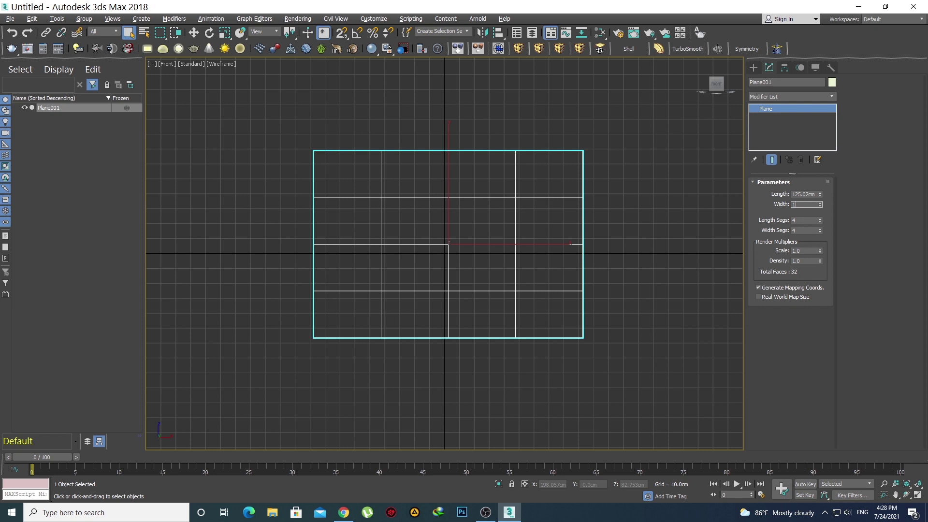
- Set the reference plane's width and length to 1200 cm each
key("Return")
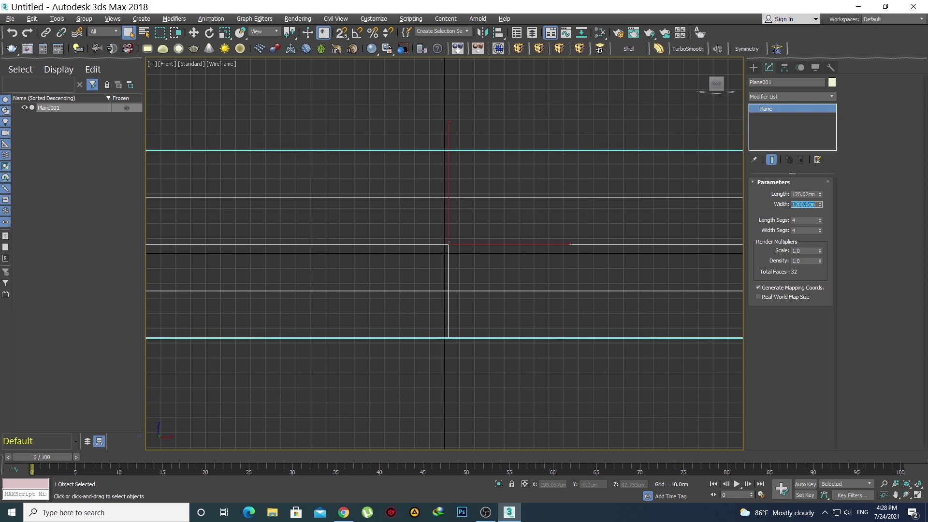
left_click(809, 193)
key("Return")
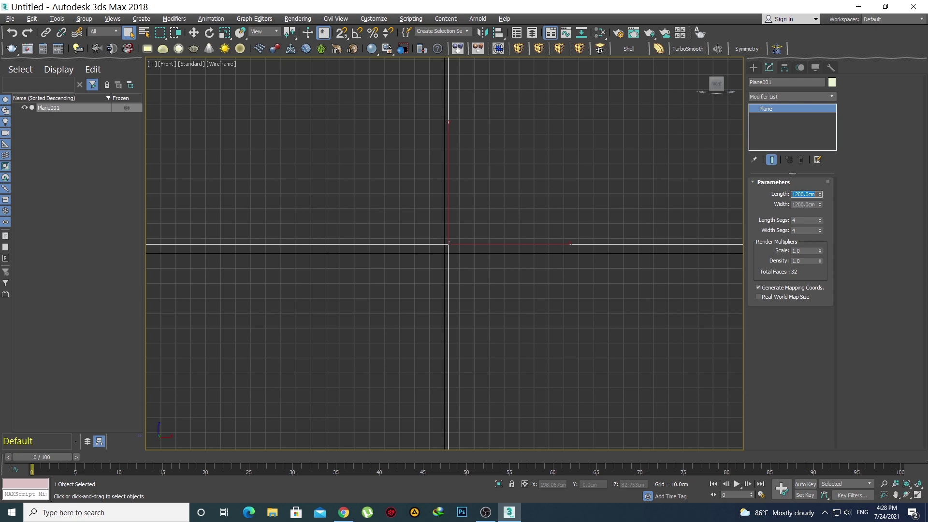
- Move the reference plane to the world origin by zeroing its absolute X, Y and Z coordinates
right_click(193, 33)
right_click(316, 104)
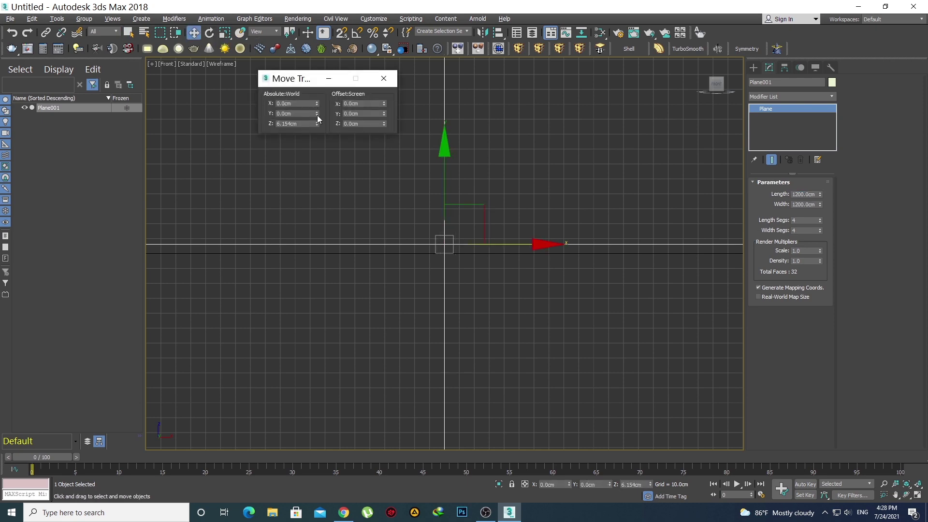
right_click(317, 123)
left_click(389, 78)
- Shift the plane back about 39.5 cm along the world Y axis in the top view, and return to the front view
scroll(433, 218, "down", 5)
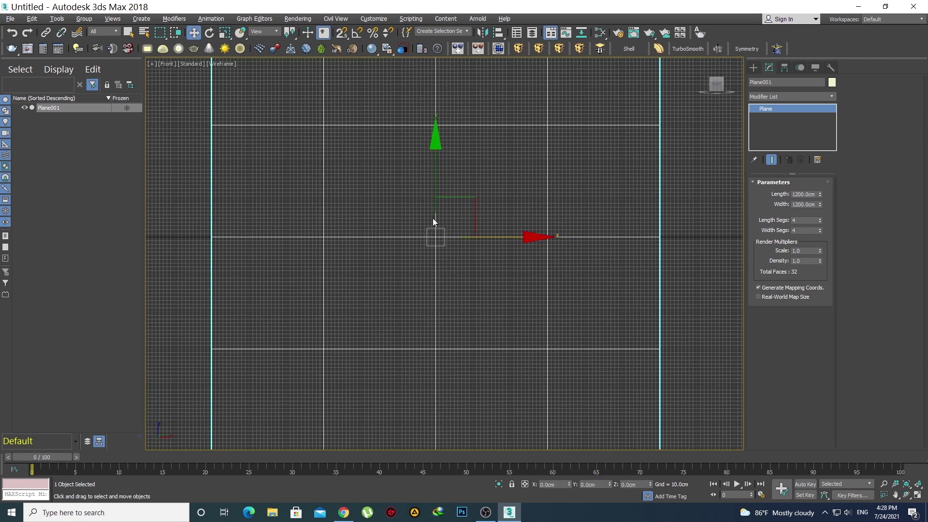
middle_click_drag(461, 274, 468, 278)
key("t")
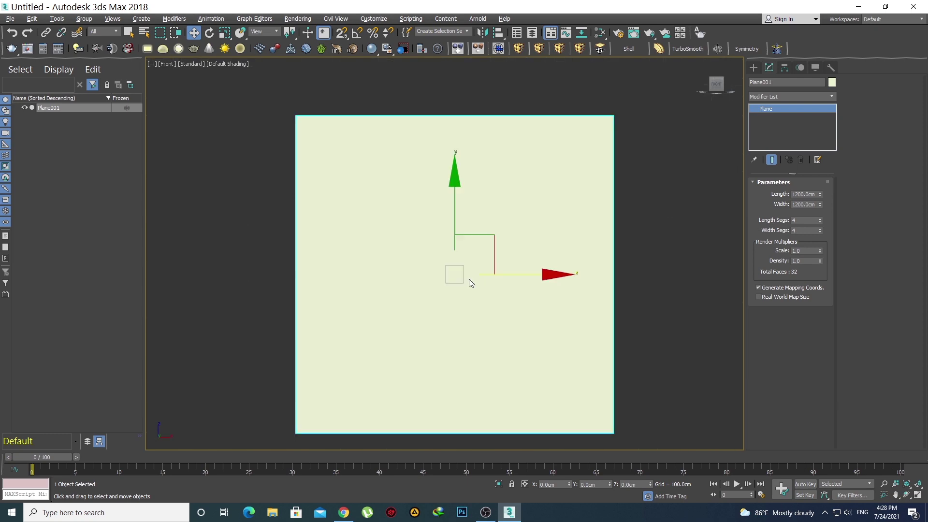
left_click_drag(448, 201, 452, 141)
key("f")
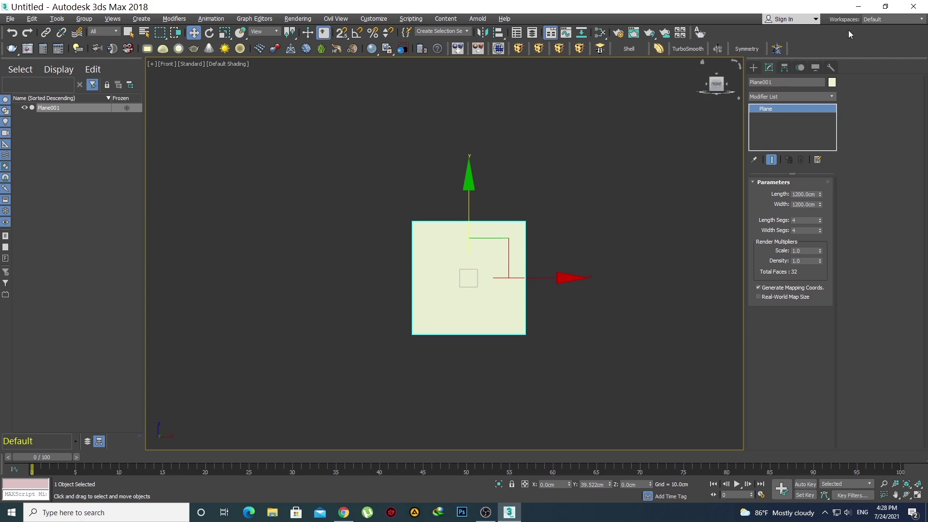
- Apply the Door Knob 01 image from the desktop to the plane as its reference texture
left_click(885, 7)
left_click_drag(604, 22, 483, 356)
scroll(484, 356, "up", 5)
scroll(483, 356, "down", 2)
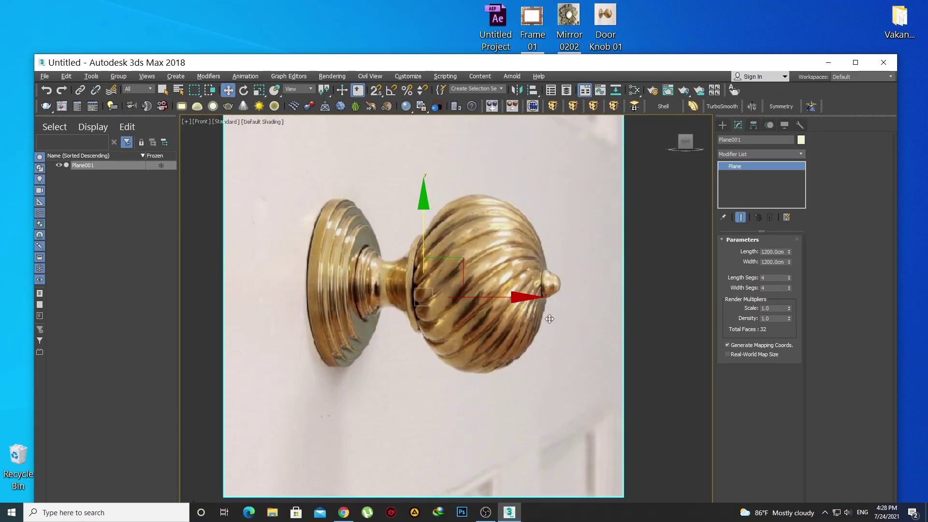
left_click(855, 62)
scroll(447, 266, "down", 3)
scroll(447, 267, "up", 2)
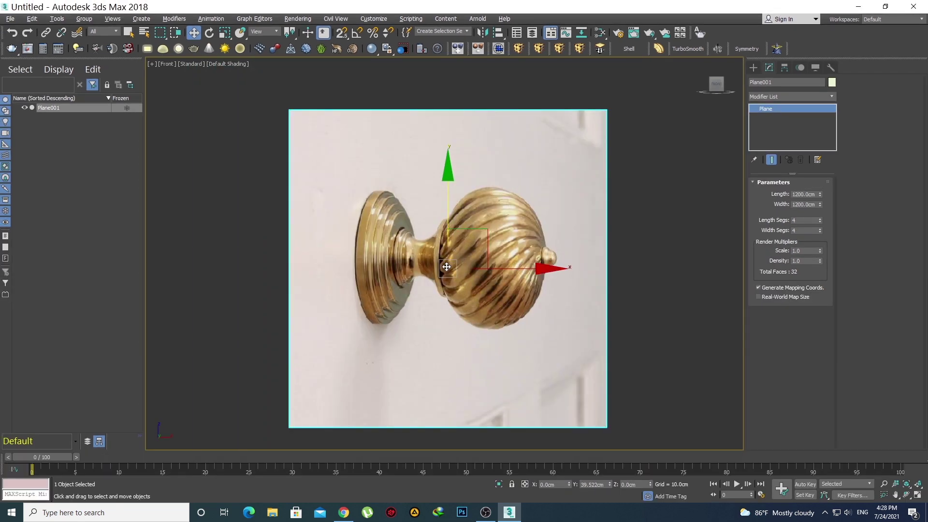
- Save the scene to the Desktop as Door Knob 01
key("q")
key("ctrl+s")
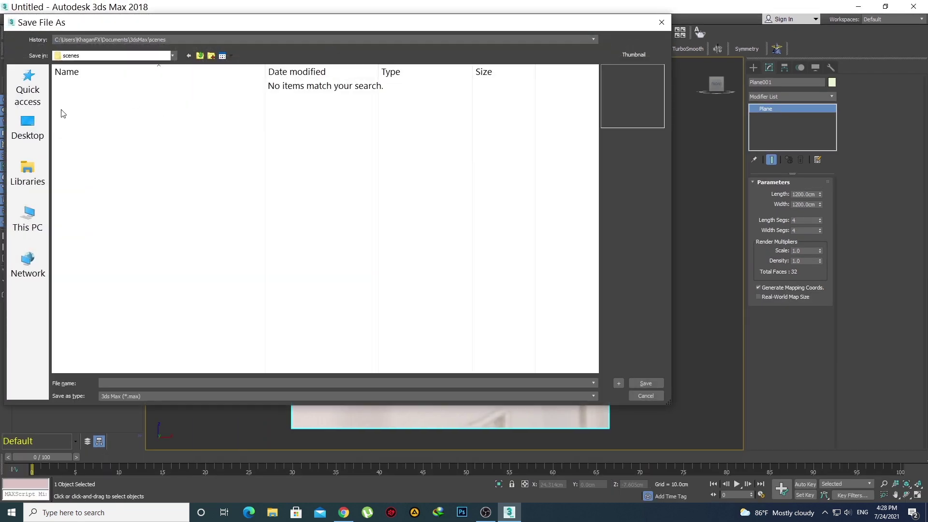
left_click(28, 129)
left_click(130, 383)
type("Door K")
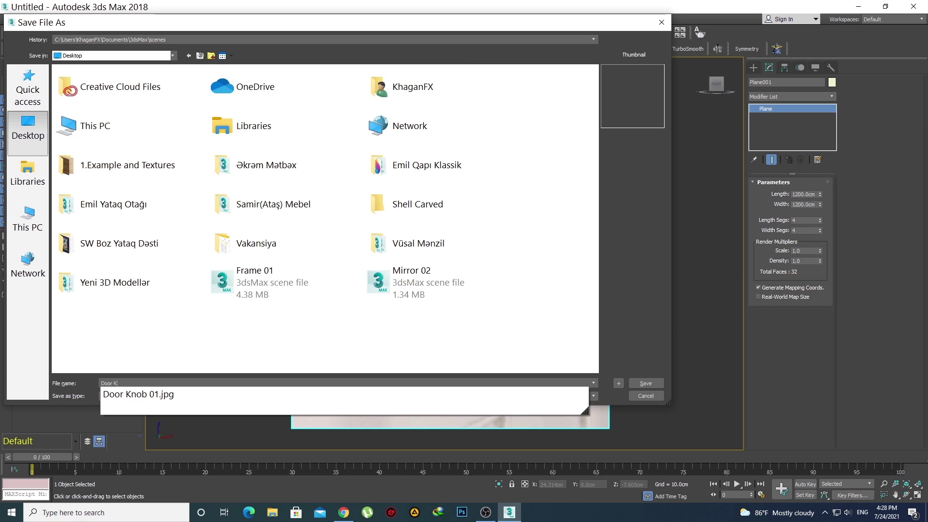
type("nob 01")
key("Return")
- Start a corner-type Line spline along the base plate's upper rim and trace its first step, dropping about 20 cm
scroll(431, 246, "up", 4)
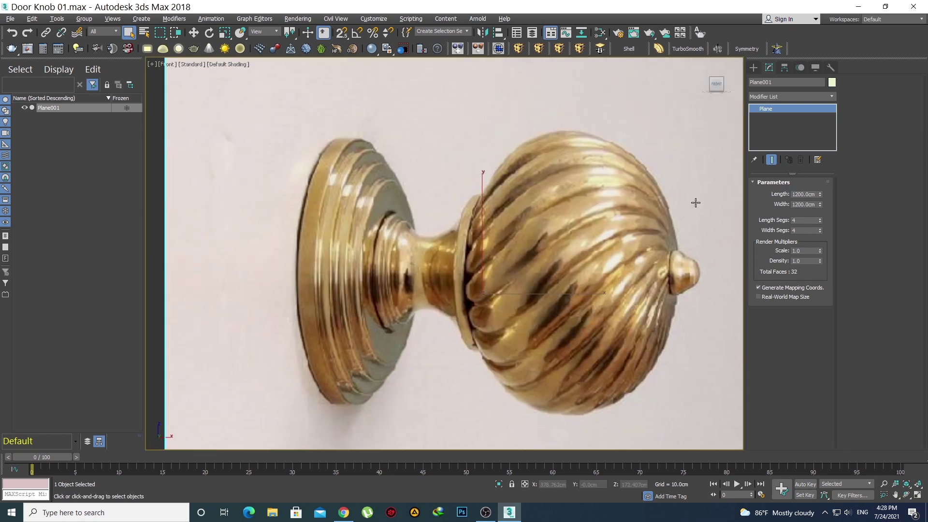
left_click(754, 67)
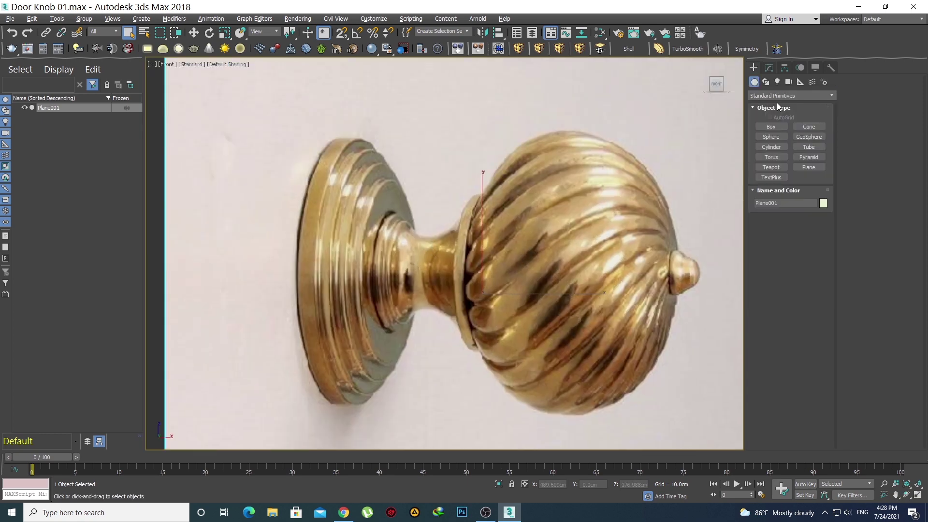
left_click(768, 85)
left_click(772, 134)
scroll(379, 167, "up", 5)
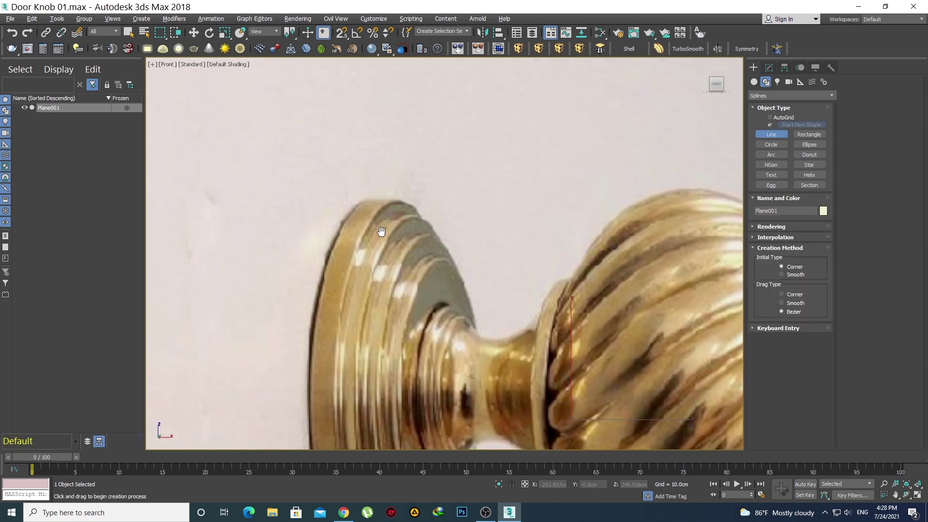
middle_click_drag(343, 273, 385, 183)
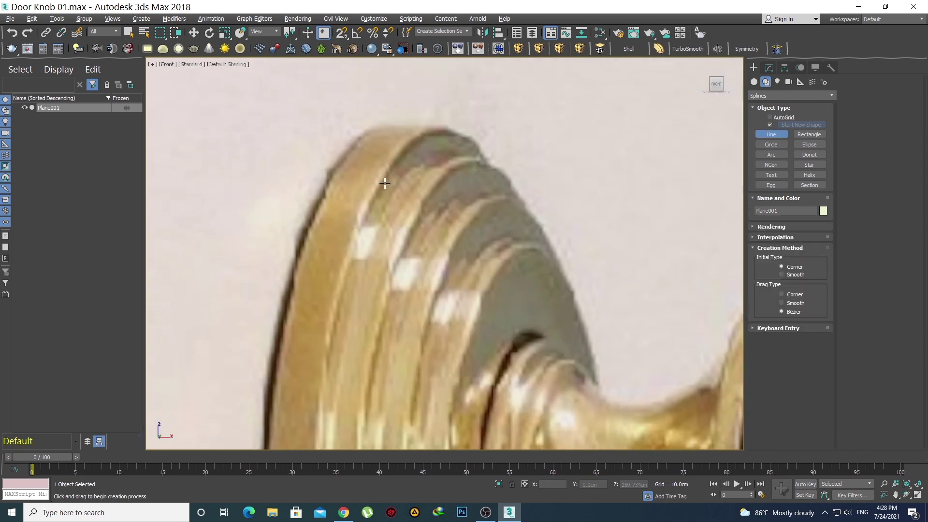
left_click(377, 125)
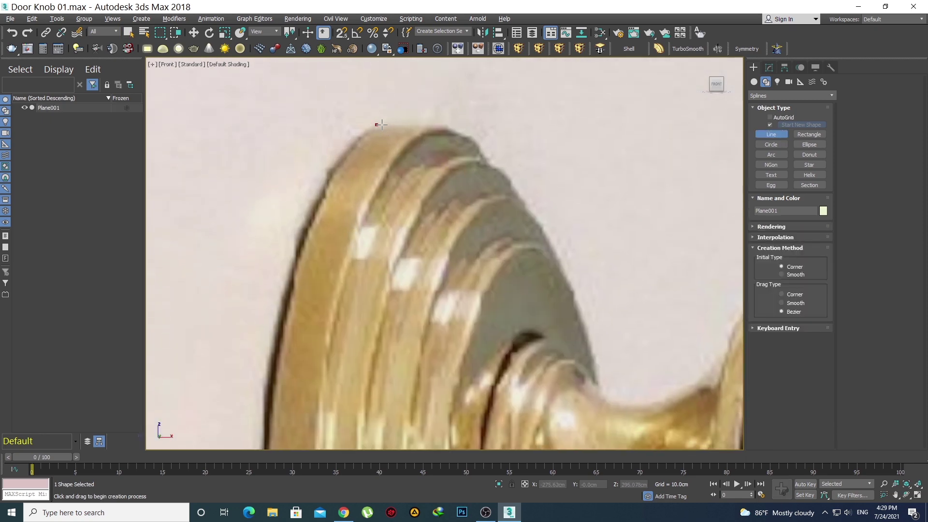
right_click(393, 137)
middle_click_drag(369, 189, 389, 156)
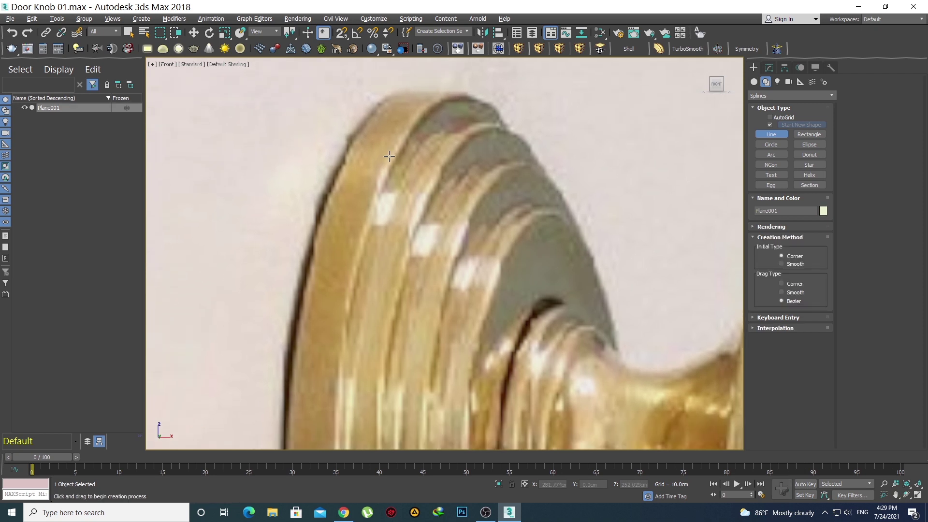
left_click(385, 101)
left_click(436, 101)
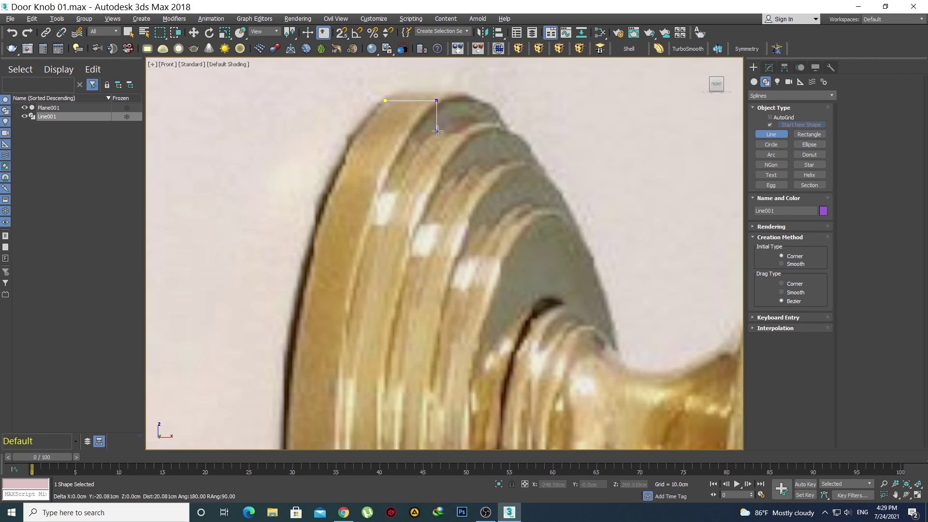
left_click(437, 133)
left_click(472, 134)
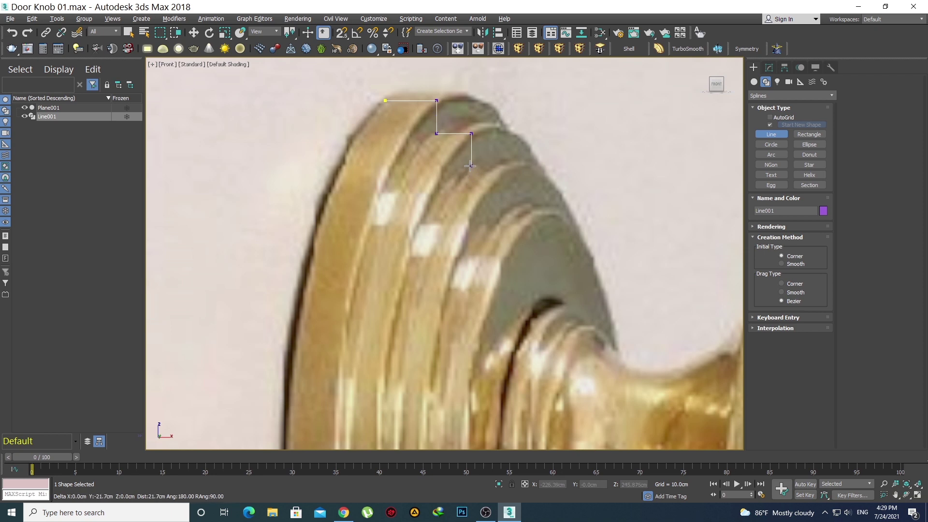
- Continue the line over the base plate's next two steps, dropping about 22 cm and 28 cm, and down its face to the inner collar
left_click(471, 166)
left_click(511, 165)
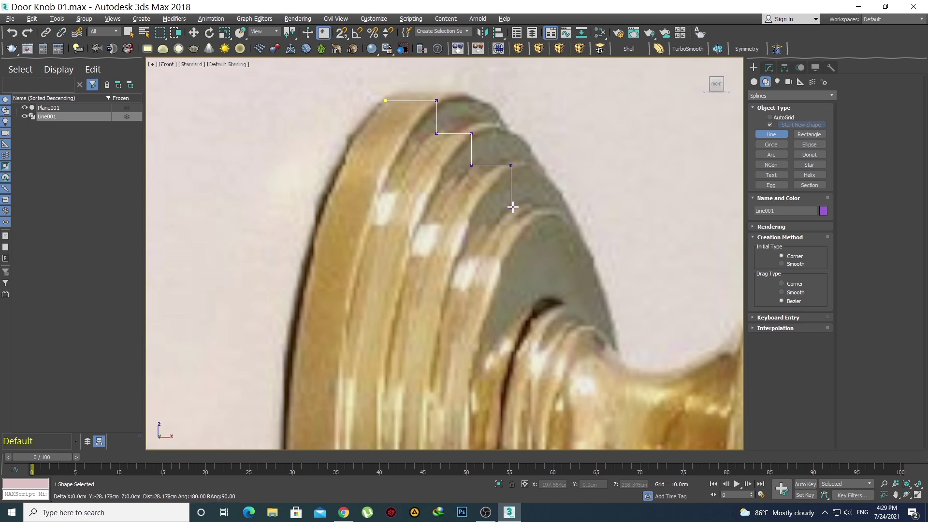
left_click(512, 207)
left_click(550, 216)
left_click(551, 309)
- Trace the small steps of the inner collar with the line, dropping about 15 cm between its two ledges
scroll(551, 310, "up", 2)
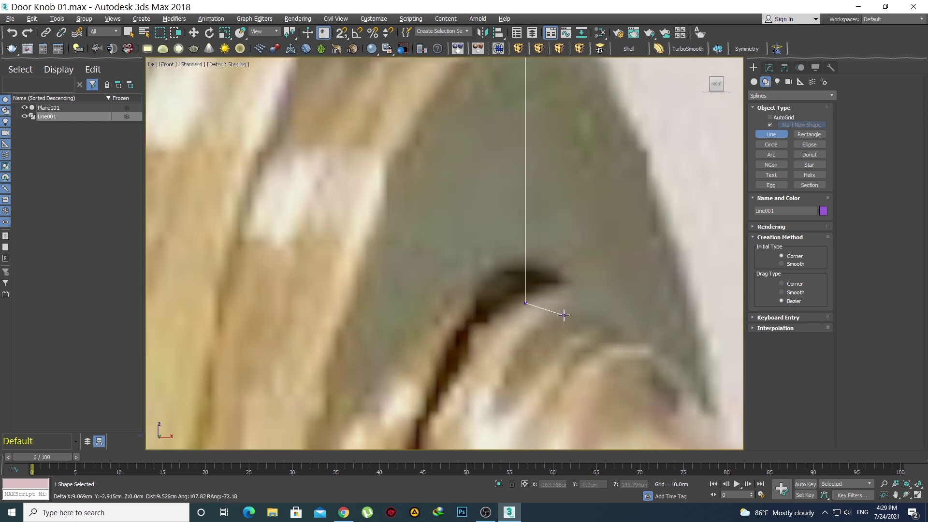
scroll(518, 218, "down", 6)
scroll(532, 229, "up", 5)
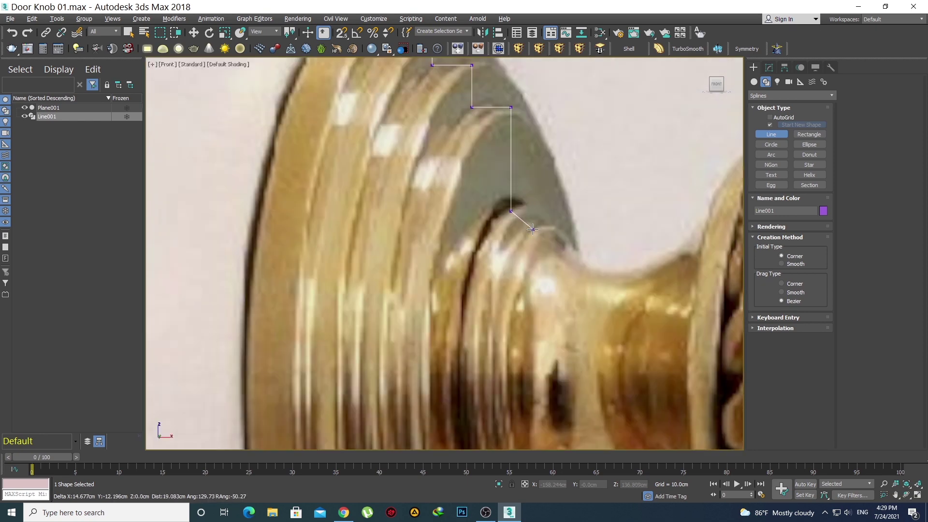
left_click(502, 203)
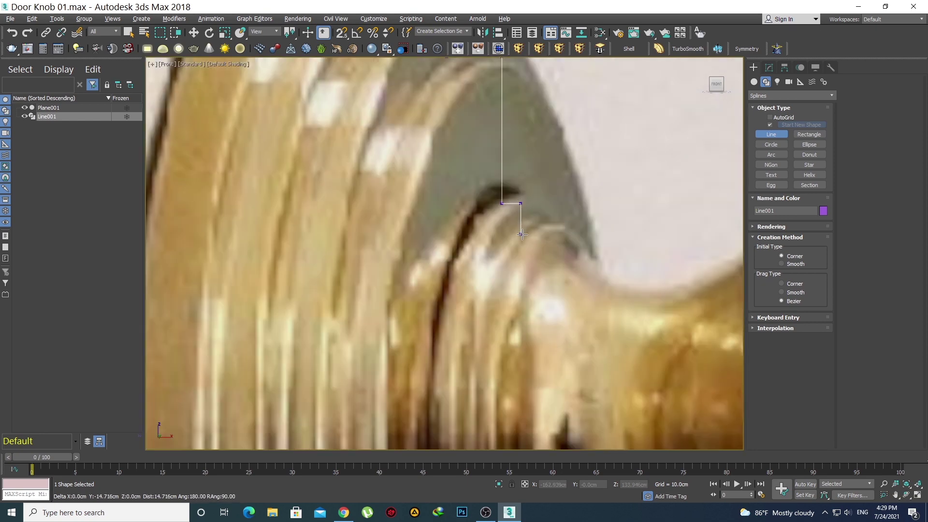
left_click(543, 237)
scroll(483, 203, "down", 5)
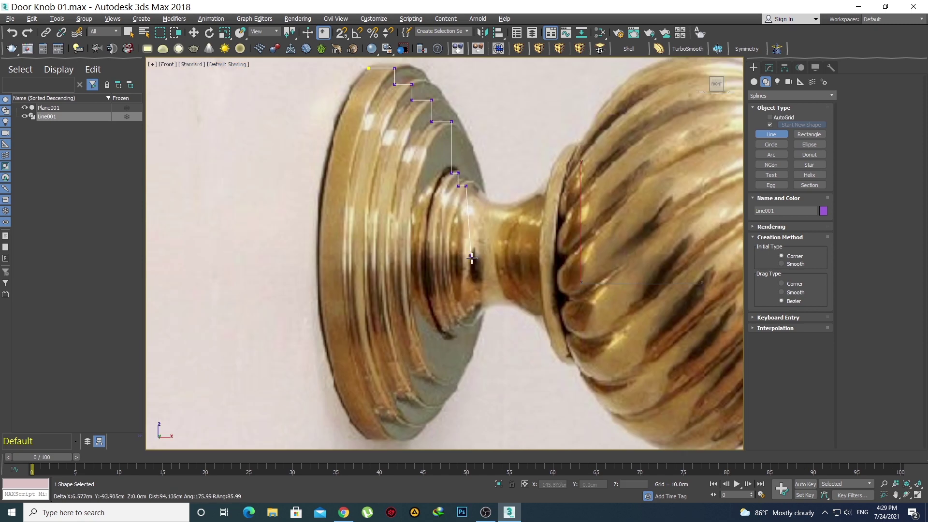
- Extend the line through the lowest point of the neck and up around the thin flange to the knob's ball
scroll(515, 201, "up", 4)
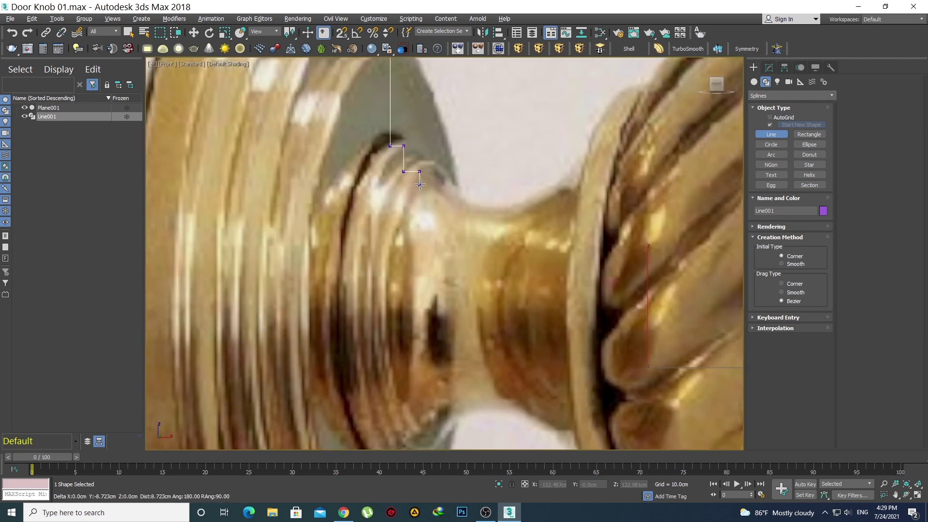
left_click(482, 221)
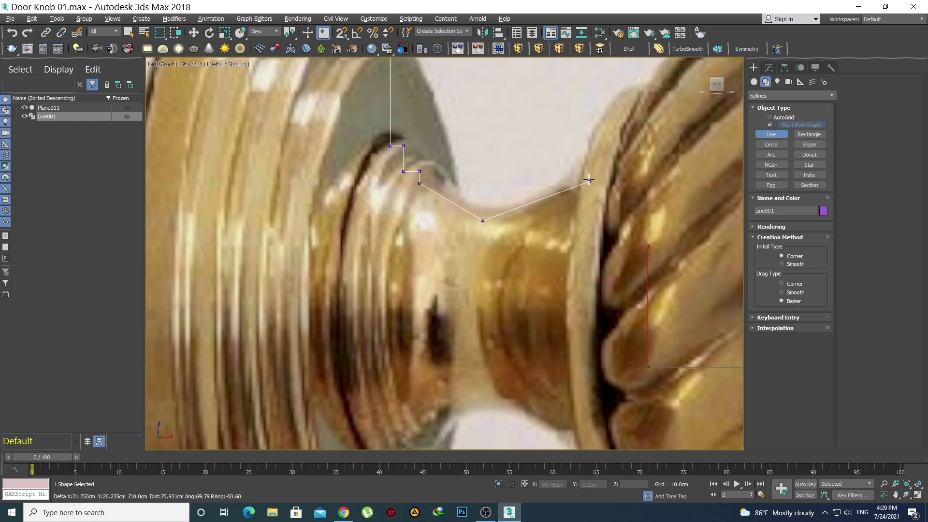
left_click(589, 136)
middle_click_drag(610, 103, 542, 173)
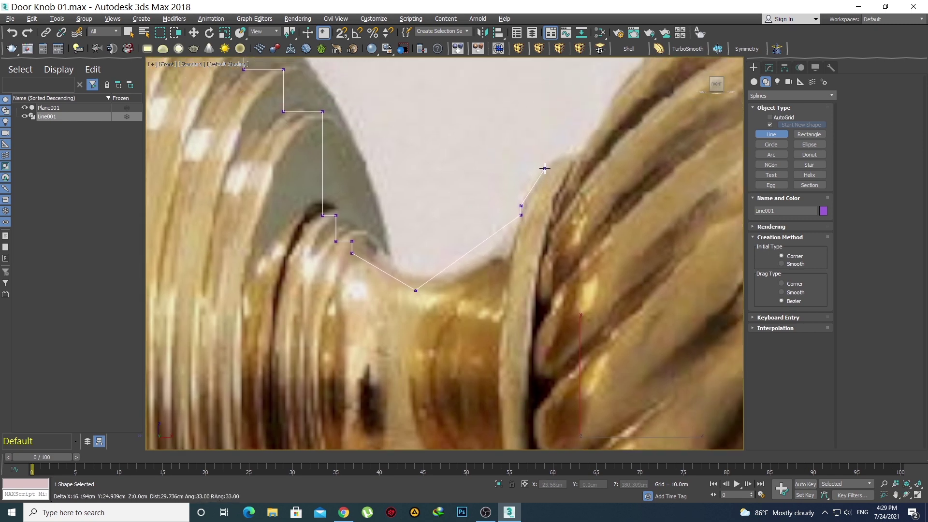
scroll(544, 168, "down", 5)
scroll(554, 186, "up", 2)
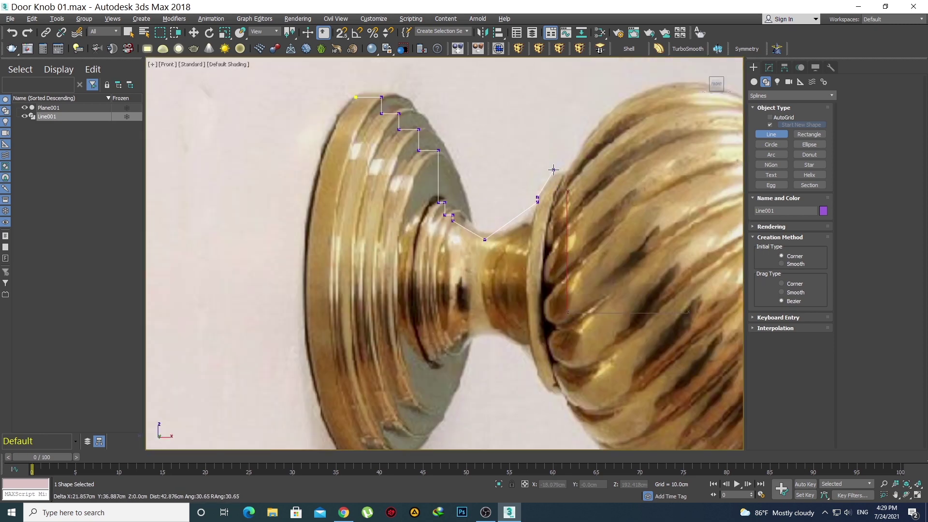
scroll(554, 170, "up", 3)
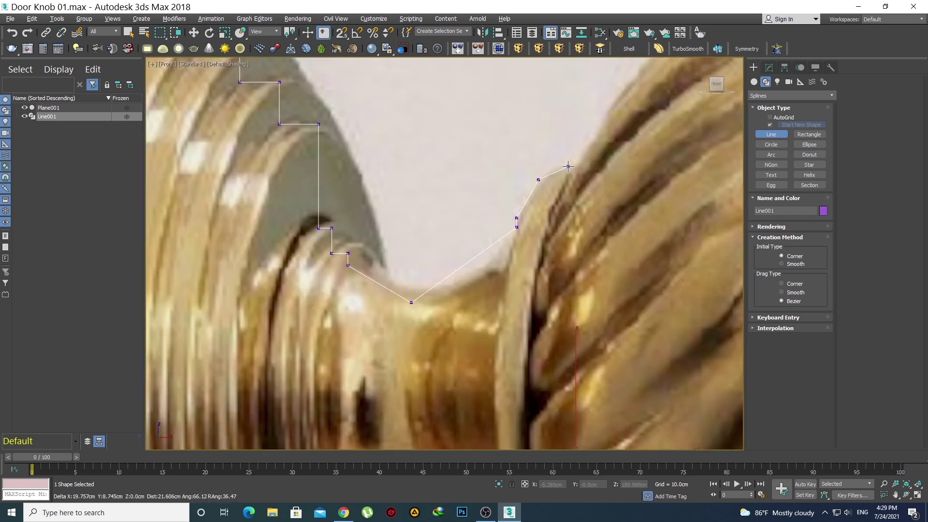
scroll(579, 172, "down", 4)
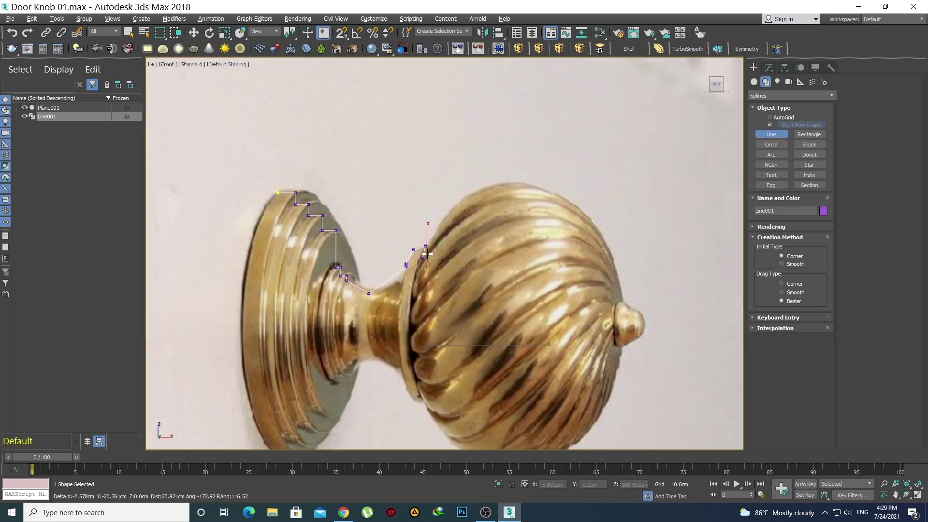
- Extend the line with straight segments over the top of the ball to the base of the finial
left_click(513, 182)
scroll(543, 207, "up", 2)
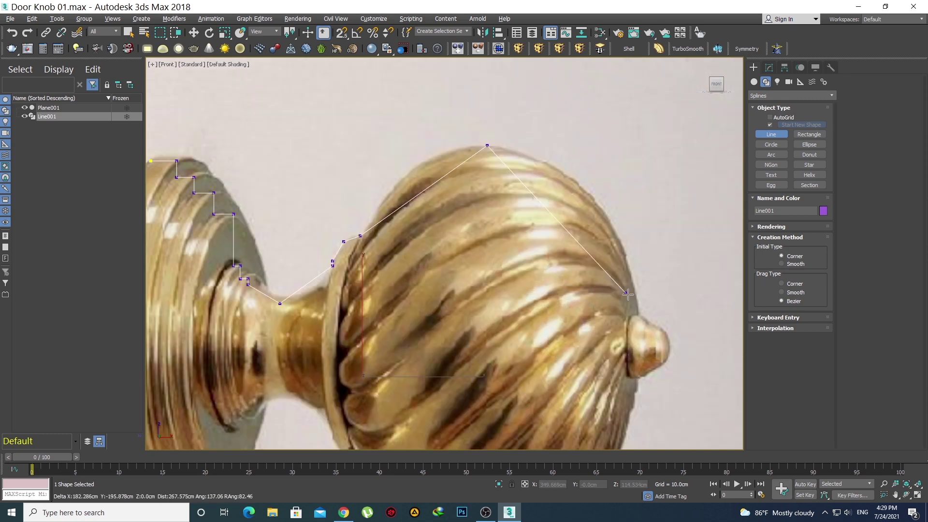
middle_click_drag(622, 305, 609, 233)
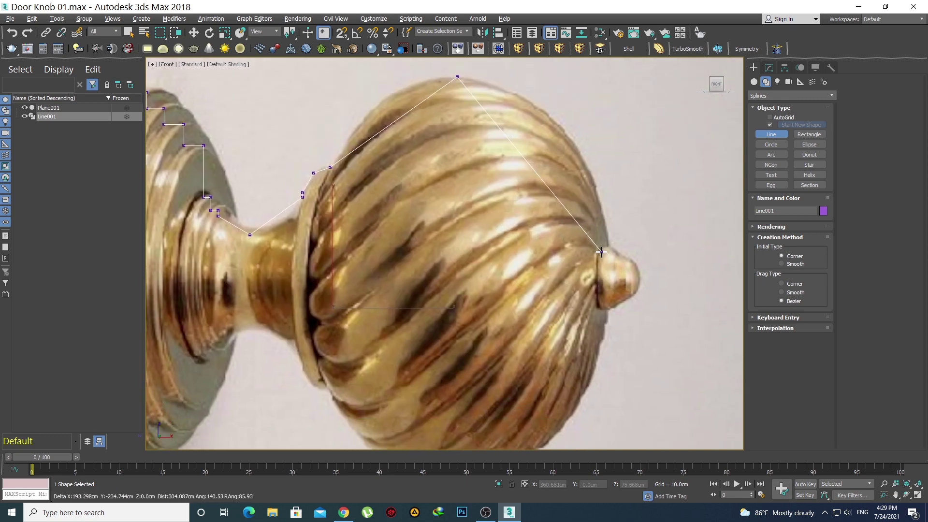
scroll(601, 254, "up", 2)
left_click(601, 254)
scroll(600, 252, "up", 2)
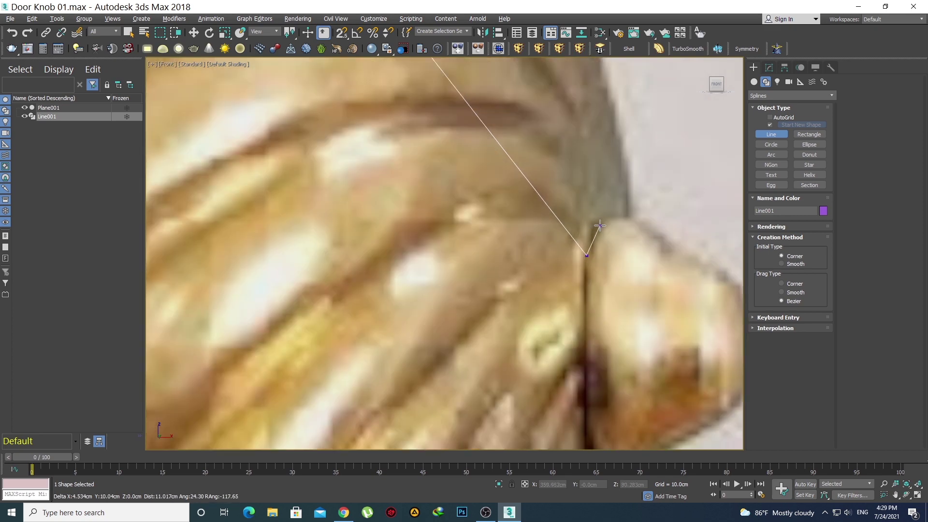
- Trace the finial's upper contour with the line from its base edge to the outermost tip
left_click(600, 223)
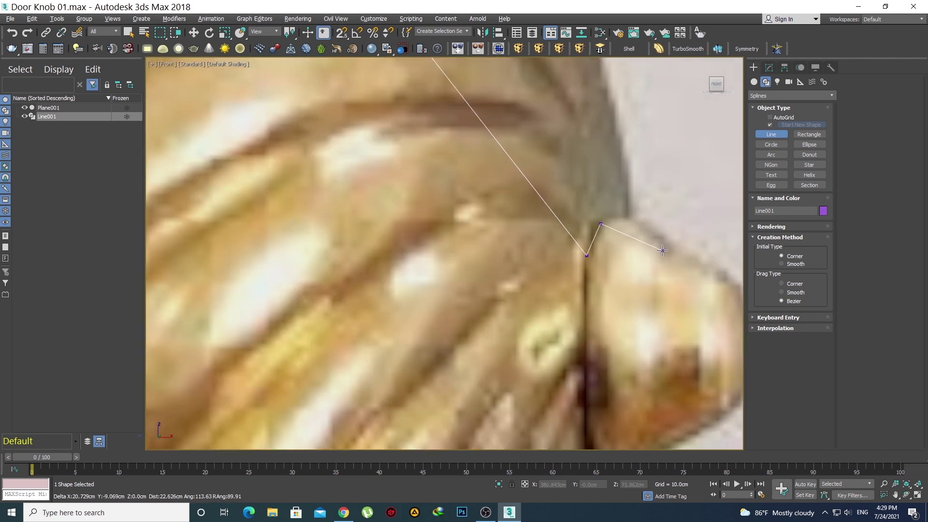
scroll(619, 228, "down", 1)
left_click(491, 213)
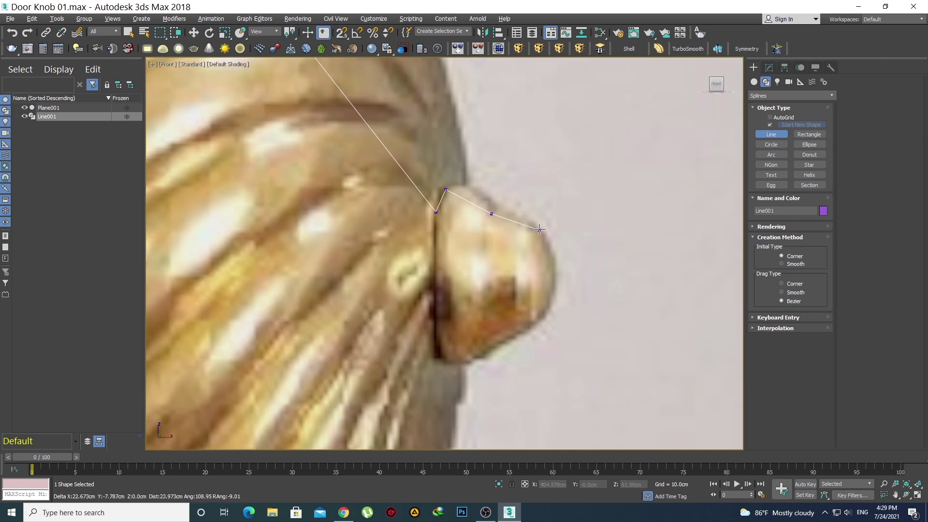
left_click(535, 227)
left_click(556, 275)
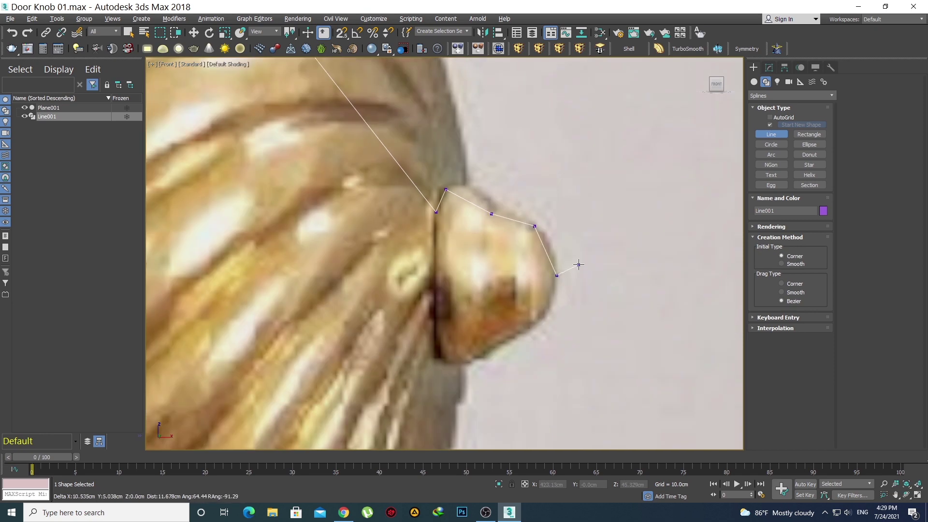
- End the traced line at the finial's outermost tip and switch to editing its vertices
right_click(578, 263)
scroll(576, 261, "down", 5)
right_click(439, 270)
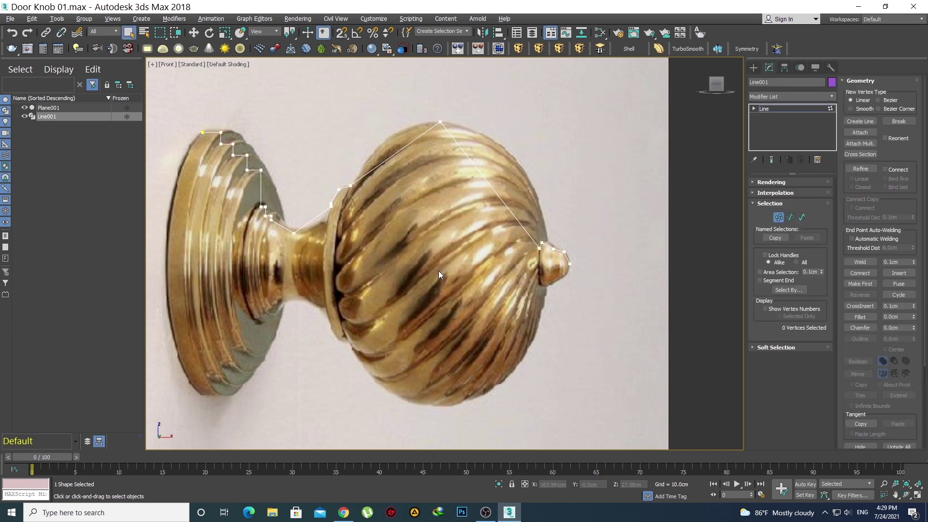
- Convert the ball's top vertex to Smooth and move it along the crest to about X 197 cm, Z 305 cm
left_click_drag(449, 188, 396, 116)
right_click(440, 121)
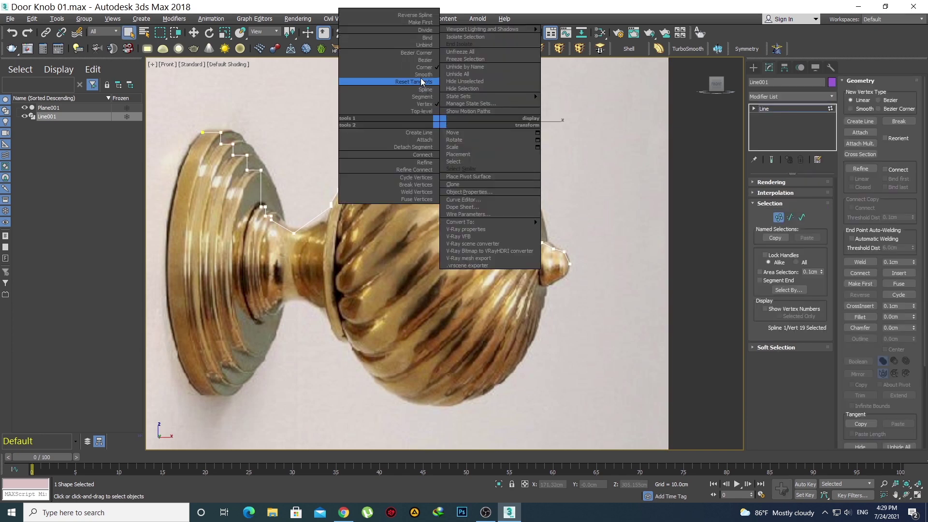
left_click(386, 78)
scroll(483, 207, "up", 3)
key("w")
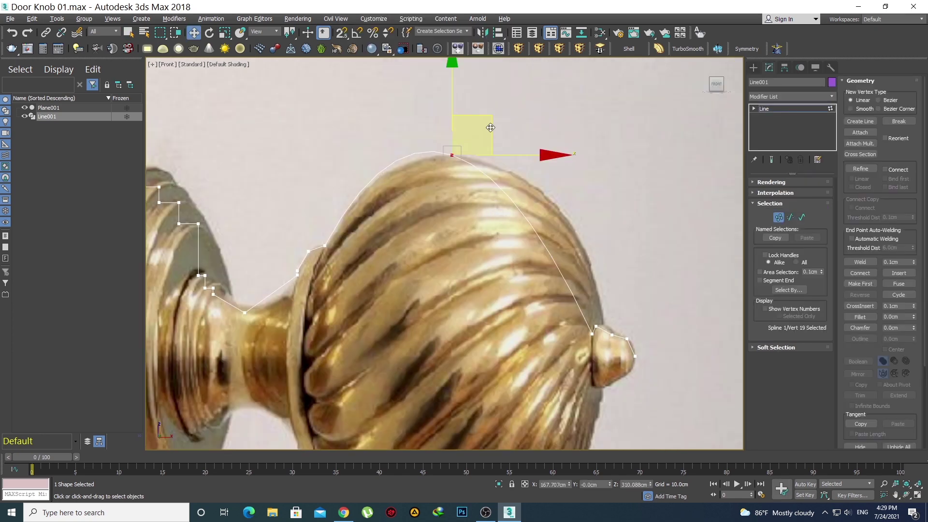
left_click_drag(511, 131, 534, 134)
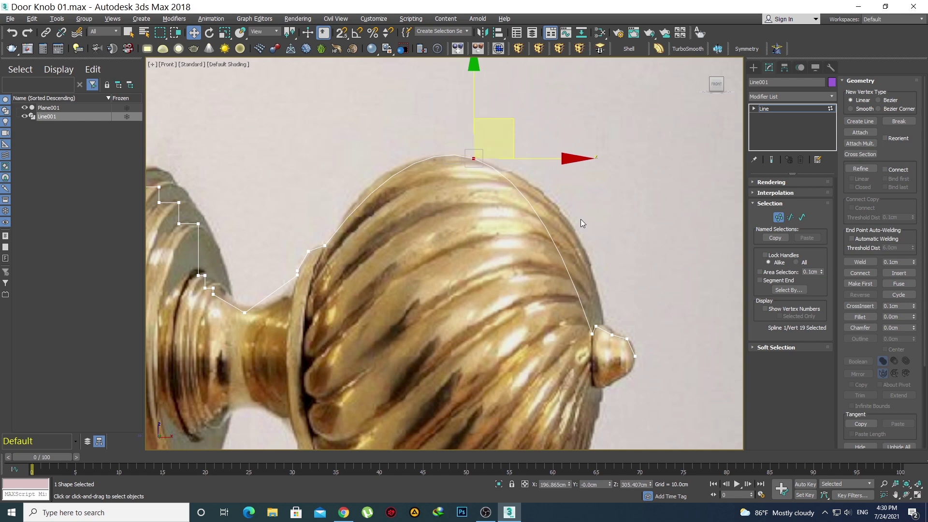
- Convert the vertex where the ball meets the finial to Bezier Corner and pull its handle outward to follow the ball's outline
right_click(477, 163)
left_click(592, 334)
right_click(546, 244)
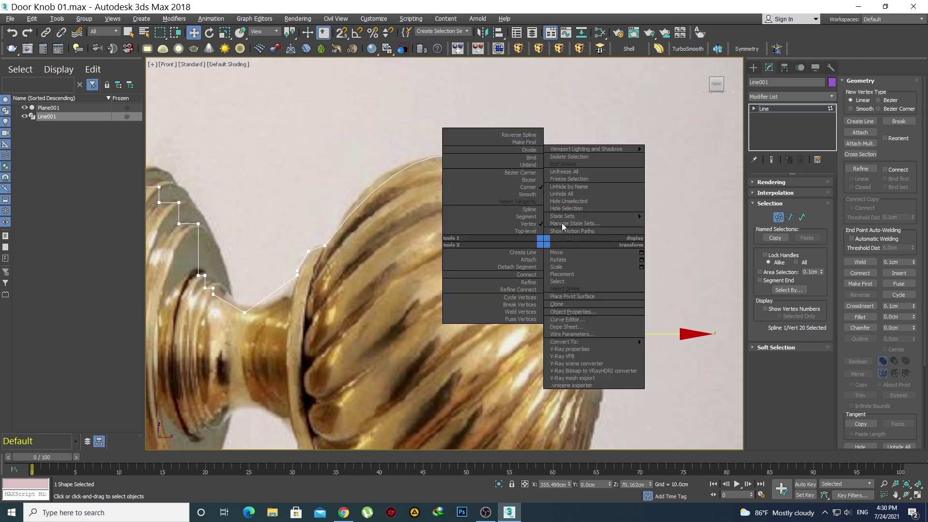
left_click(539, 177)
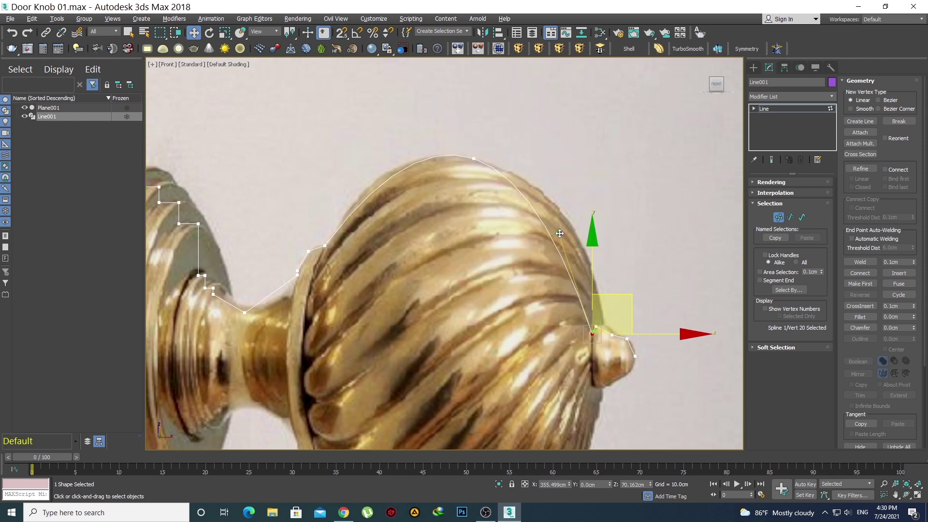
left_click_drag(560, 233, 602, 204)
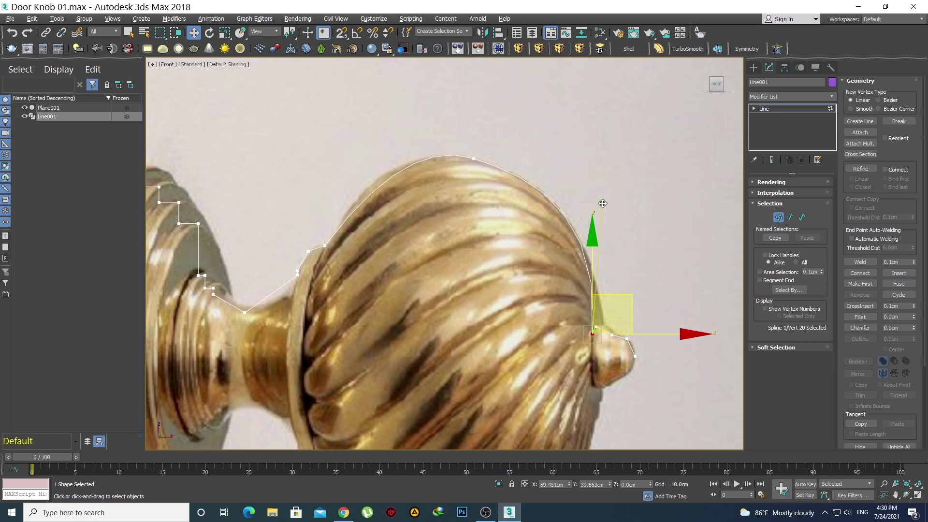
- Convert the vertex between the flange and the ball to Bezier Corner and bend its ball-side segment onto the reference outline
left_click_drag(527, 175, 439, 148)
right_click(452, 158)
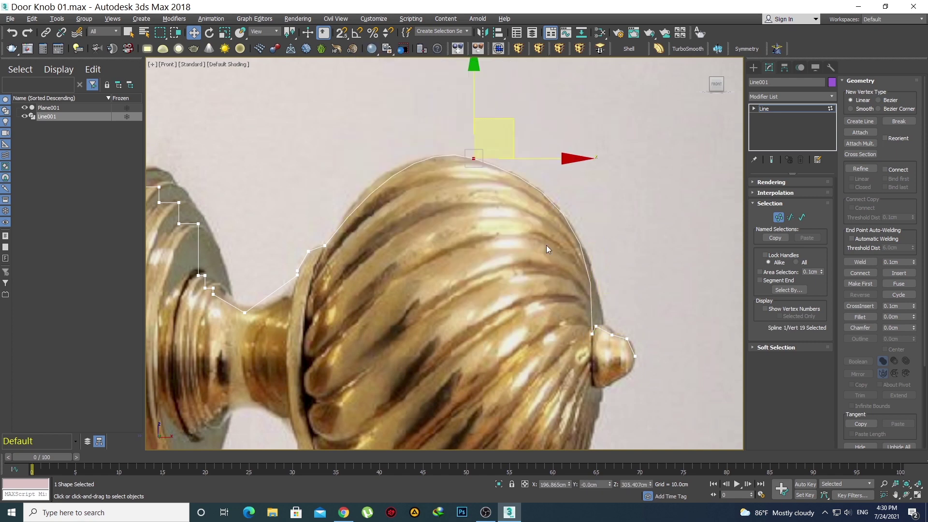
left_click(325, 246)
right_click(343, 245)
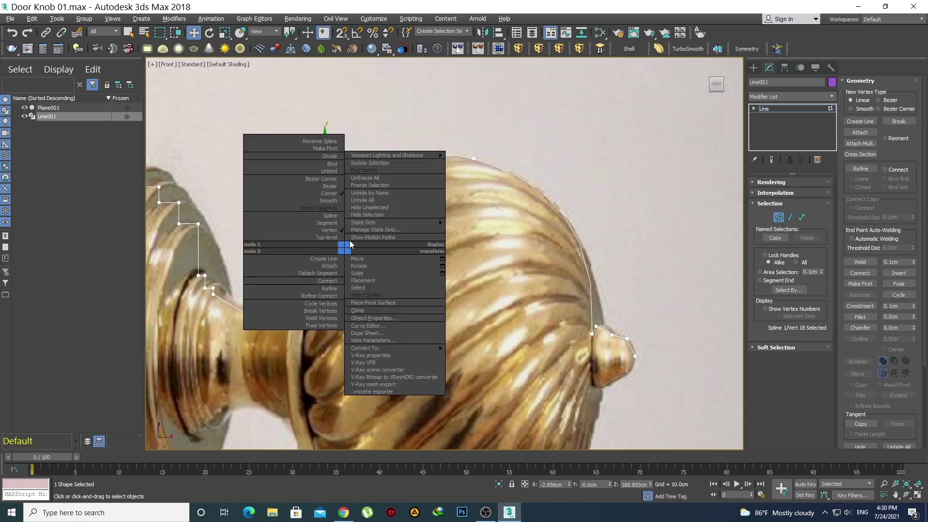
left_click(324, 182)
left_click(358, 209)
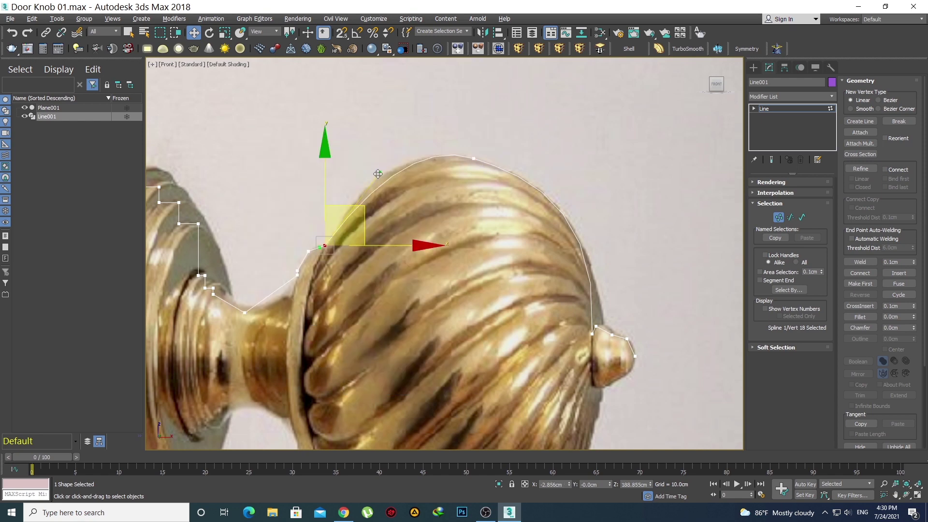
- Move the ball's top vertex to about X 207 cm, Z 303 cm, convert it to Bezier Corner and adjust its flange-side handle
left_click(473, 158)
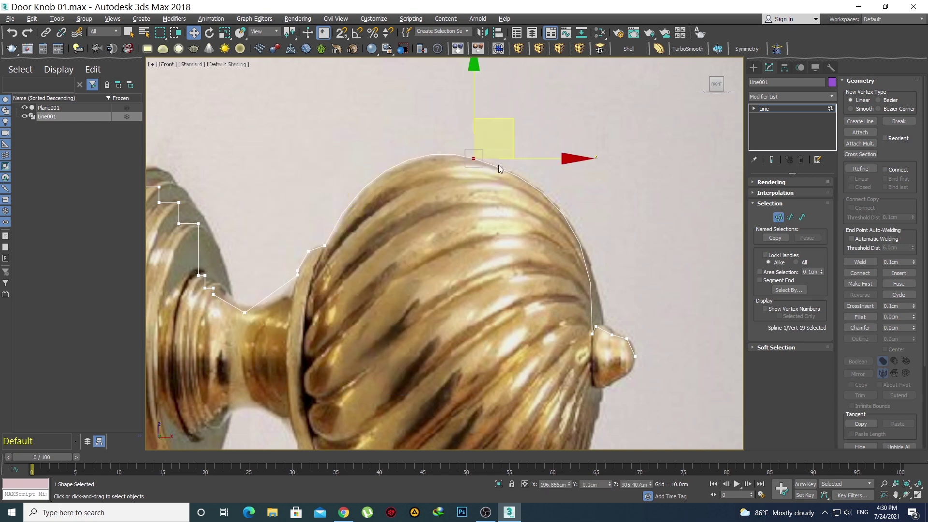
left_click_drag(516, 123, 524, 125)
left_click(524, 180)
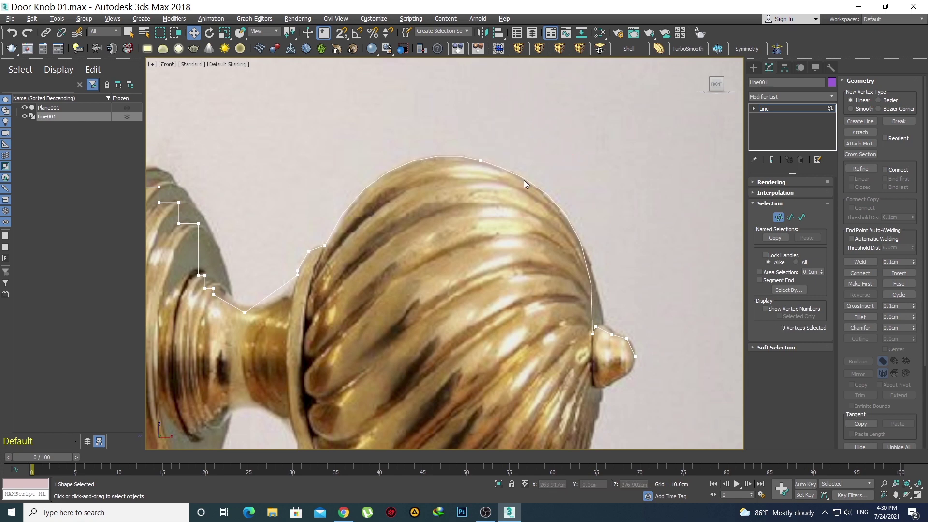
left_click(481, 160)
right_click(464, 150)
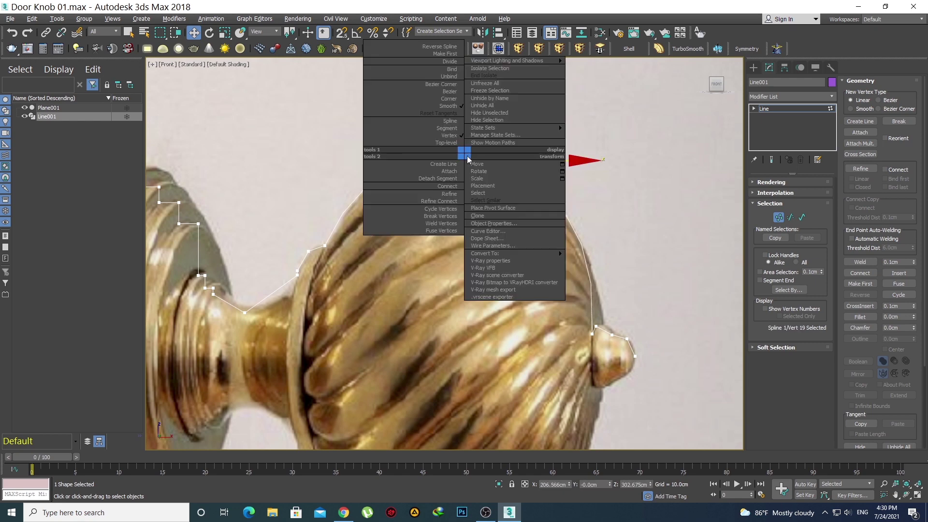
left_click(433, 87)
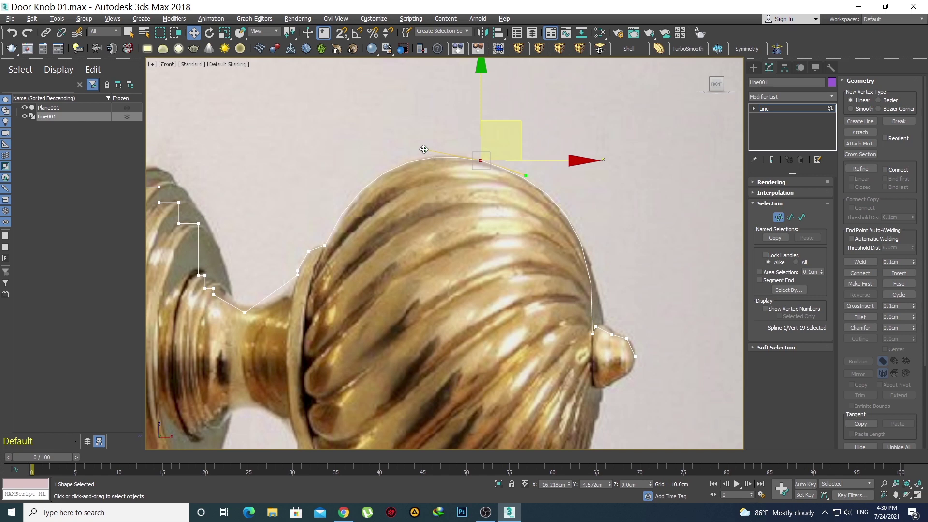
- Isolate the line and examine the curvature of the ball's arc and the finial contour without the reference image
scroll(460, 203, "down", 3)
scroll(462, 217, "up", 2)
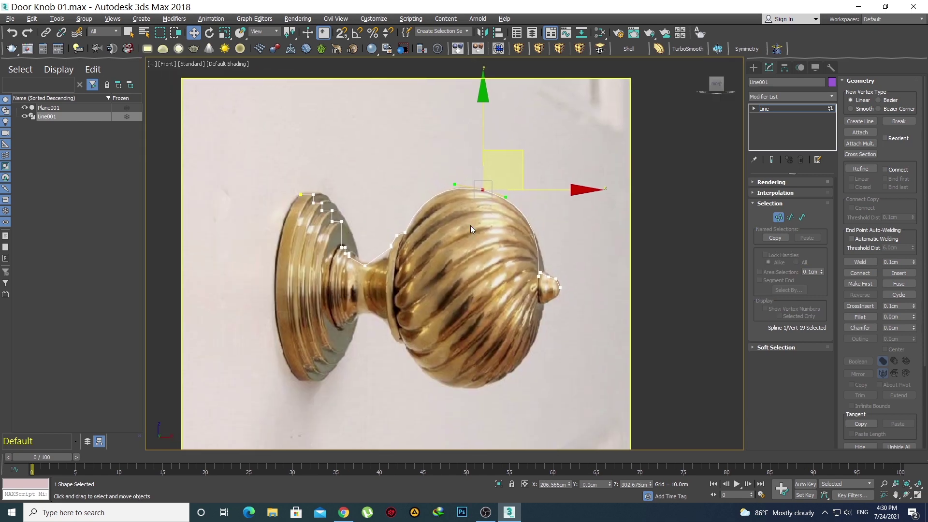
key("alt+q")
scroll(450, 264, "up", 1)
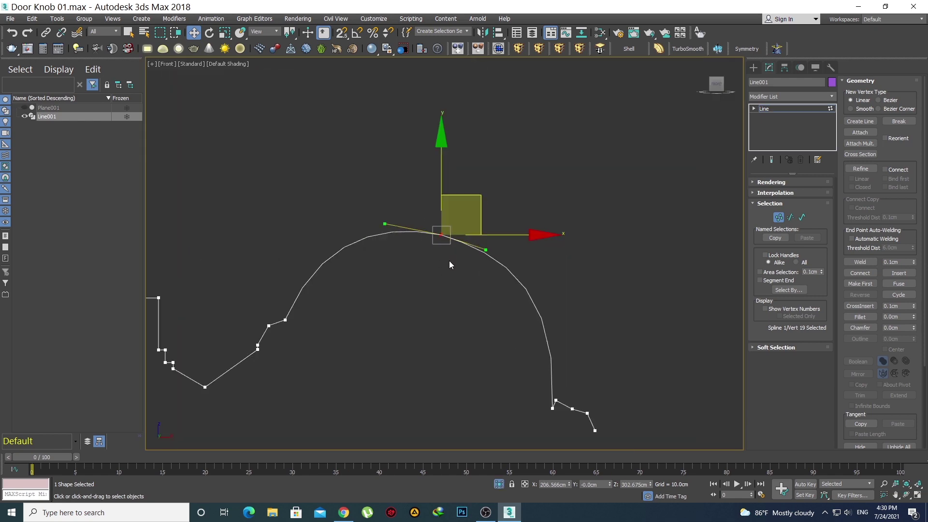
left_click(486, 245)
scroll(477, 197, "down", 2)
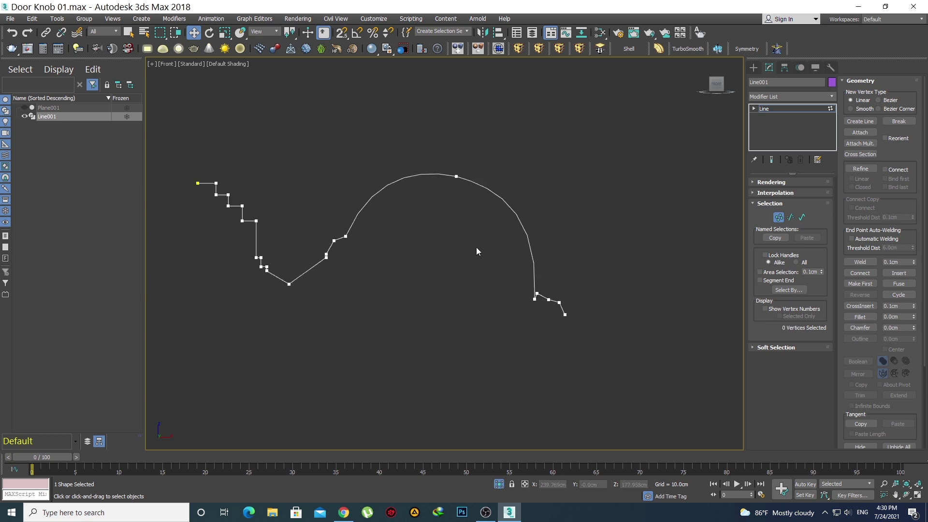
left_click(456, 176)
scroll(454, 161, "up", 1)
scroll(428, 186, "up", 1)
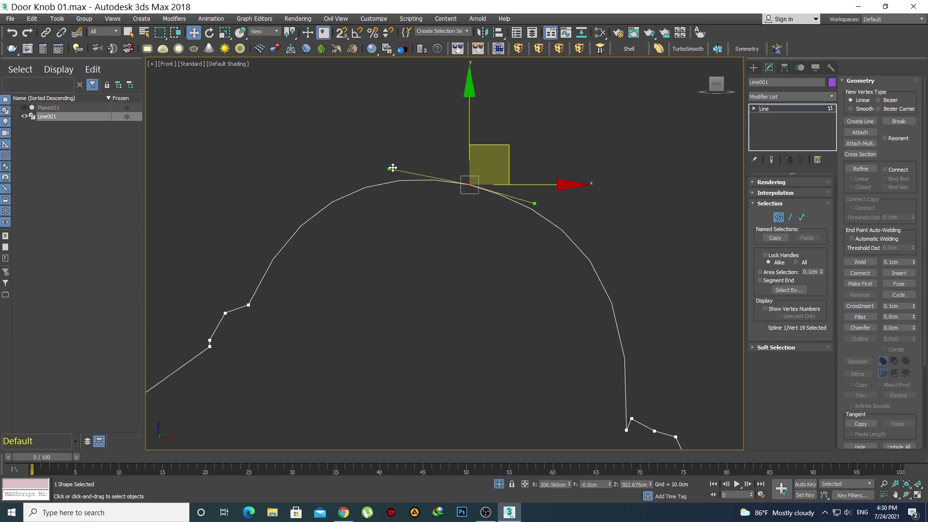
left_click(465, 224)
scroll(471, 227, "down", 2)
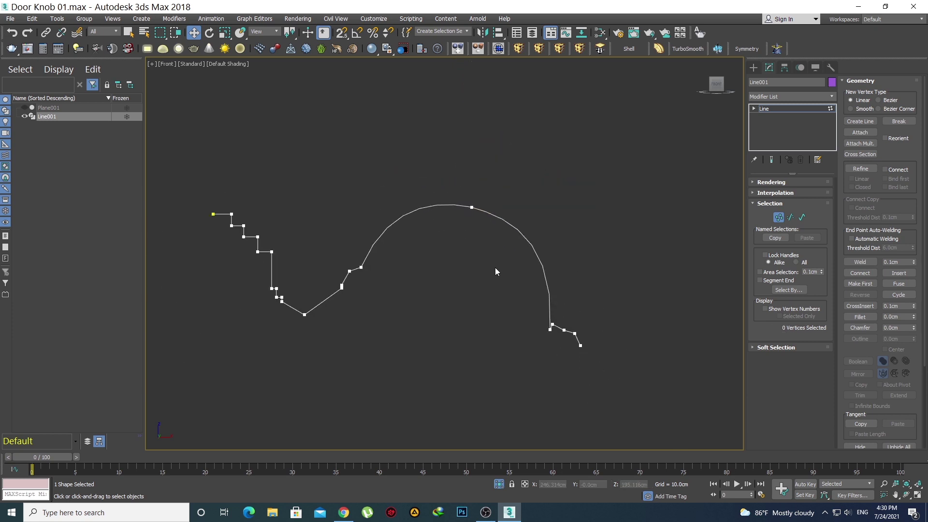
scroll(564, 342, "up", 3)
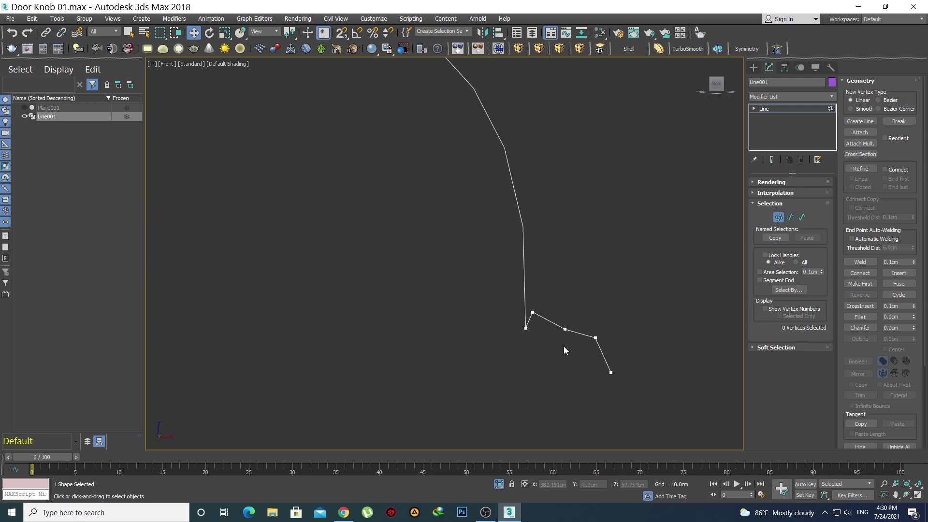
scroll(563, 346, "down", 3)
scroll(390, 292, "up", 1)
- Unhide all objects to bring back the reference image plane behind the line
right_click(387, 246)
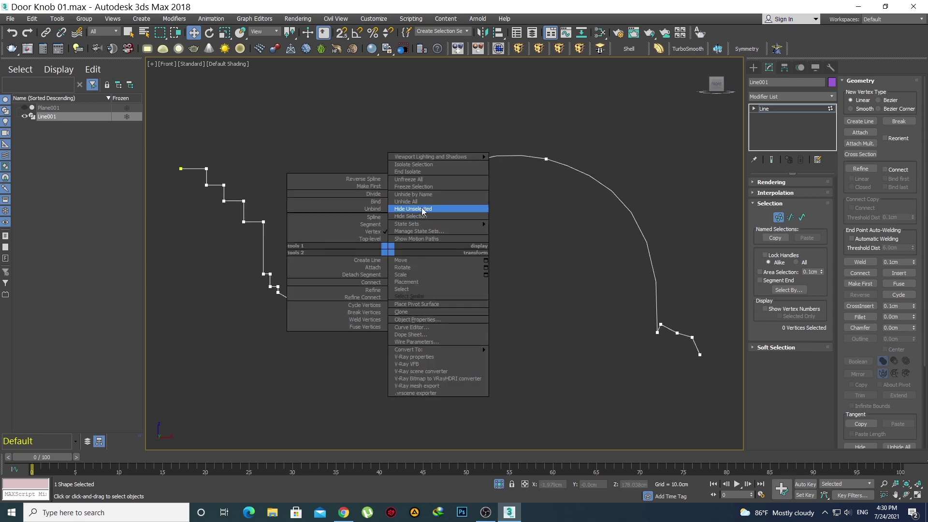
left_click(435, 207)
scroll(301, 268, "up", 1)
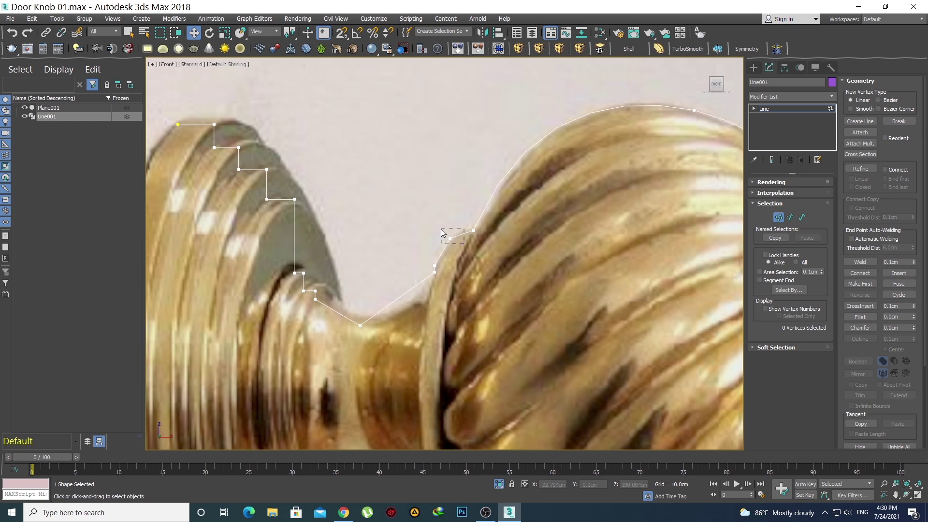
- Convert the flange's upper vertex to Smooth and nudge it to fit the rounded edge in the reference
left_click(442, 235)
scroll(451, 238, "up", 3)
right_click(450, 232)
left_click(435, 185)
scroll(440, 317, "up", 4)
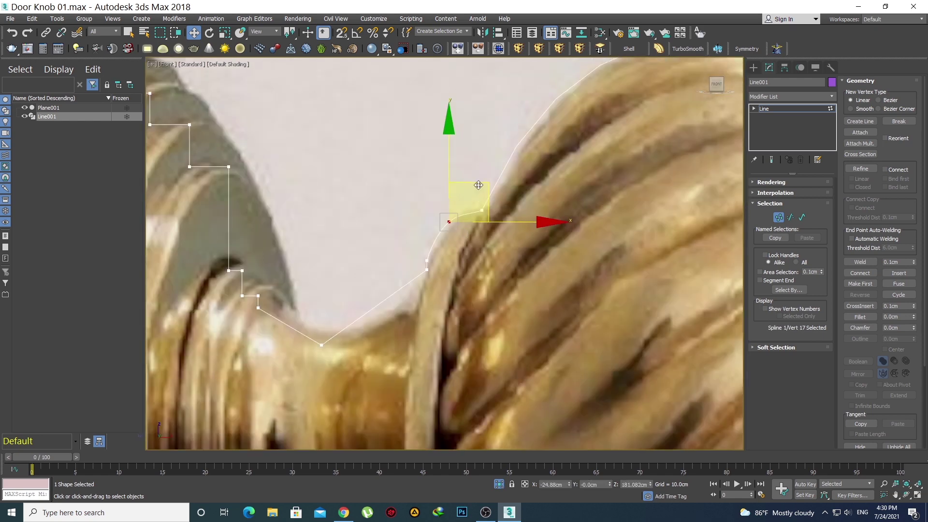
left_click_drag(478, 186, 479, 188)
scroll(467, 268, "down", 6)
left_click(476, 260)
scroll(390, 250, "up", 6)
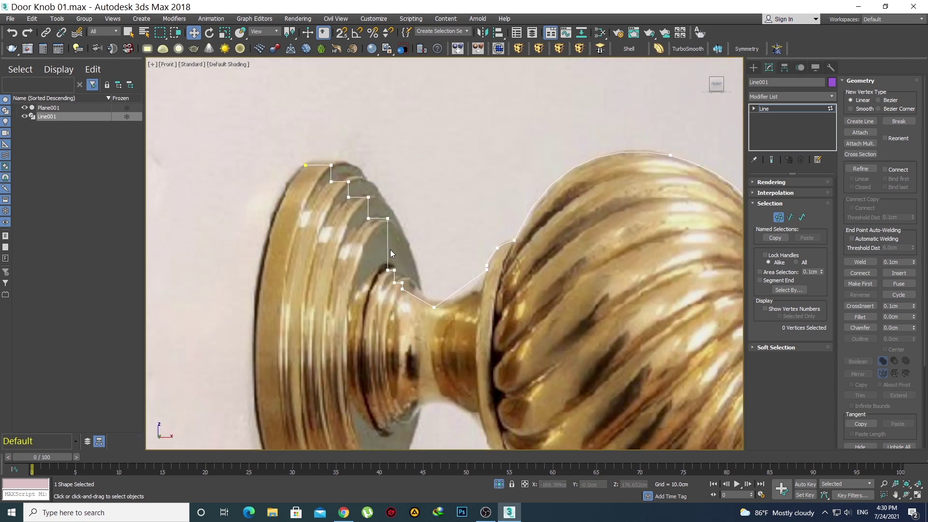
middle_click_drag(392, 228, 401, 275)
left_click(404, 210)
left_click(385, 257, "ctrl")
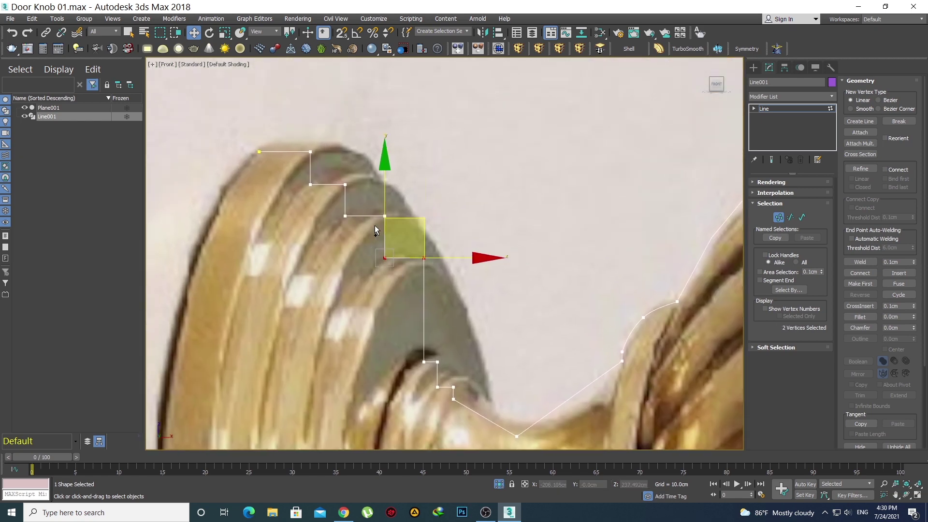
scroll(366, 241, "down", 5)
scroll(411, 274, "up", 6)
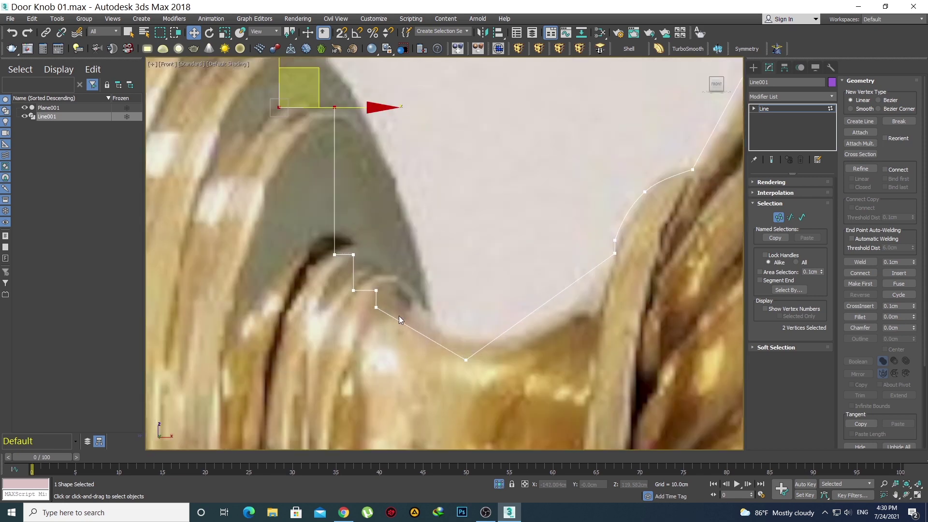
- Convert the neck's lowest vertex to Smooth and move it toward the ball and slightly up to match the concave neck
middle_click_drag(468, 360, 443, 301)
left_click(441, 301)
right_click(427, 262)
left_click(358, 218)
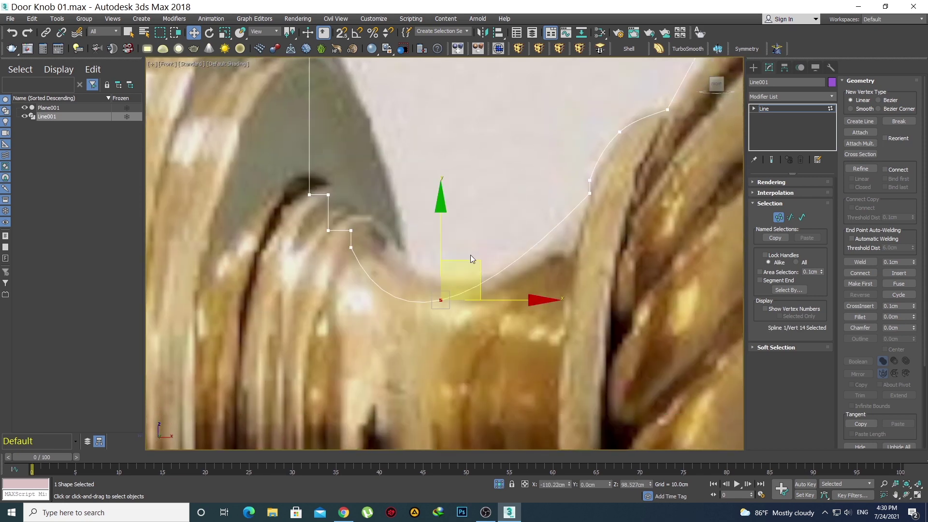
left_click_drag(480, 261, 501, 248)
scroll(501, 249, "down", 8)
left_click(393, 251)
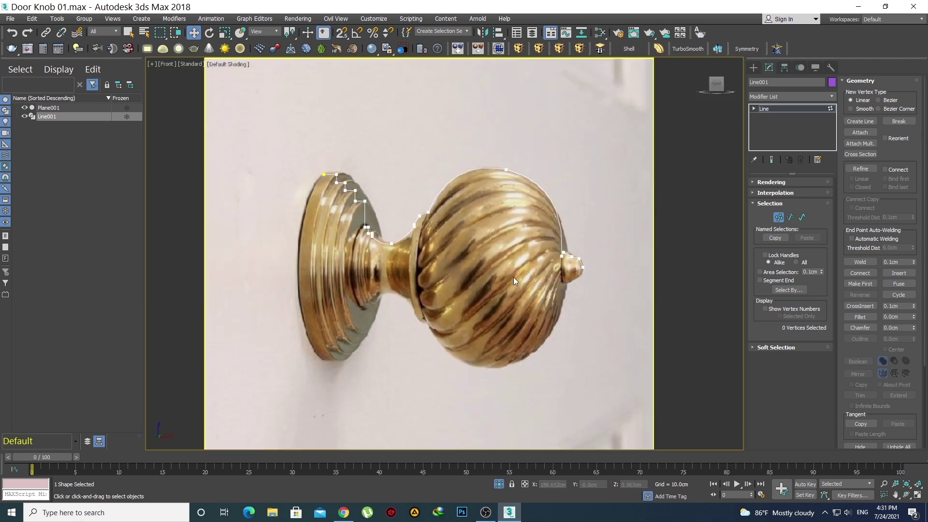
- Convert the middle vertex on the finial's upper contour to Smooth
scroll(513, 277, "up", 6)
scroll(577, 269, "up", 3)
left_click(553, 223)
right_click(552, 218)
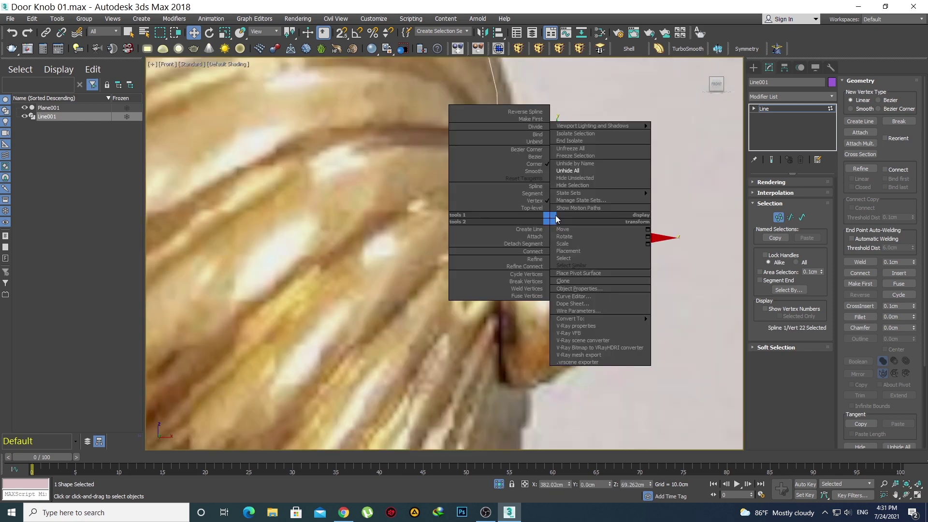
left_click(540, 178)
- Convert the peak vertex at the finial's base to Smooth and move it outward and slightly up onto the reference outline
scroll(532, 232, "up", 2)
left_click(468, 186)
right_click(468, 186)
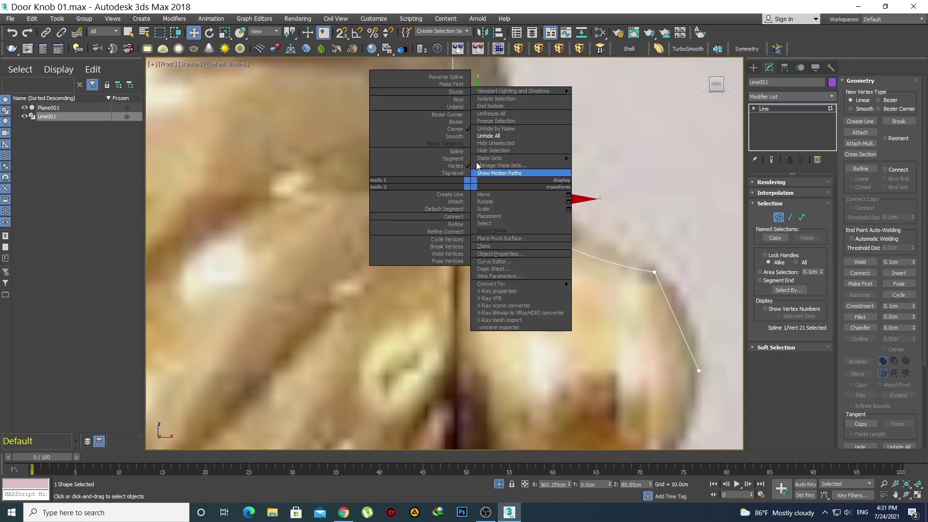
left_click(455, 137)
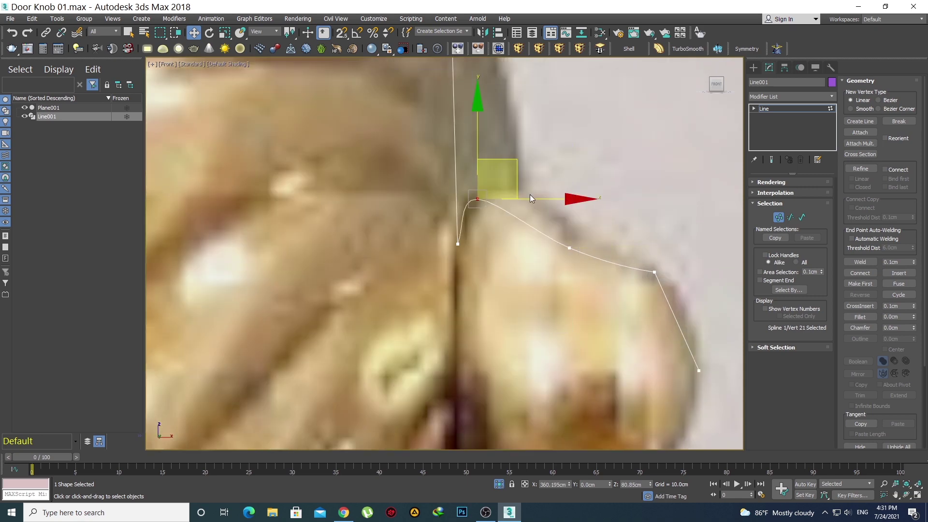
left_click_drag(516, 165, 538, 160)
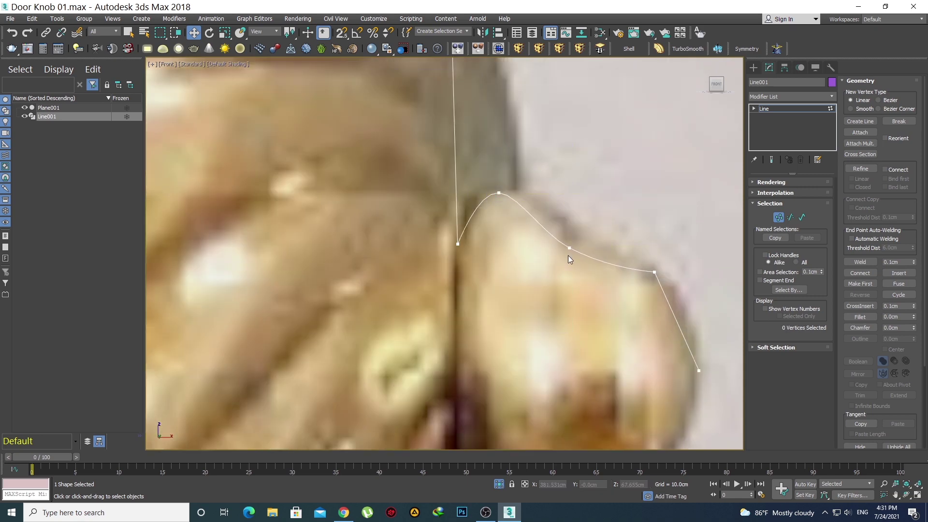
left_click(569, 249)
left_click(615, 307)
- Convert the finial's outer shoulder vertex to Smooth and shift it slightly outward to round off the tip
scroll(615, 306, "down", 3)
left_click_drag(478, 226, 457, 182)
right_click(457, 182)
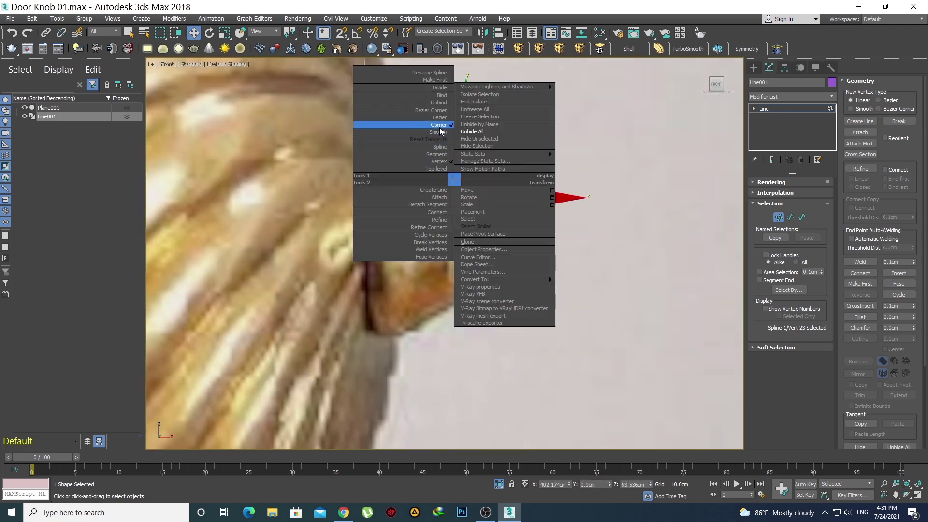
left_click(426, 136)
scroll(480, 200, "up", 2)
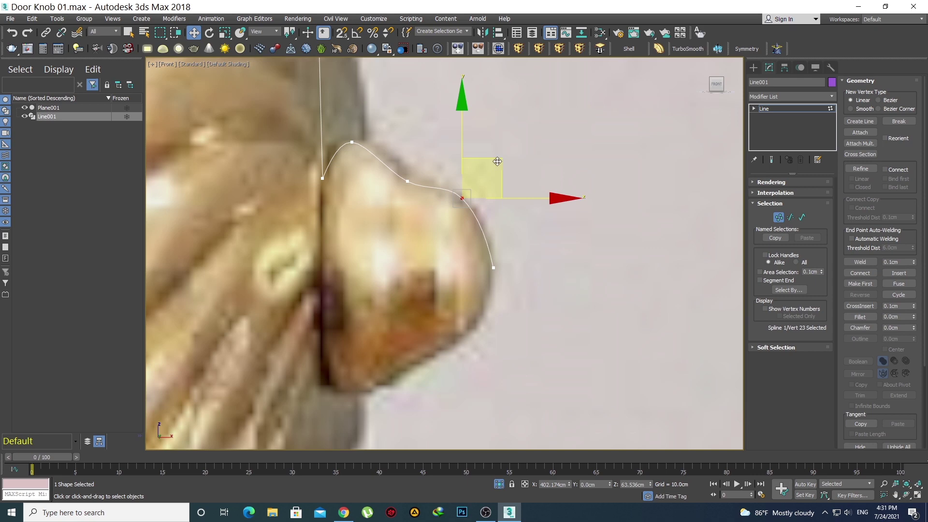
left_click_drag(498, 162, 501, 163)
left_click(459, 220)
scroll(443, 237, "down", 5)
middle_click_drag(417, 254, 566, 278)
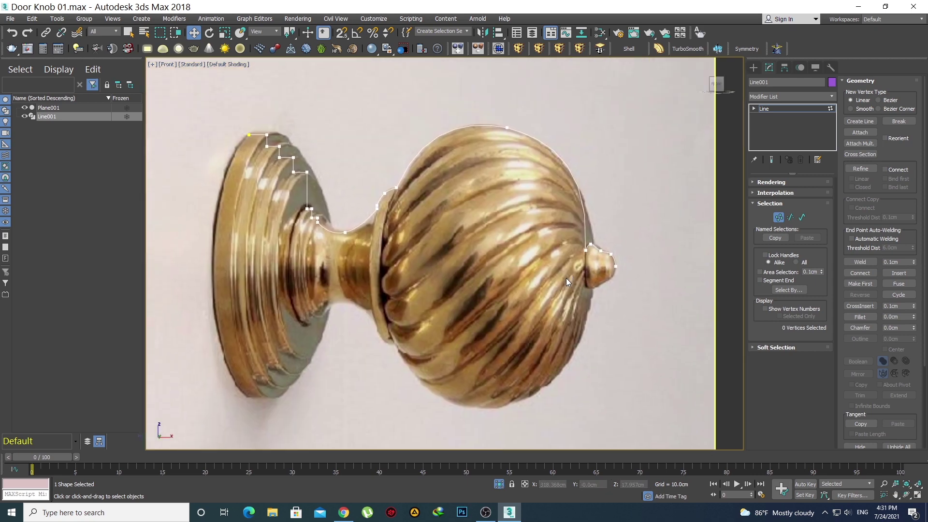
- Rotate the reference plane and profile line together 90 degrees counterclockwise with angle snap so the knob stands upright
left_click(753, 67)
scroll(539, 216, "down", 5)
key("q")
key("ctrl+a")
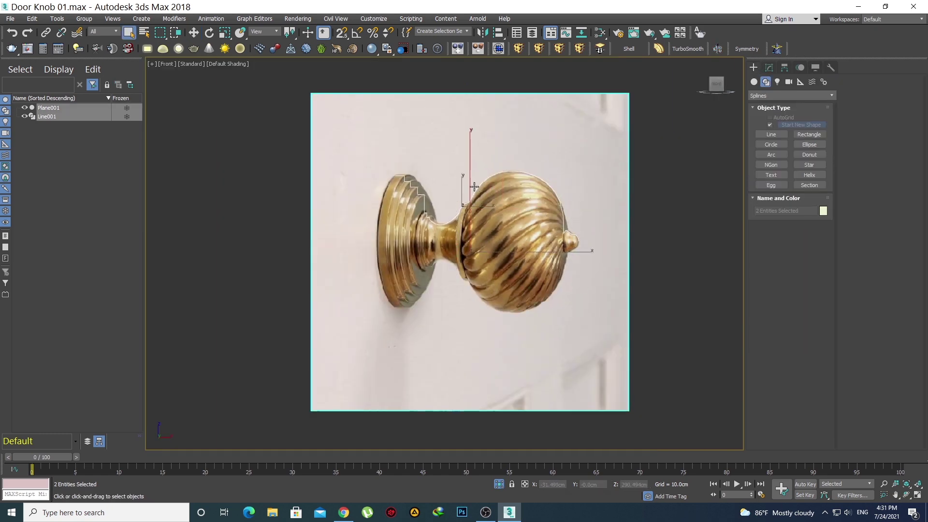
key("e")
middle_click_drag(553, 217, 525, 220)
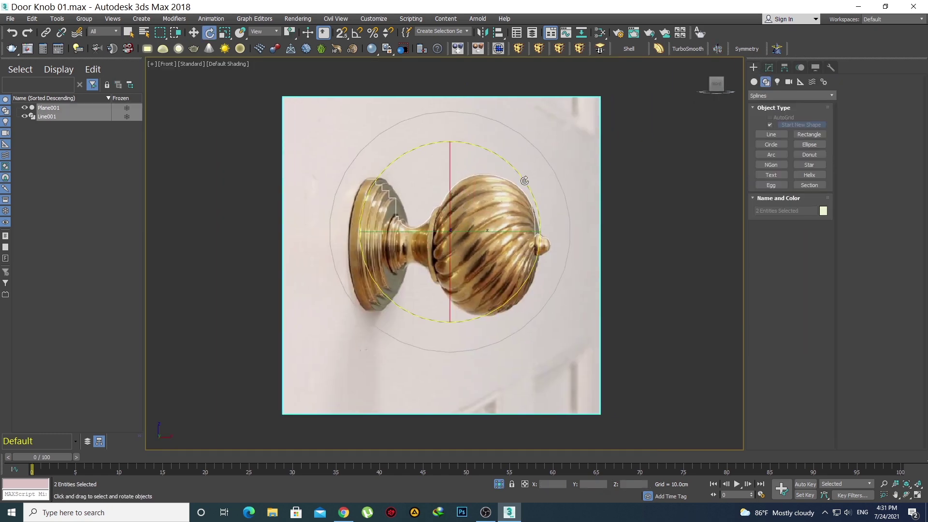
left_click_drag(524, 181, 520, 175)
right_click(520, 175)
right_click(357, 34)
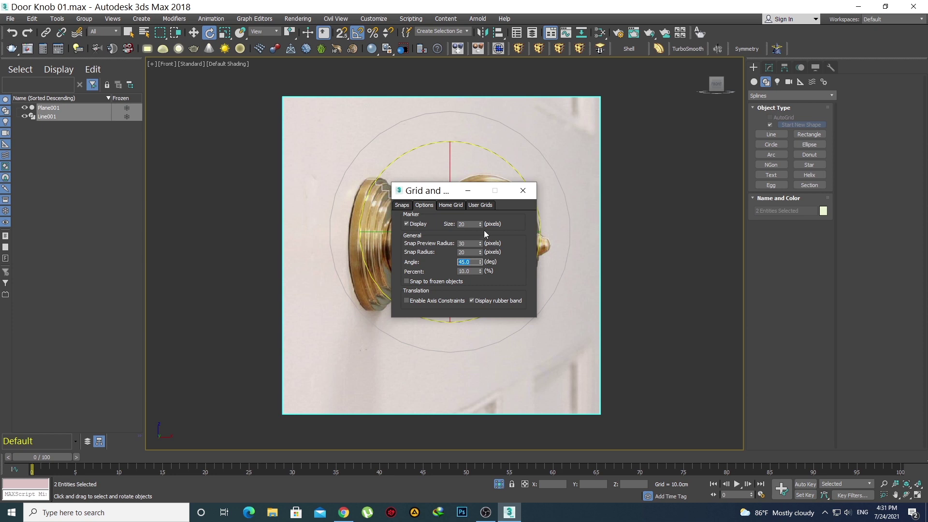
left_click(523, 190)
left_click_drag(521, 177, 526, 238)
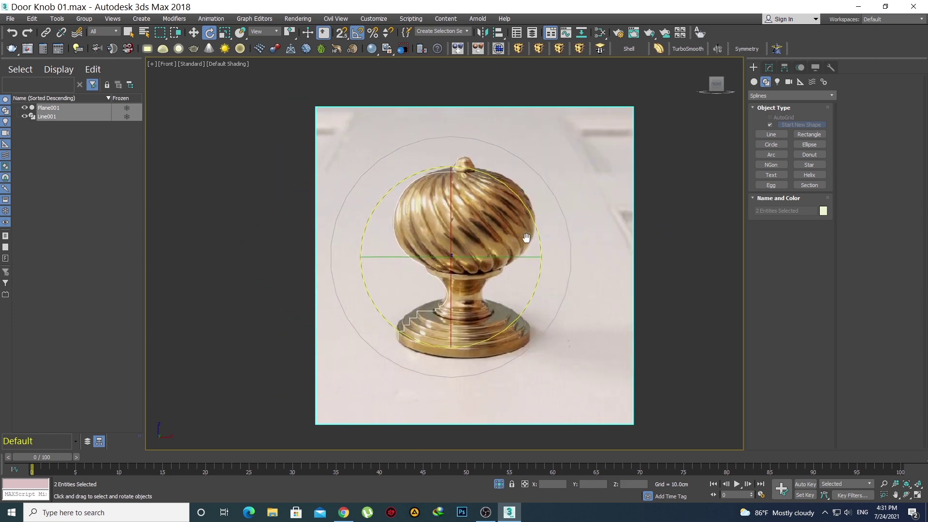
key("q")
left_click(669, 268)
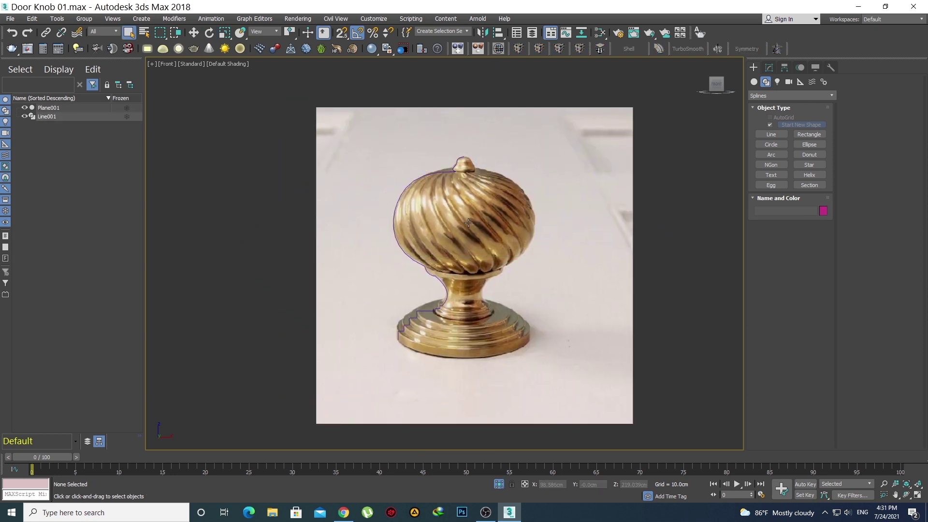
- Move the reference plane back in depth, well behind the profile line
left_click(453, 172)
middle_click_drag(448, 286, 437, 245)
left_click(395, 202)
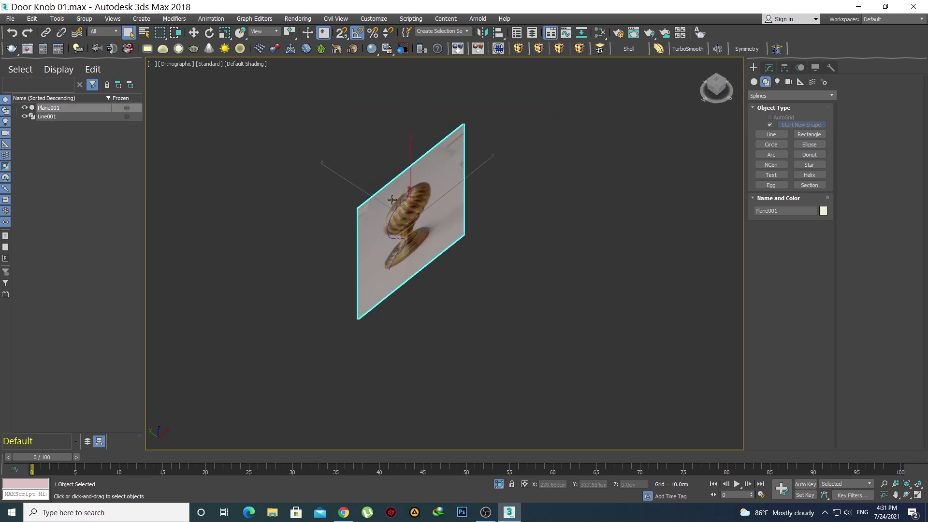
key("w")
left_click_drag(370, 208, 321, 175)
key("q")
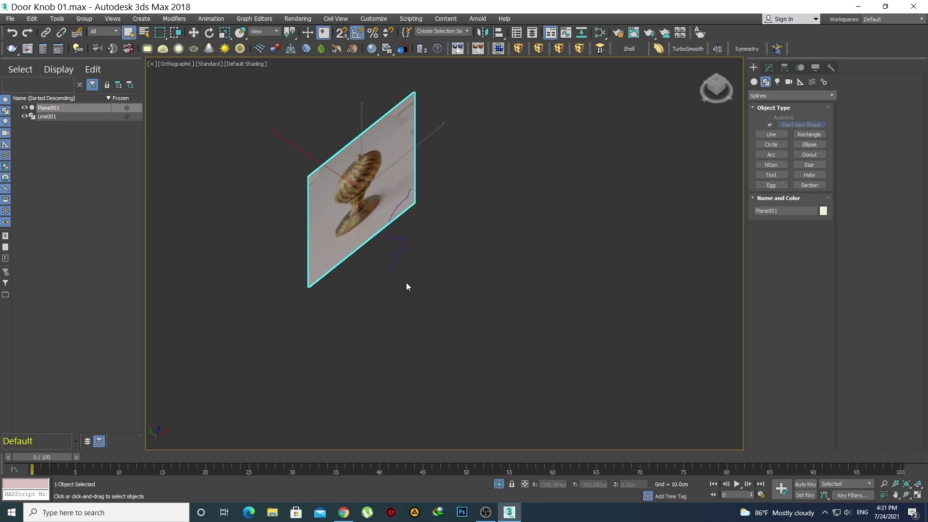
- Apply a Lathe modifier to the profile line, working from the front view
left_click(420, 251)
key("f")
scroll(455, 309, "up", 6)
scroll(451, 312, "down", 6)
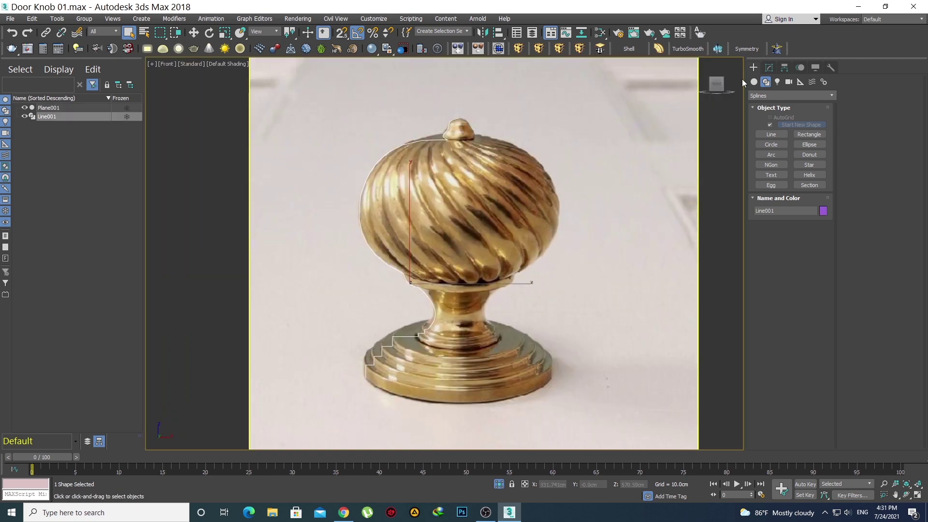
left_click(769, 68)
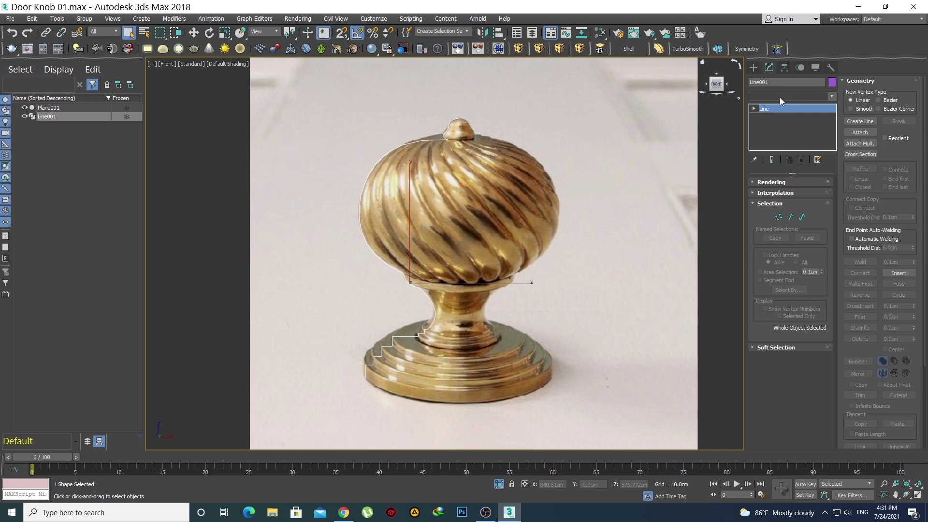
left_click(779, 98)
key("l")
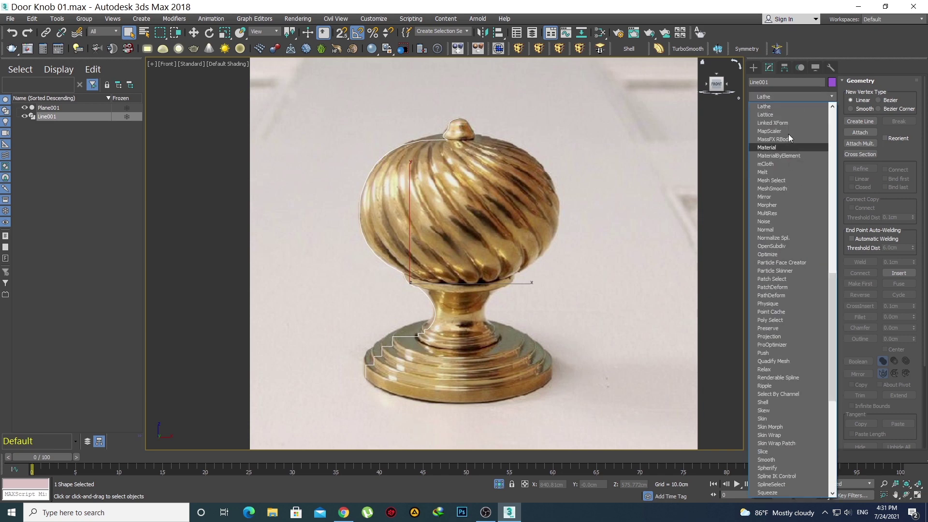
left_click(779, 106)
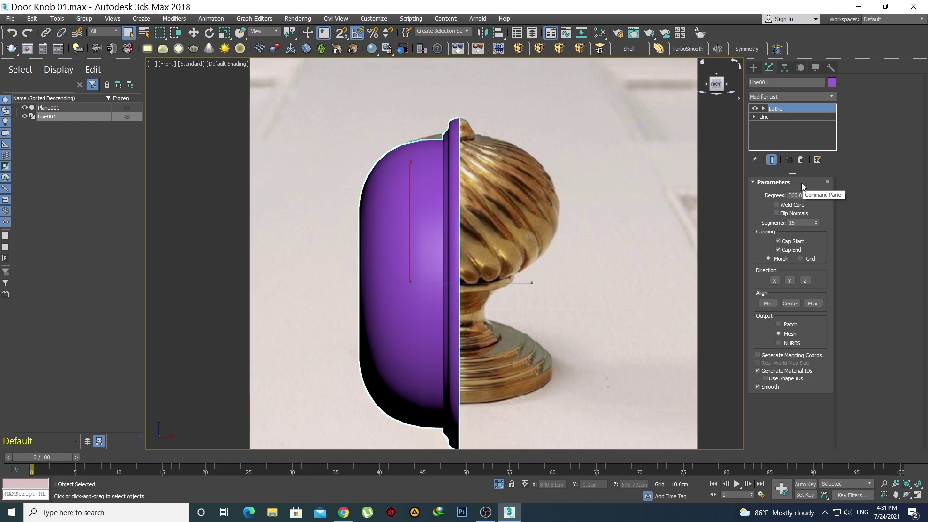
- Rotate the Lathe axis 90 degrees so the profile revolves about the knob's vertical axis
key("1")
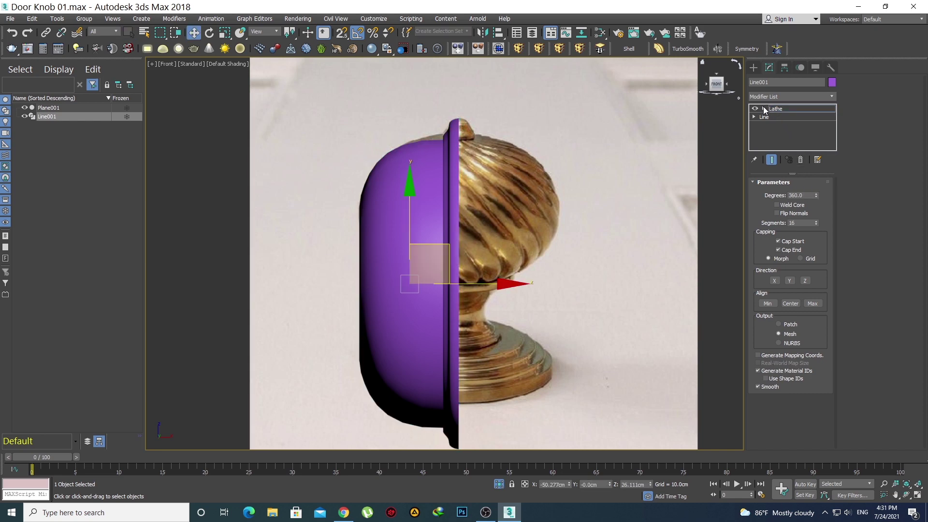
left_click(763, 109)
key("e")
left_click_drag(470, 220, 479, 222)
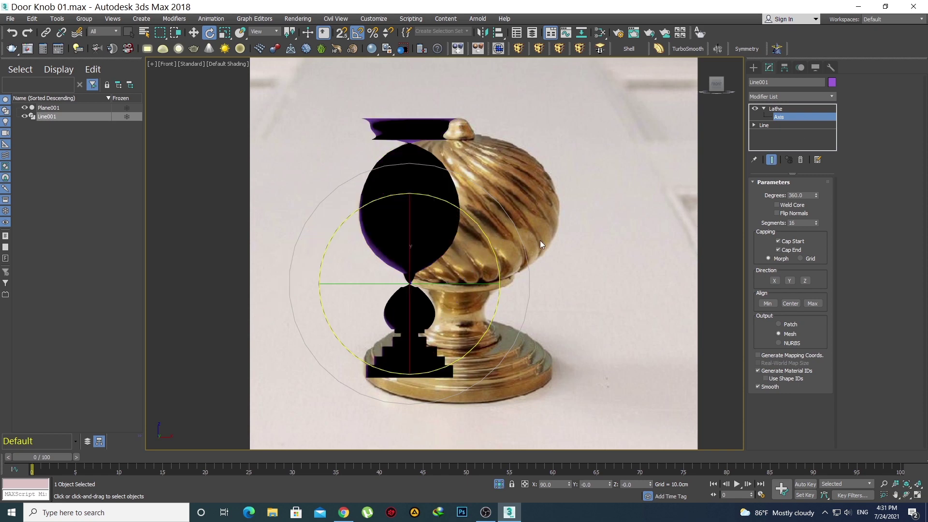
- Move the Lathe axis horizontally to the centre of the knob and flip the normals
key("w")
left_click_drag(502, 282, 553, 291)
left_click(786, 214)
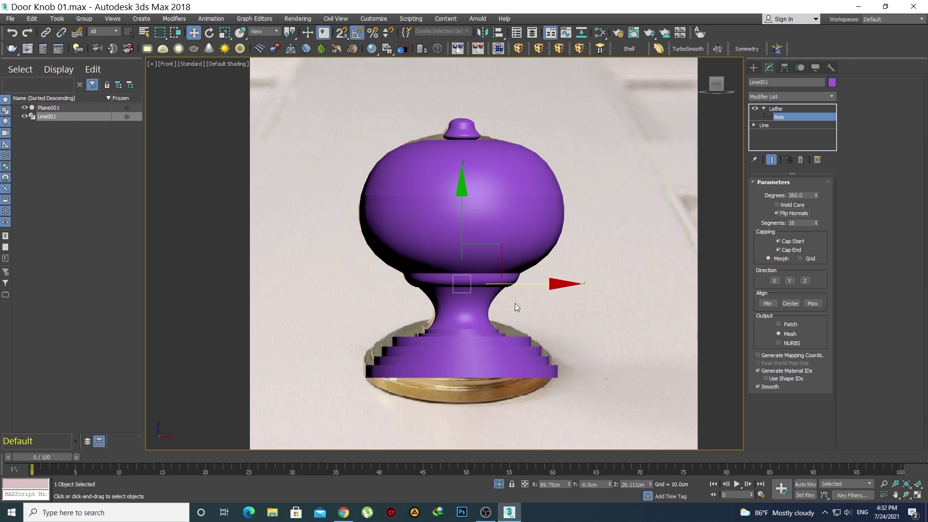
- Examine the lathed knob's mesh in wireframe and look at the finial's tip from above in perspective
scroll(484, 290, "up", 3)
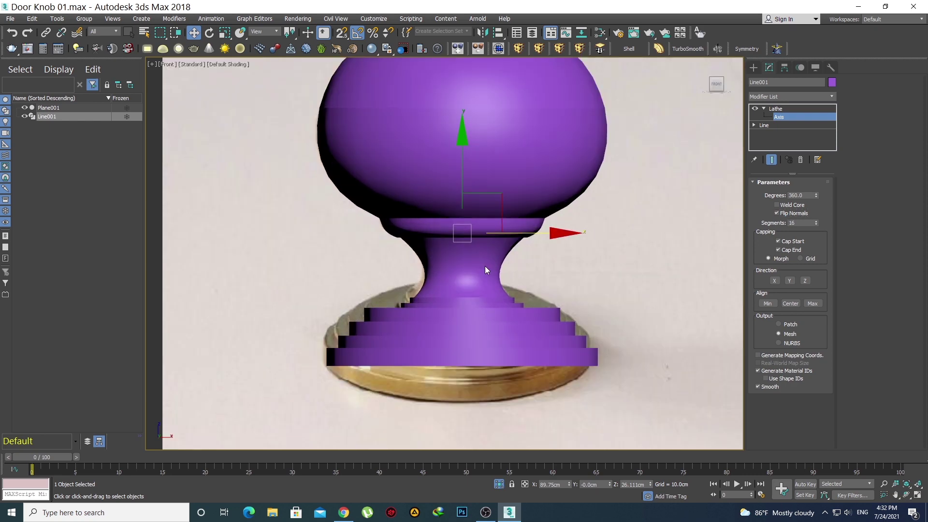
scroll(486, 267, "down", 1)
key("F3")
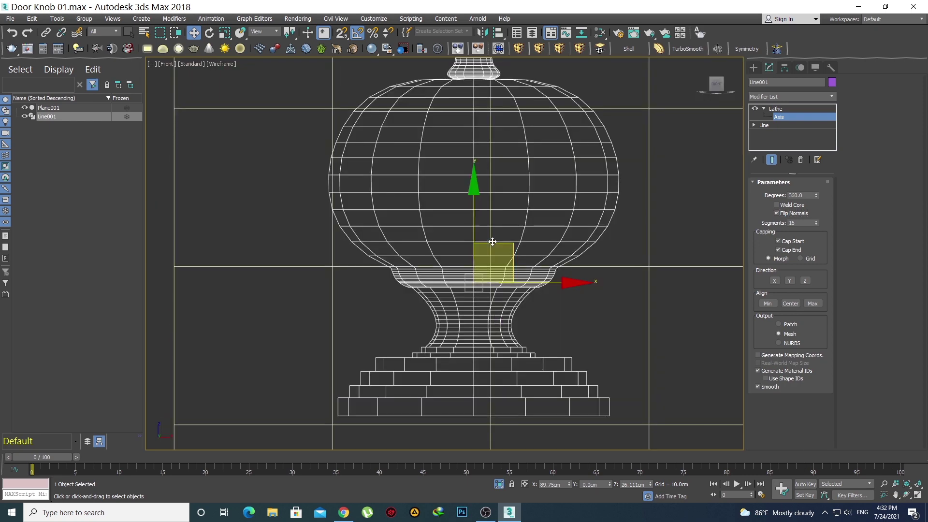
middle_click_drag(496, 249, 495, 344)
key("F3")
scroll(489, 298, "down", 3)
key("p")
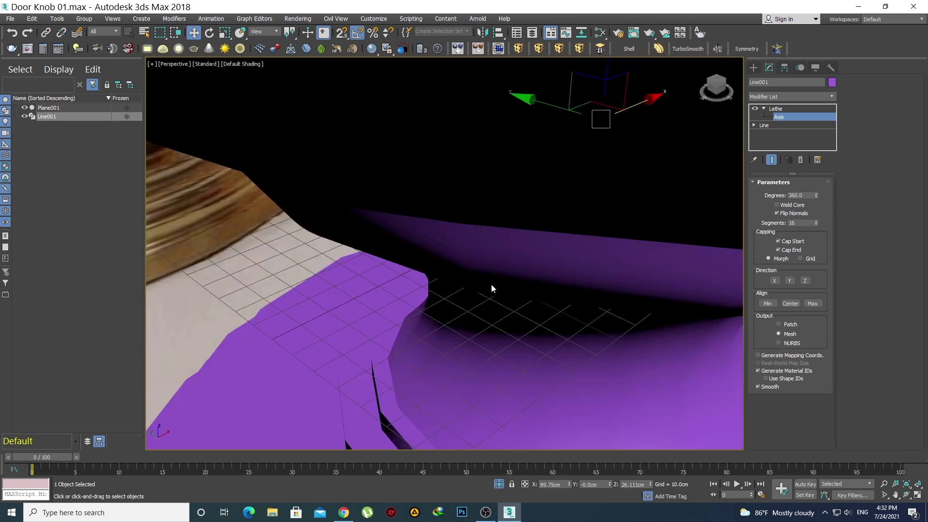
key("z")
middle_click_drag(498, 259, 463, 214, "alt")
scroll(500, 346, "up", 6)
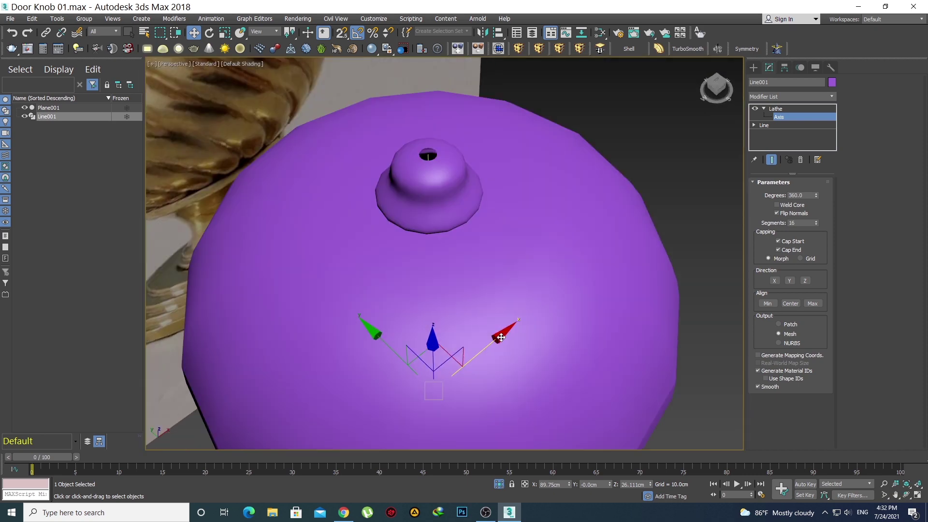
- Make the lathed knob see-through in the front view and shift the Lathe axis slightly toward the profile to match the reference width
key("f")
middle_click_drag(491, 285, 484, 209)
key("alt+x")
middle_click_drag(497, 266, 507, 282)
scroll(506, 278, "up", 2)
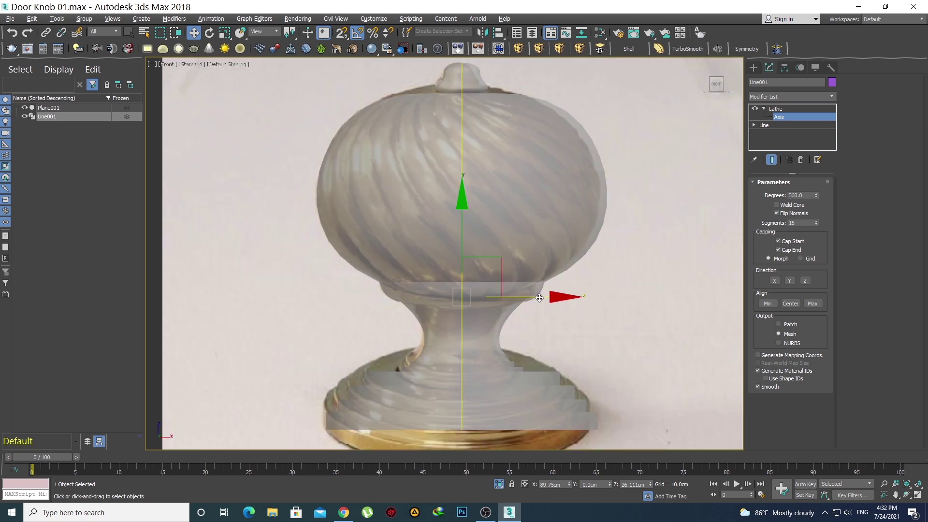
left_click_drag(539, 297, 537, 297)
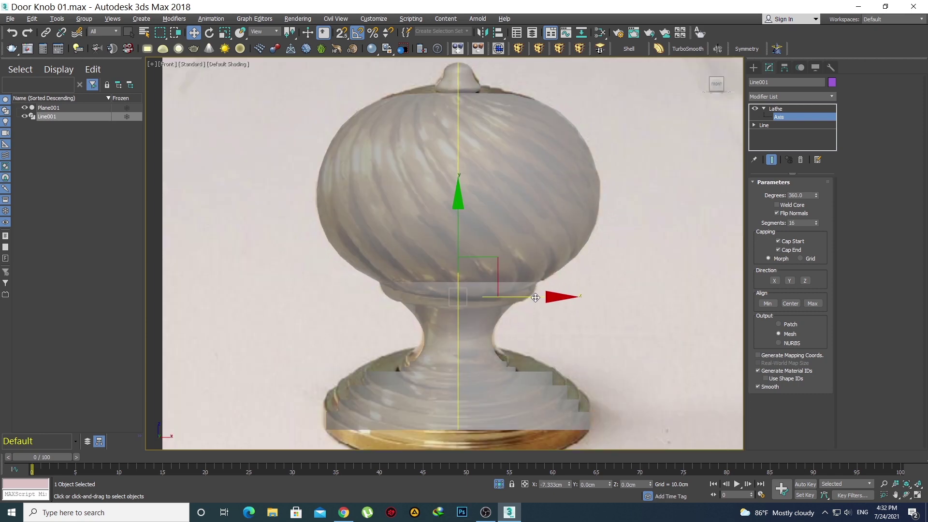
- Inspect the finial's tip up close and show edged faces on the lathed knob in the front view
middle_click_drag(476, 201, 469, 248, "alt")
scroll(468, 248, "up", 8)
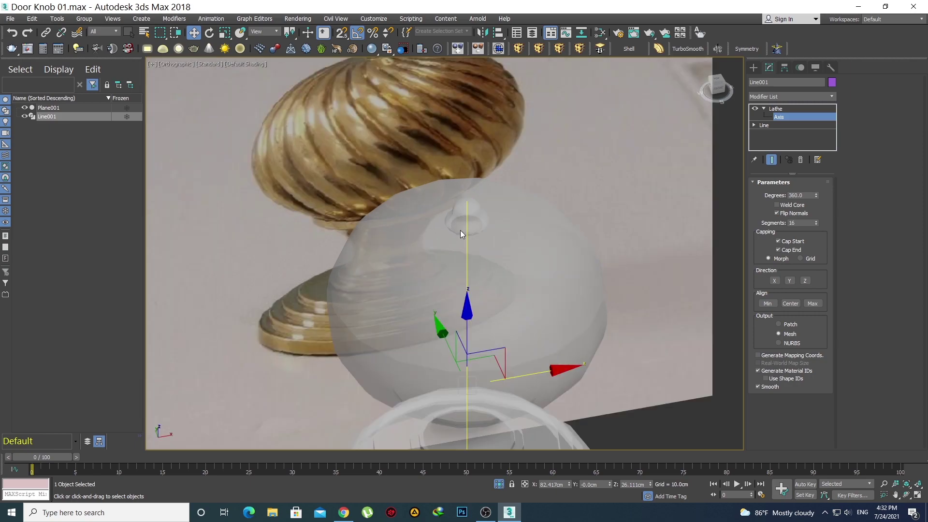
scroll(502, 222, "up", 6)
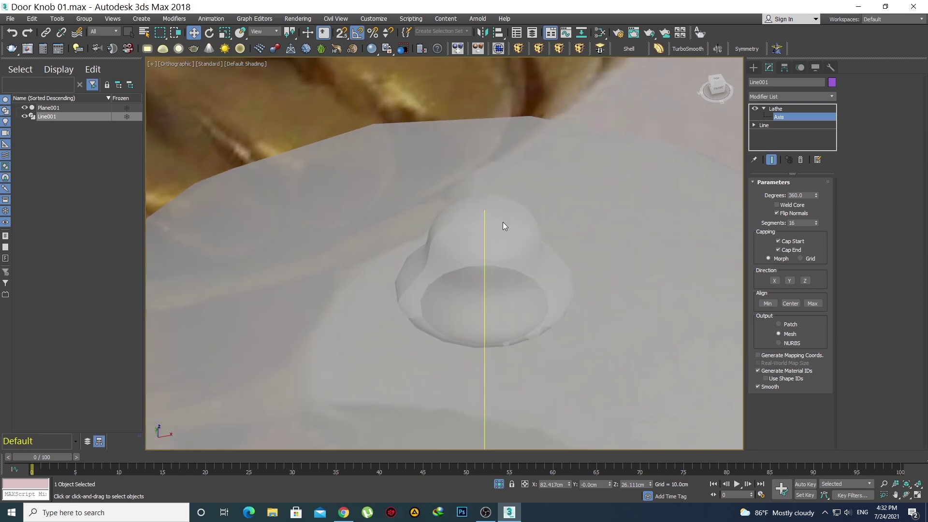
key("f")
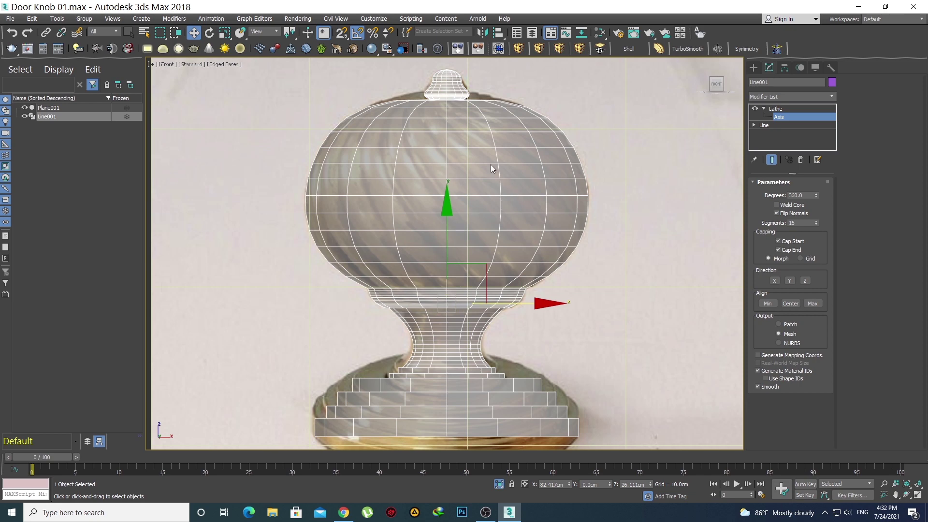
middle_click_drag(492, 168, 511, 218)
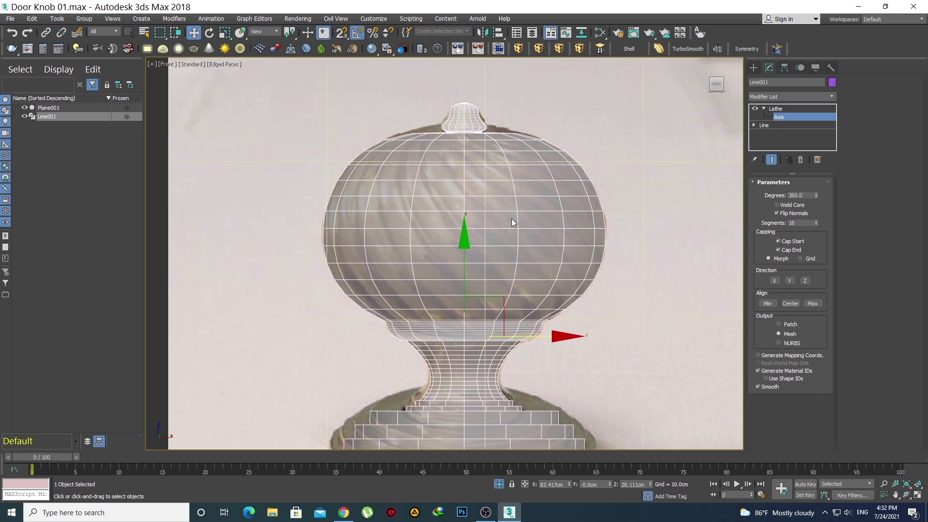
- Edit the base line's vertices with the Lathe result hidden, and raise the five finial vertices about 15 cm
left_click(774, 125)
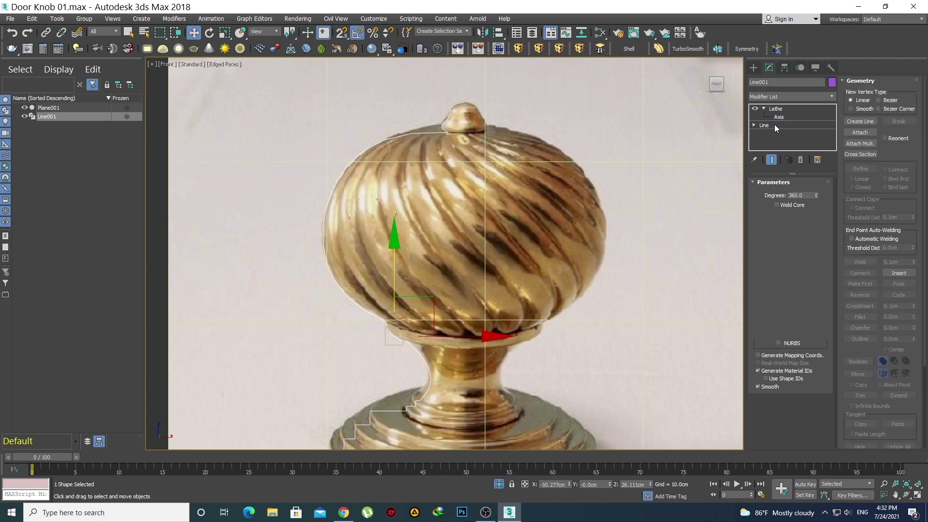
left_click(771, 161)
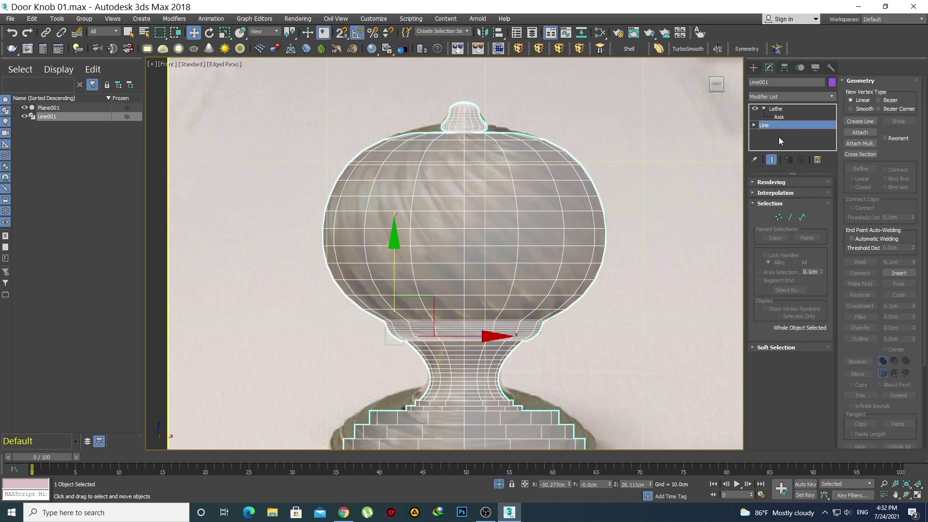
left_click(778, 217)
left_click(772, 161)
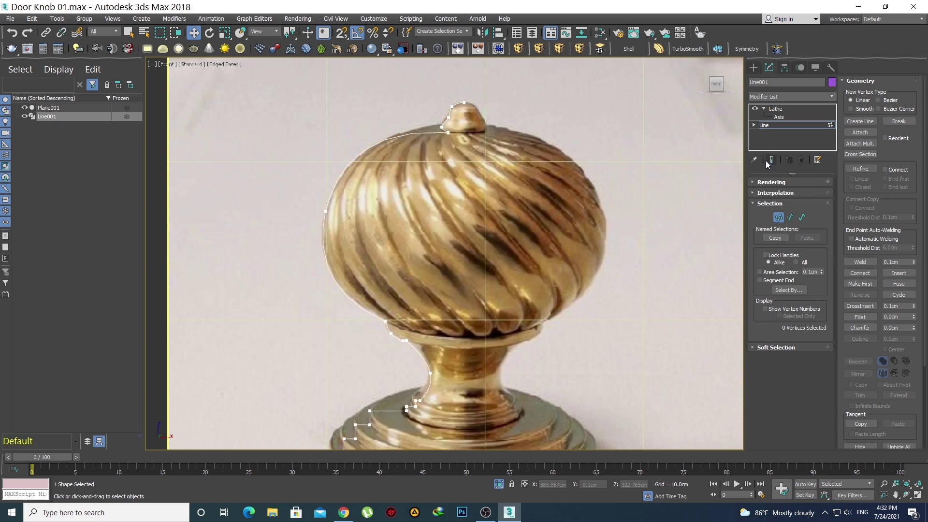
scroll(463, 216, "up", 3)
left_click_drag(489, 200, 472, 191)
left_click_drag(532, 123, 467, 199)
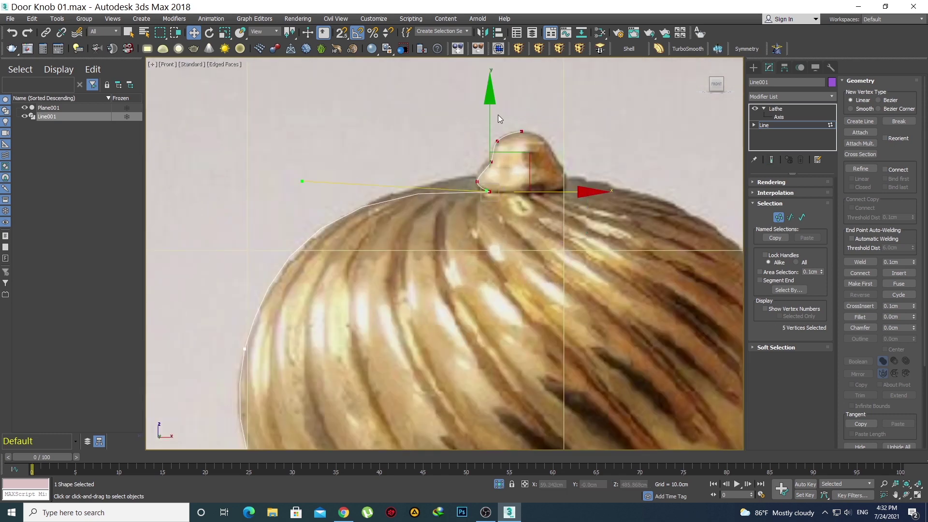
left_click_drag(488, 110, 487, 93)
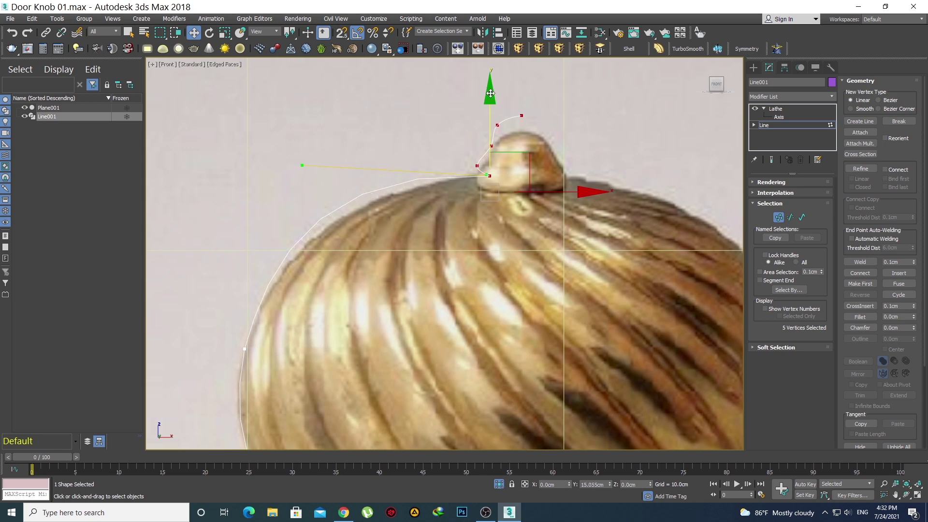
- Hide the reference plane and lower the tangent handle of the finial's base vertex to reshape the ball's upper curve
left_click(420, 246)
scroll(399, 195, "down", 2)
left_click_drag(257, 227, 257, 228)
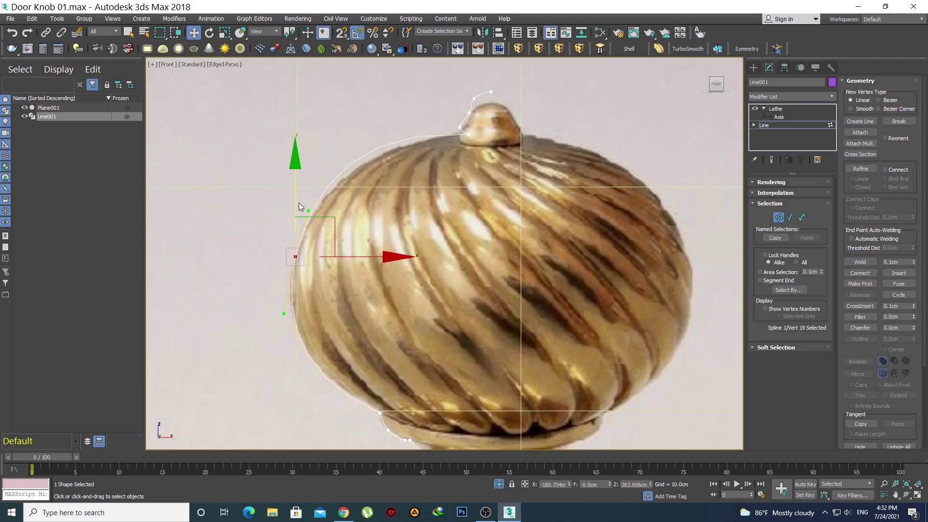
left_click(468, 134)
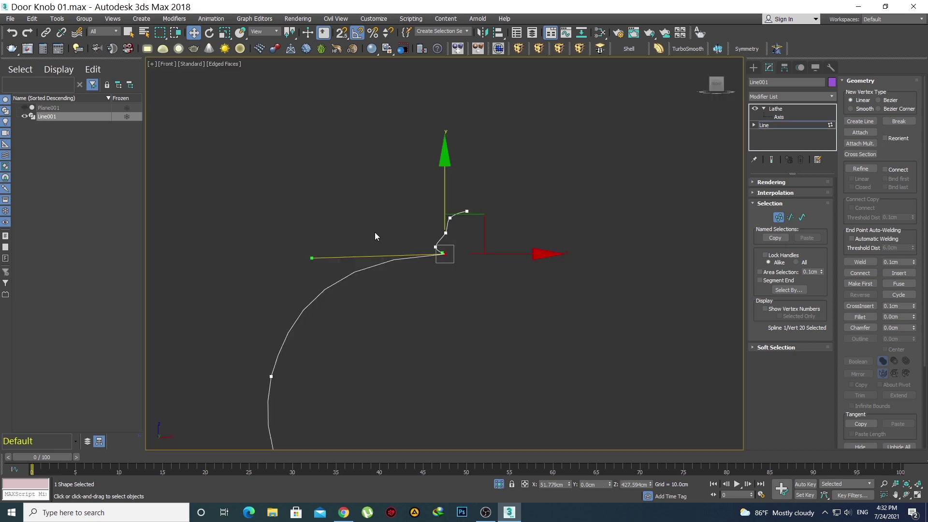
middle_click_drag(375, 232, 440, 100)
middle_click_drag(409, 269, 392, 226)
- Lower the bottom tangent handle of the ball's side vertex by about 2 cm to refine the side curve
left_click_drag(379, 234, 303, 178)
left_click_drag(310, 260, 312, 261)
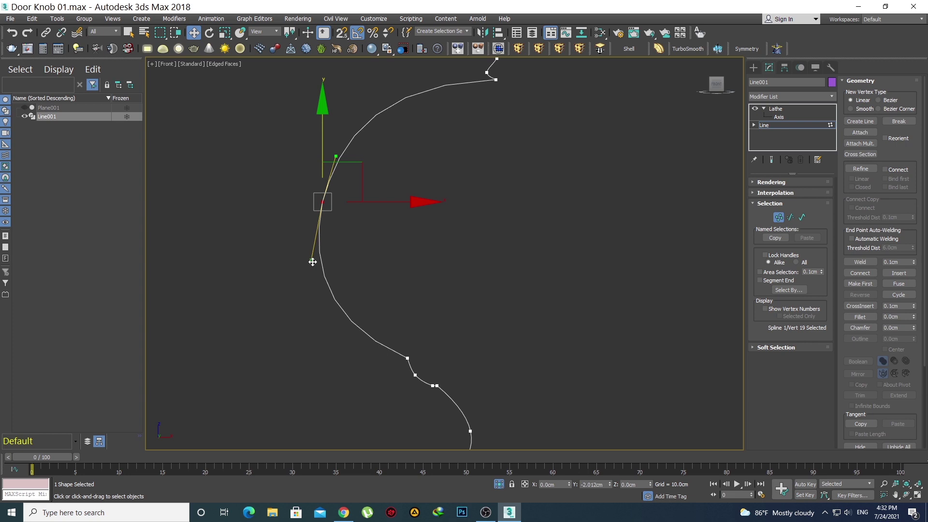
left_click(377, 190)
scroll(382, 255, "down", 3)
left_click_drag(384, 256, 337, 229)
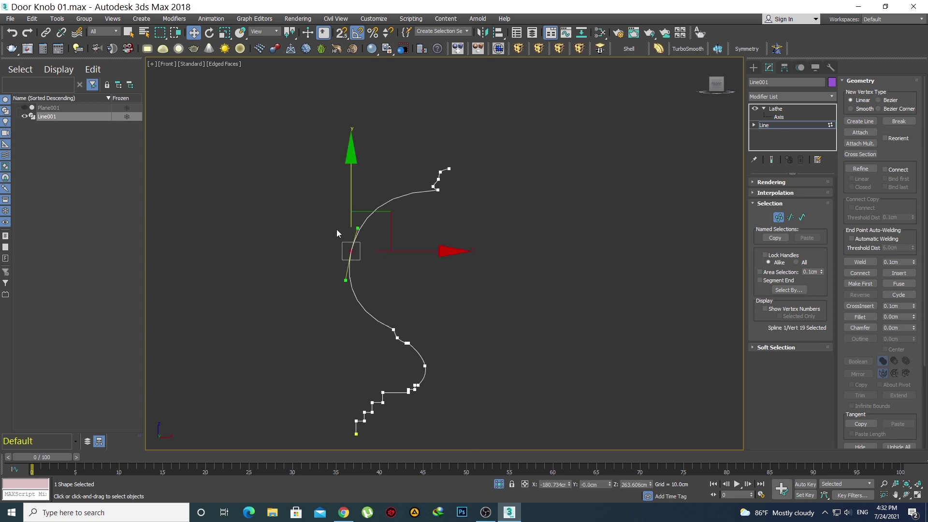
scroll(341, 231, "up", 2)
left_click(425, 211)
scroll(487, 204, "down", 2)
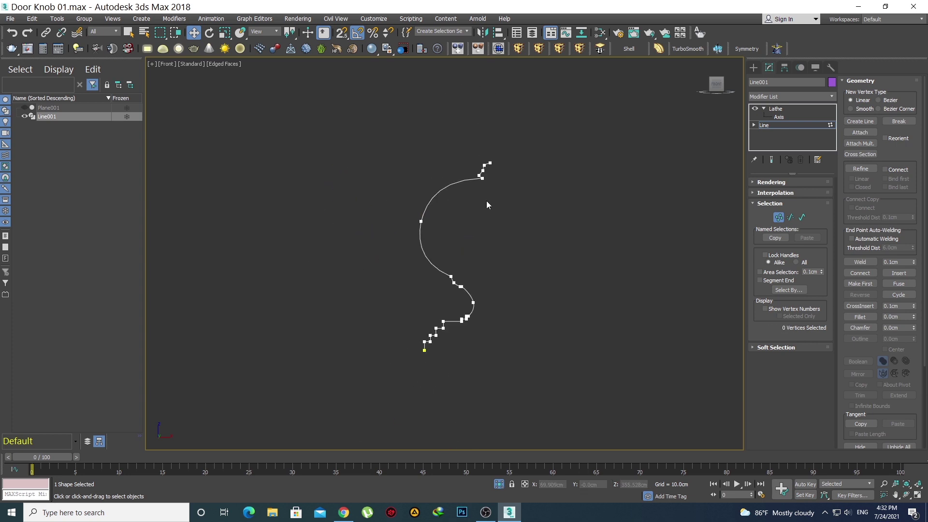
scroll(424, 212, "up", 2)
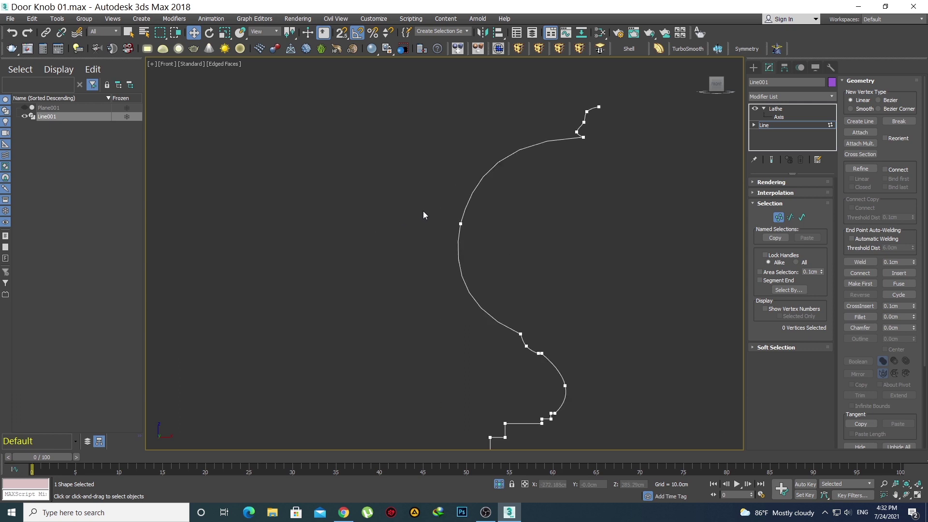
- Leave vertex editing and inspect the whole lathed knob in the front and perspective views
middle_click_drag(536, 206, 455, 211)
left_click(754, 68)
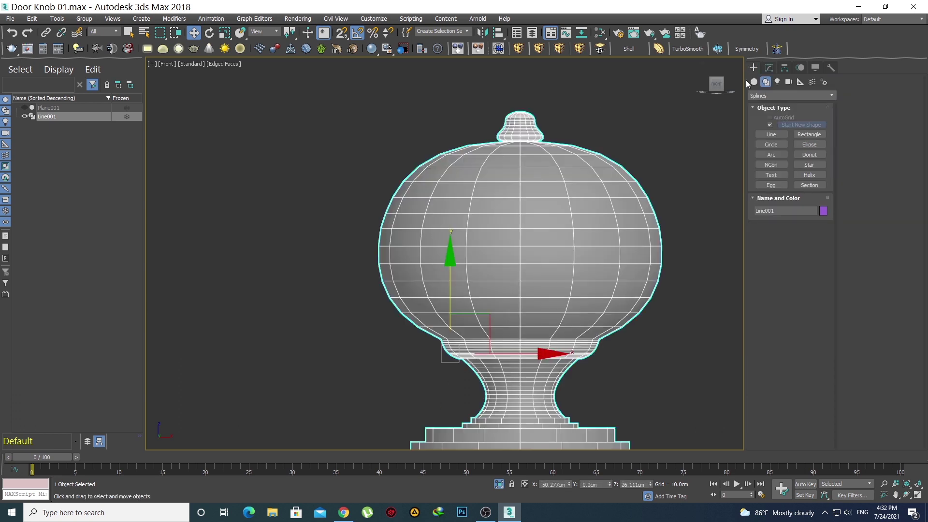
scroll(577, 246, "down", 1)
key("q")
scroll(509, 226, "up", 2)
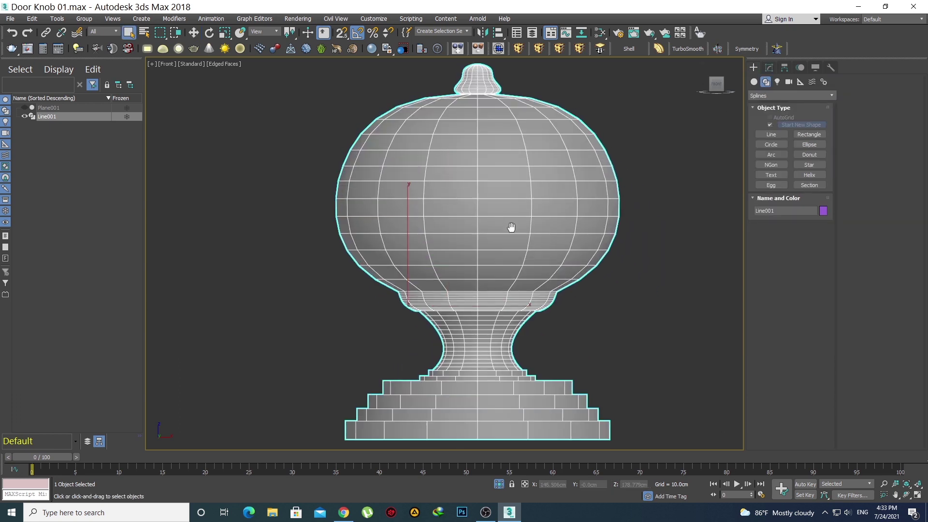
scroll(513, 250, "down", 3)
key("p")
scroll(477, 251, "down", 3)
middle_click_drag(477, 241, 490, 246, "alt")
scroll(491, 247, "up", 4)
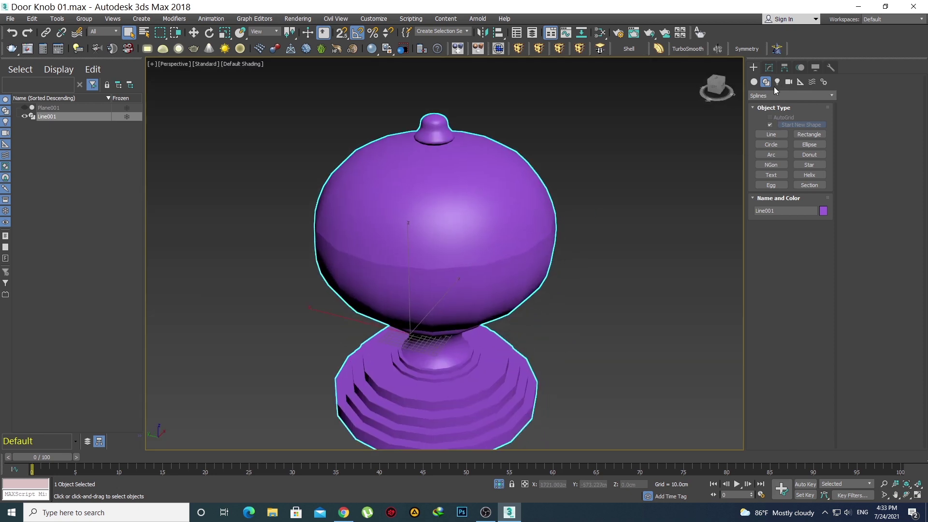
- Edit the base line's vertices with the Lathe result shown, and select the ball's side vertex for moving
left_click(769, 68)
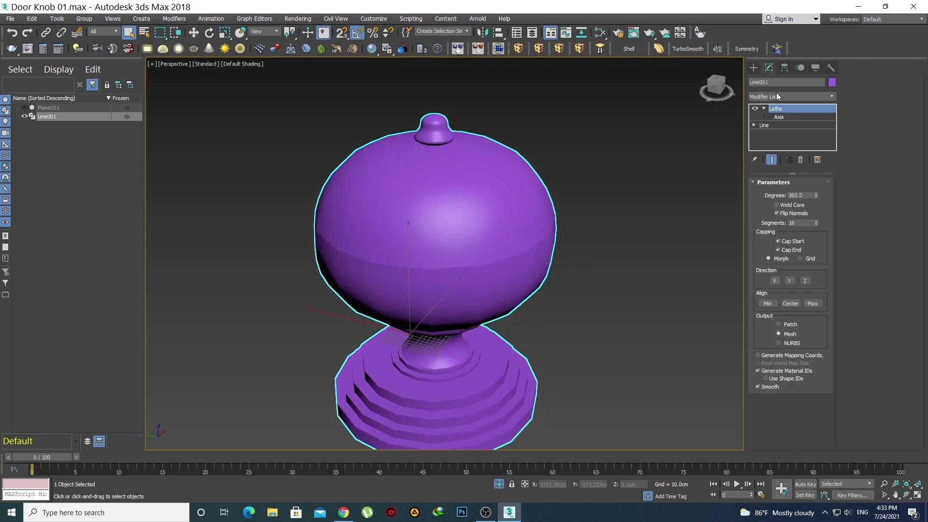
left_click(773, 125)
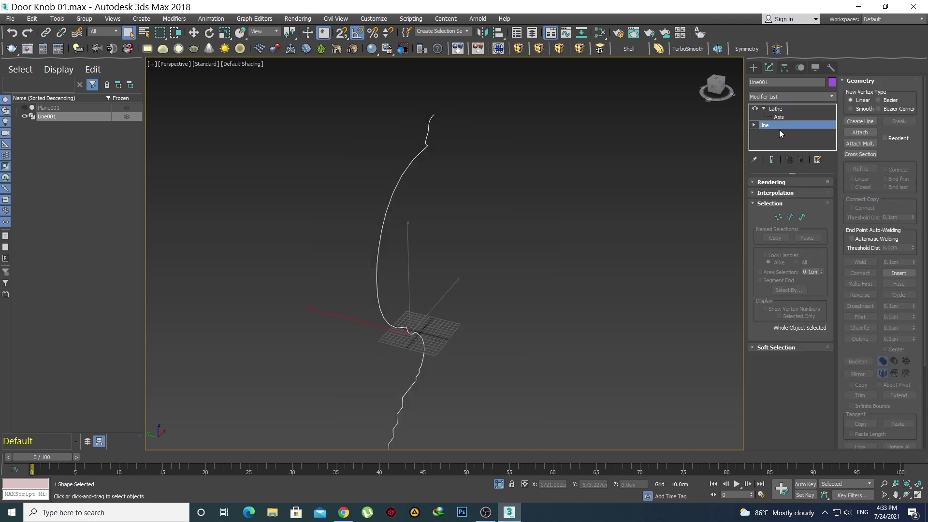
left_click(779, 218)
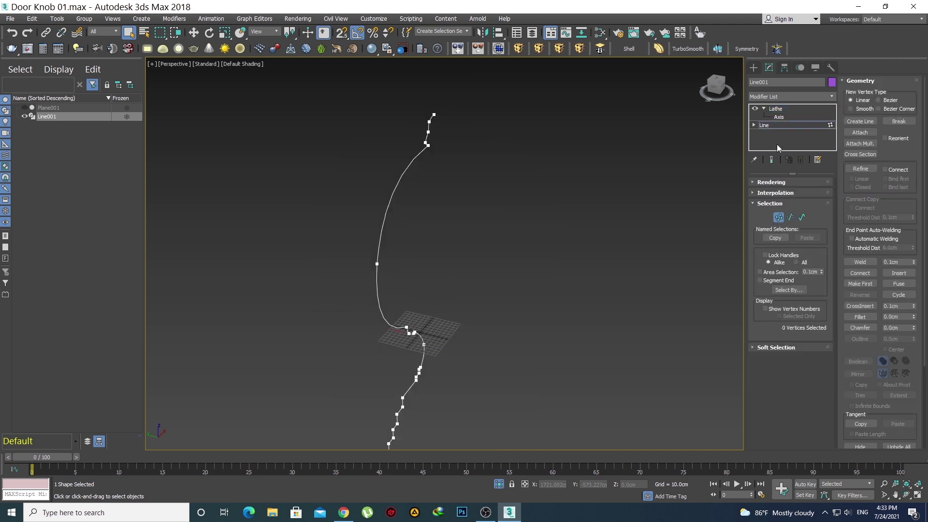
left_click(772, 159)
left_click(377, 264)
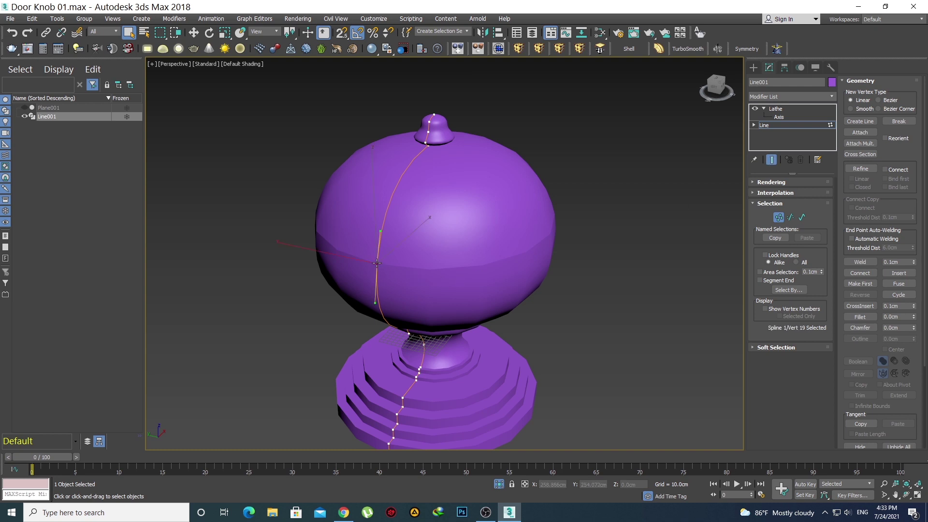
scroll(377, 263, "up", 6)
key("w")
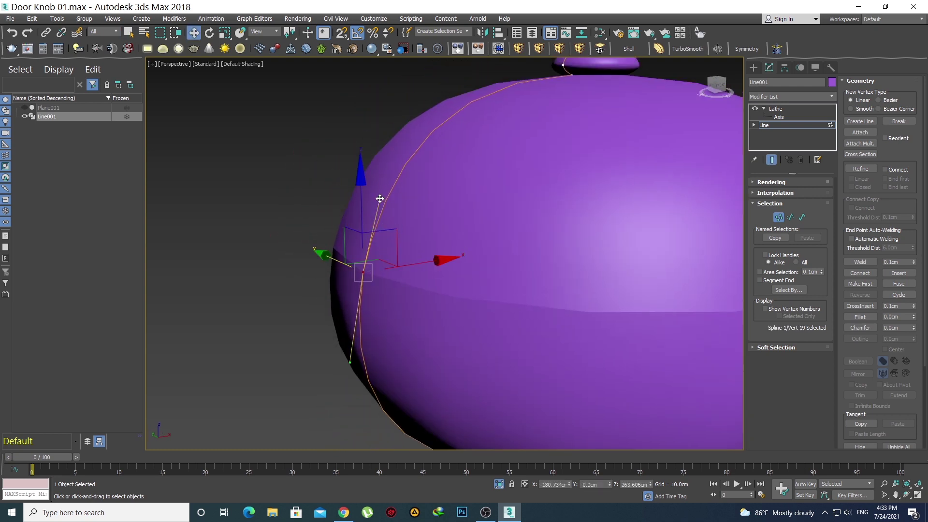
- Try to turn the upper tangent handle of the ball's side vertex vertical in the front view, with edged faces off
key("f")
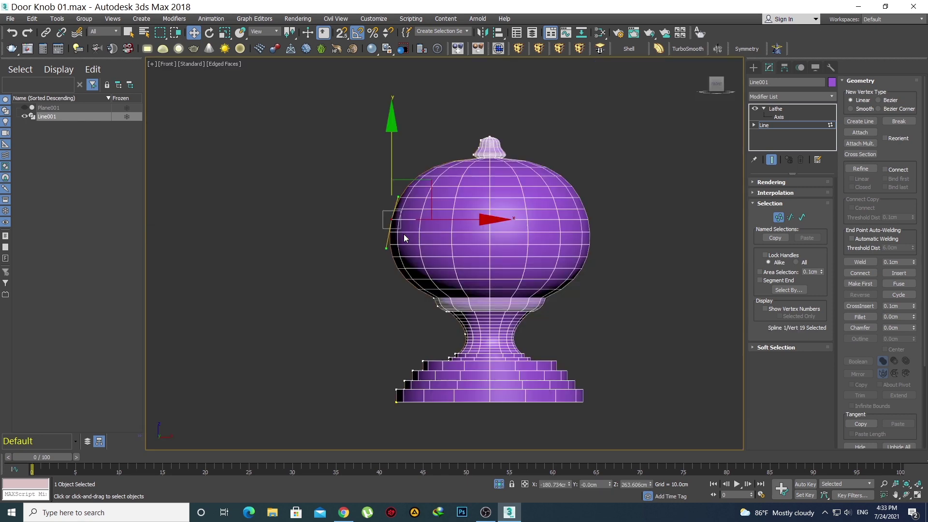
scroll(404, 234, "up", 5)
key("F4")
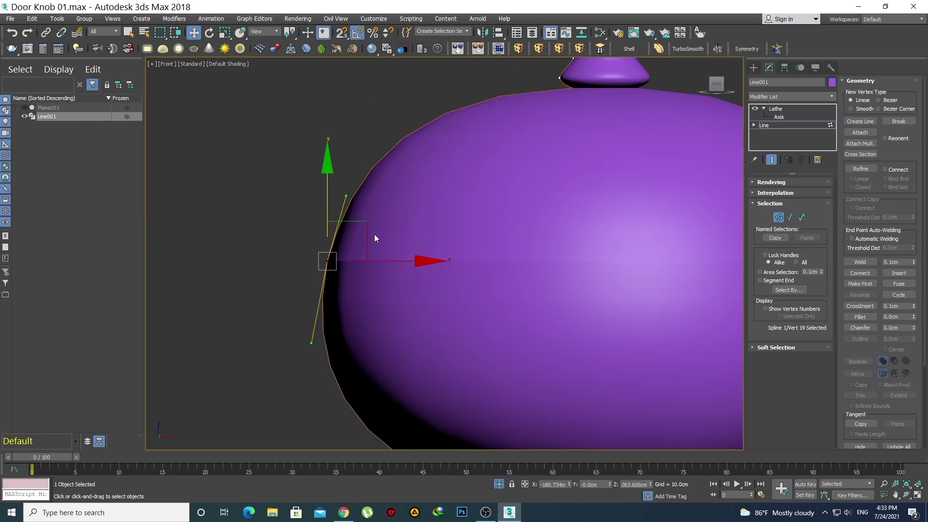
scroll(360, 218, "up", 2)
left_click_drag(340, 186, 334, 182)
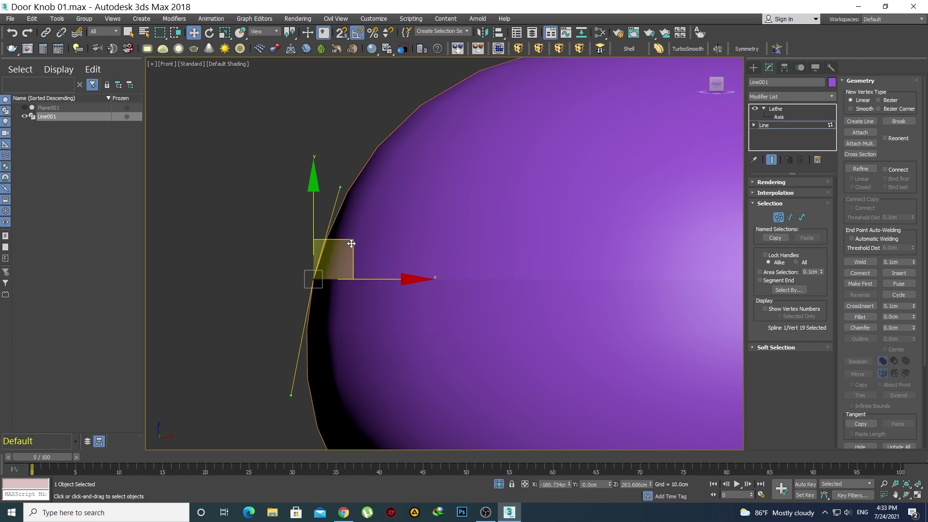
key("ctrl+z")
left_click_drag(339, 187, 315, 186)
scroll(380, 255, "down", 3)
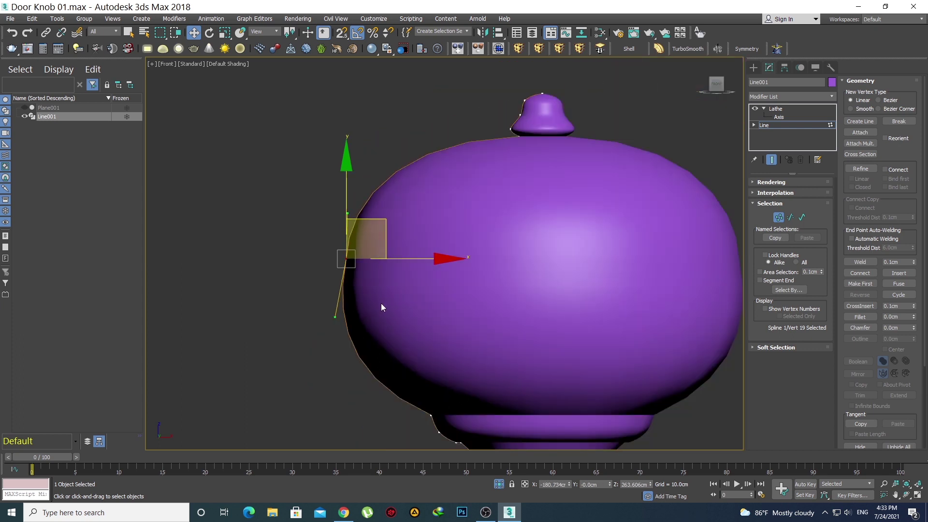
- Nudge the lower tangent handle of the ball's side vertex slightly inward and check the ball's shape from several angles
middle_click_drag(381, 307, 325, 302, "alt")
scroll(303, 292, "up", 2)
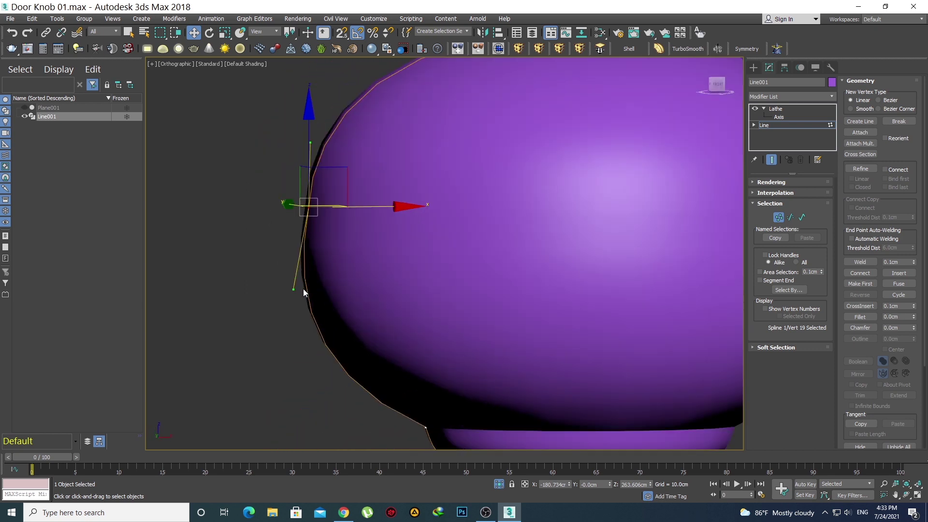
left_click_drag(295, 289, 296, 289)
scroll(314, 290, "down", 8)
middle_click_drag(314, 290, 342, 301, "alt")
scroll(350, 294, "up", 2)
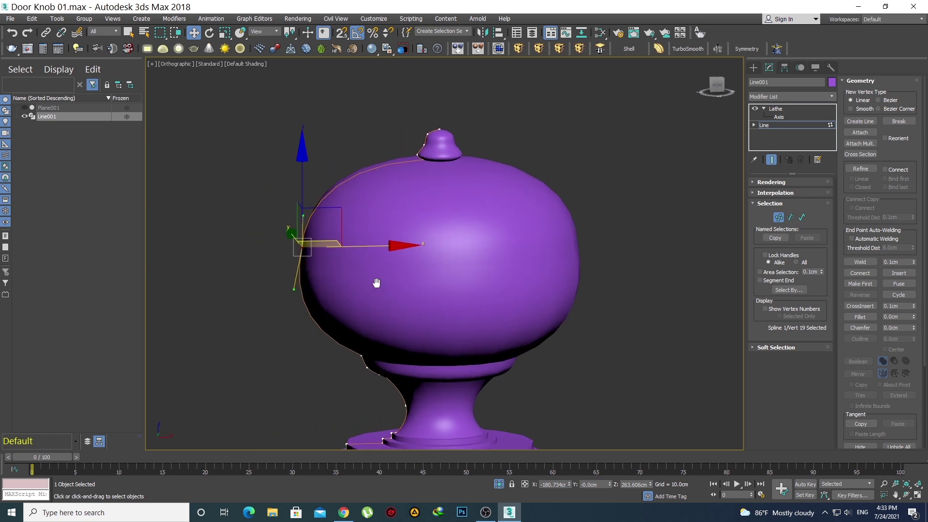
scroll(425, 271, "down", 2)
middle_click_drag(440, 259, 507, 249, "alt")
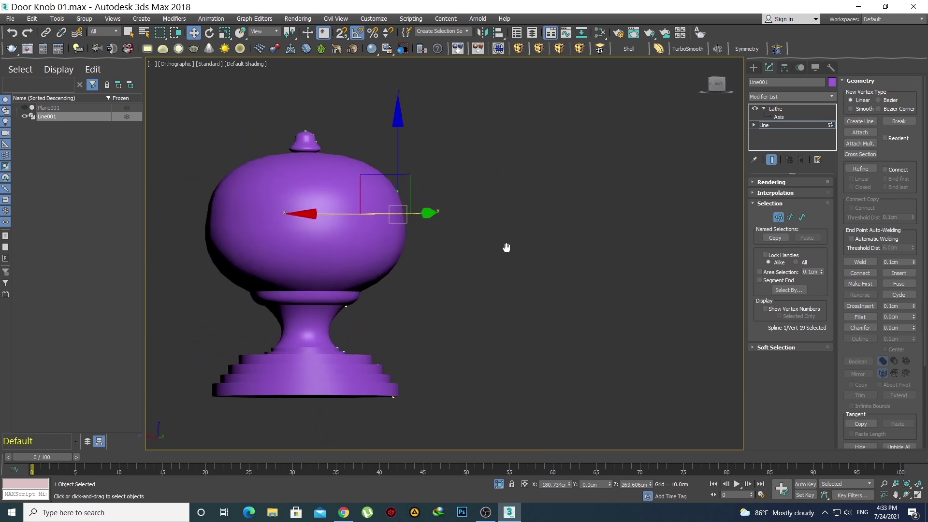
- Delete the ball's side vertex from the profile line in the front view
key("f")
scroll(523, 250, "up", 5)
scroll(523, 250, "down", 5)
middle_click_drag(445, 230, 459, 239)
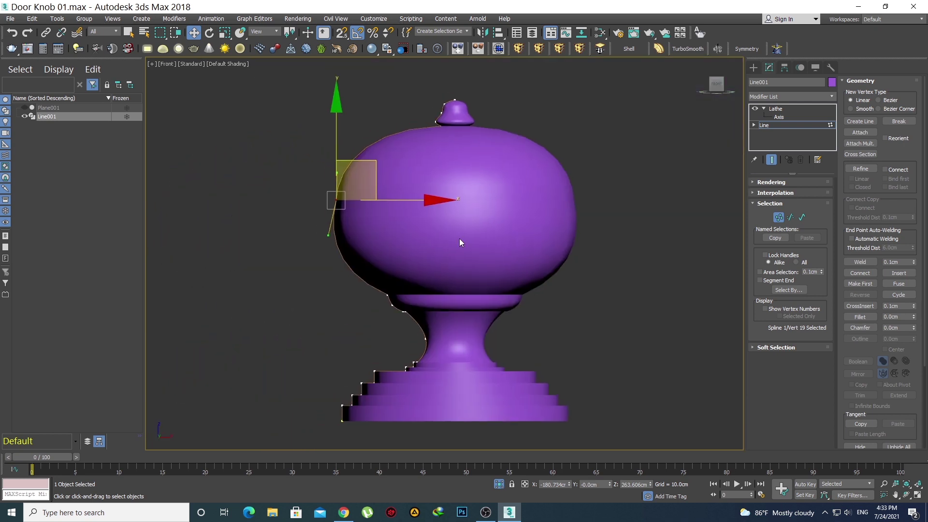
left_click(460, 239)
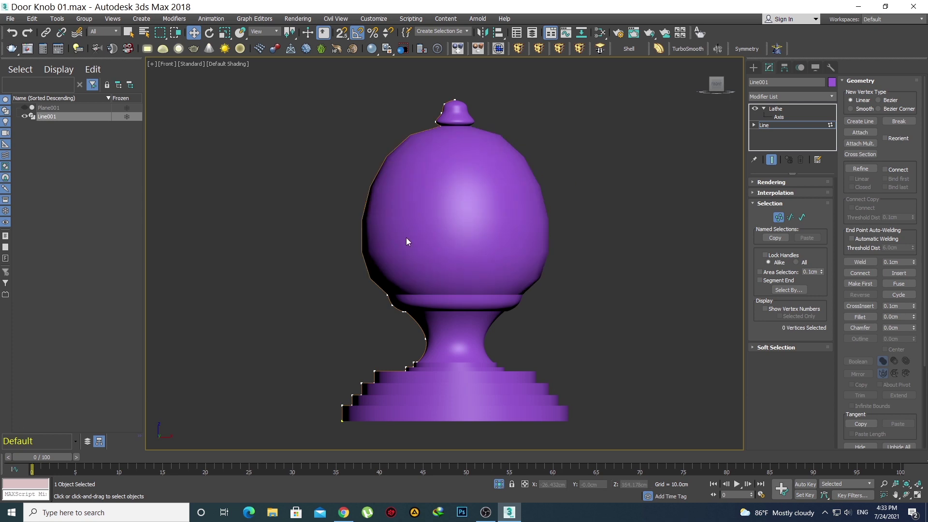
- Select the profile vertex at the ball's base, unhide the reference plane, and make the knob see-through
middle_click_drag(419, 243, 429, 288)
left_click(427, 302)
scroll(419, 259, "up", 3)
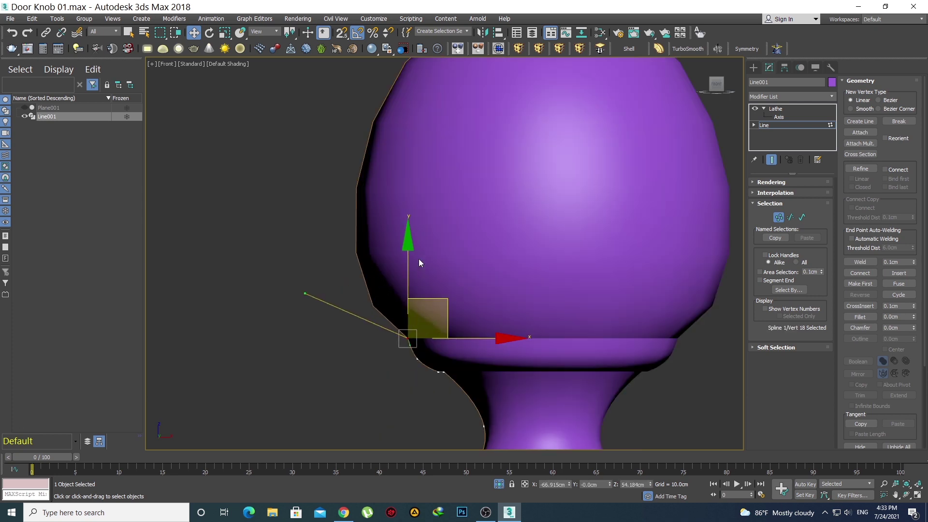
scroll(457, 221, "down", 3)
right_click(435, 227)
left_click(461, 189)
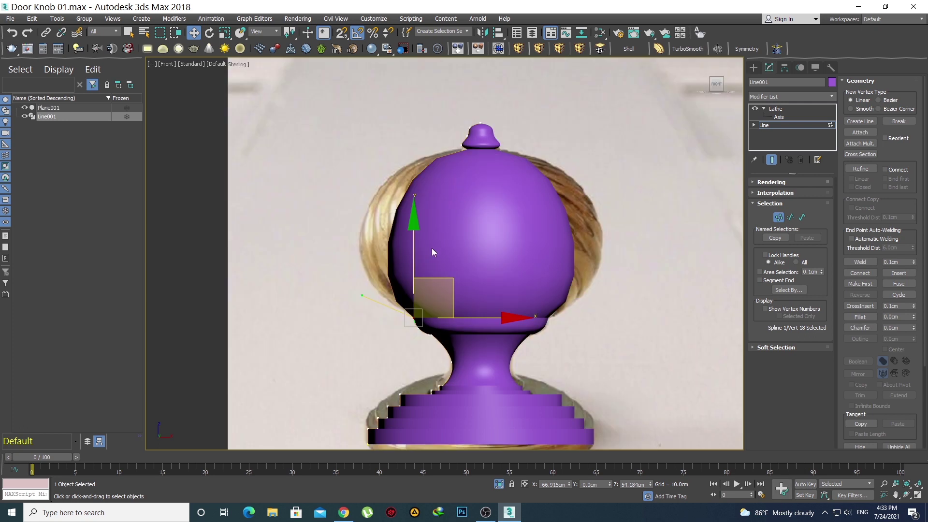
key("alt+x")
scroll(418, 295, "up", 2)
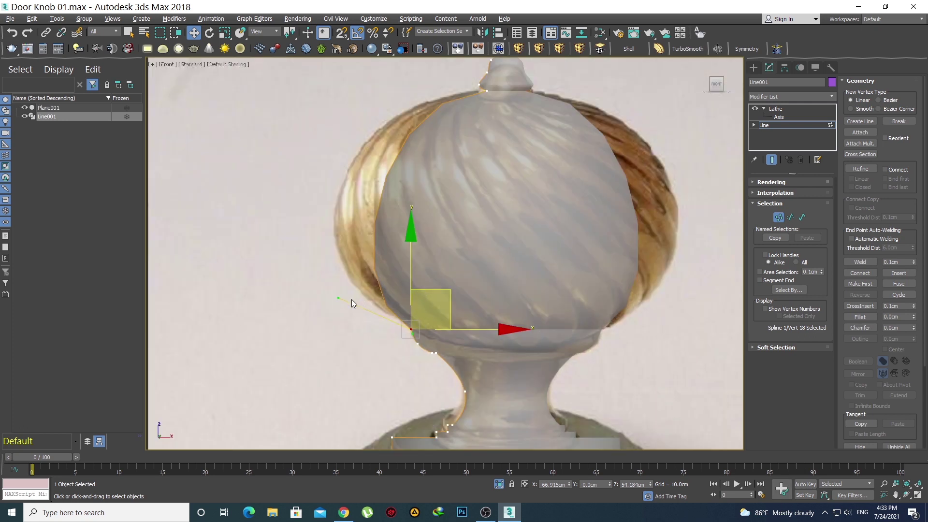
- Extend the outer tangent handles of the ball's base and top vertices to match the reference outline, then turn off see-through display
left_click_drag(338, 298, 269, 268)
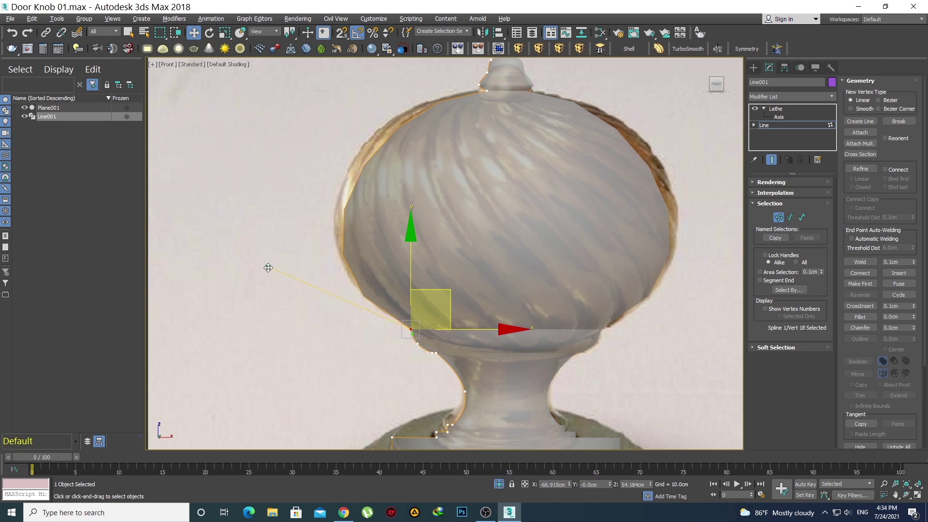
left_click(486, 91)
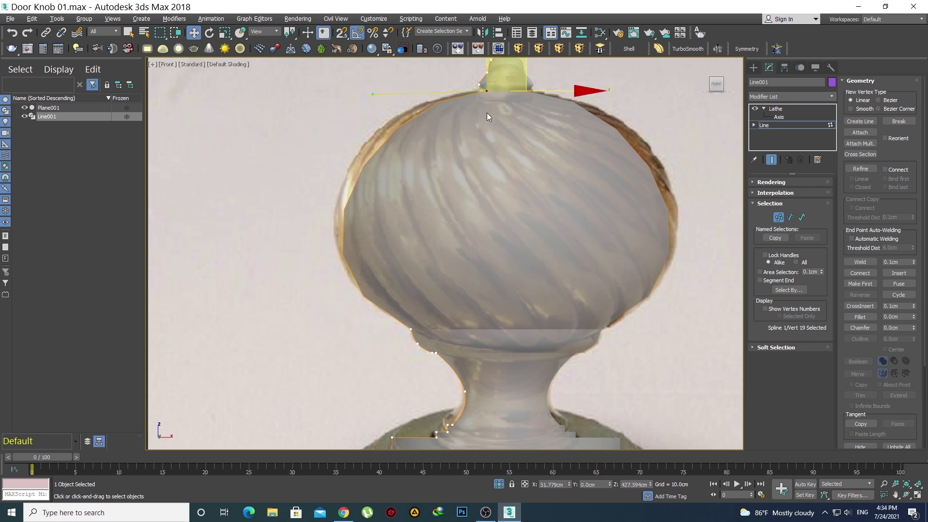
left_click_drag(373, 96, 348, 78)
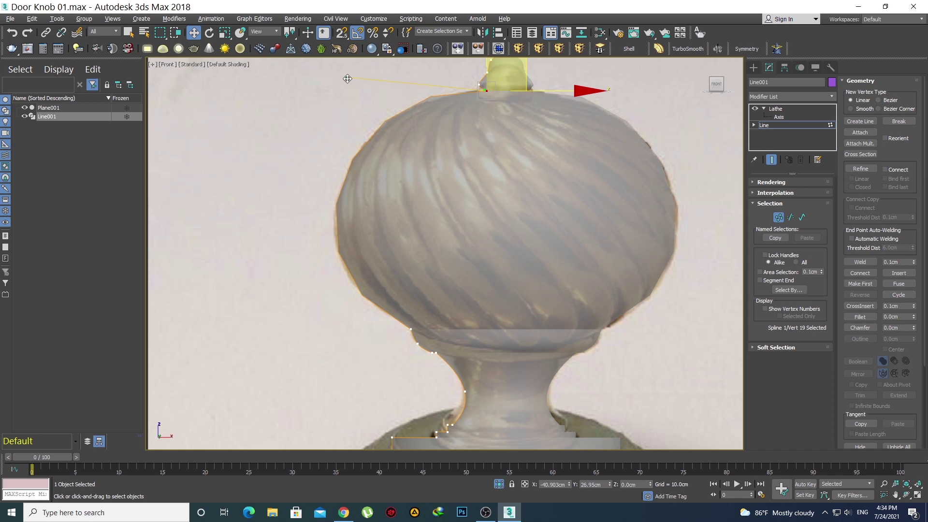
scroll(451, 225, "down", 2)
key("alt+x")
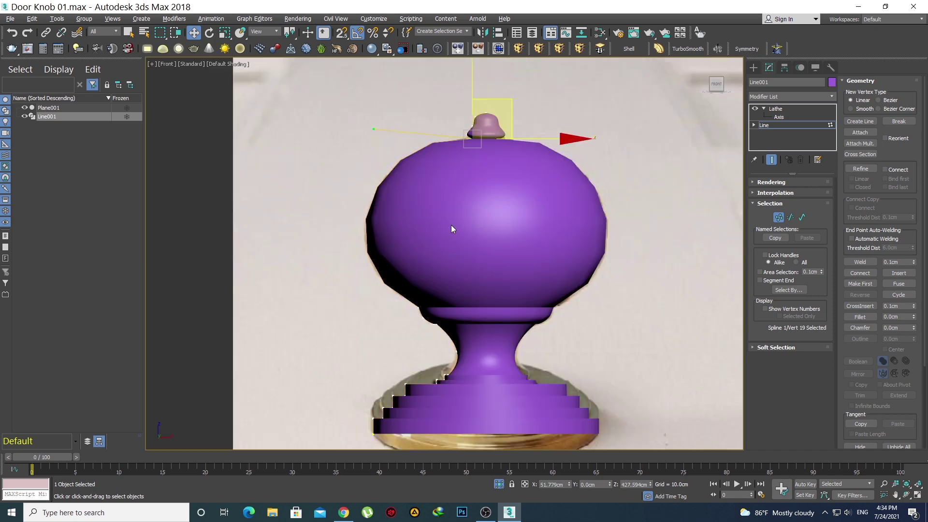
- Show edged faces and examine the knob's mesh around the finial, ball, neck and stepped base
middle_click_drag(449, 246, 501, 241, "alt")
key("F4")
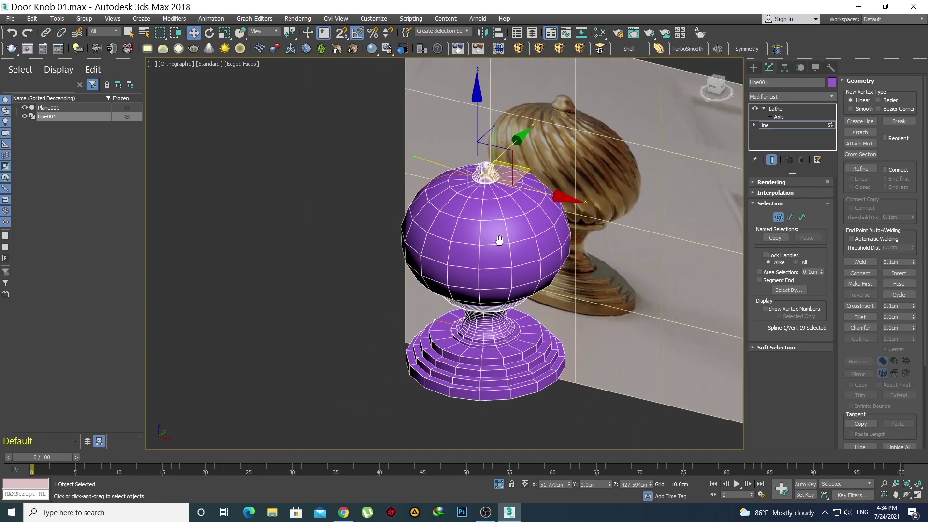
scroll(503, 181, "up", 8)
scroll(503, 181, "down", 8)
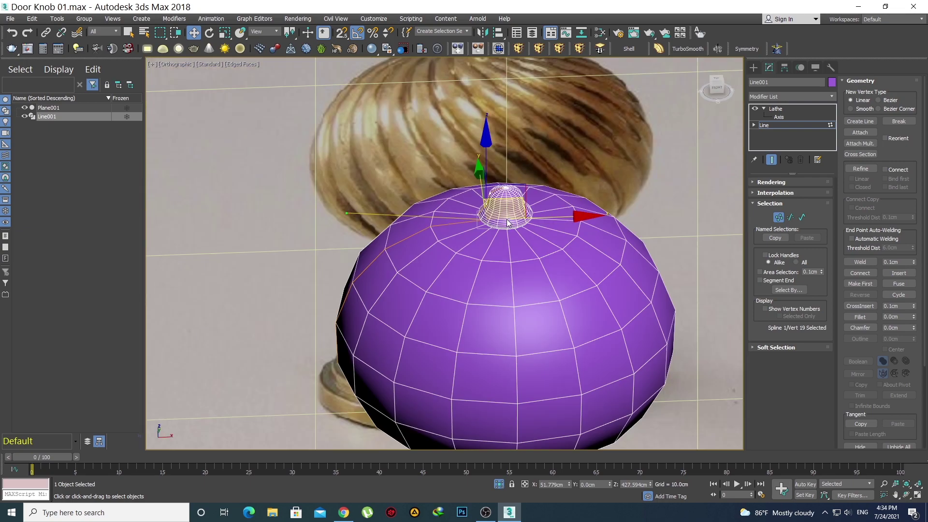
middle_click_drag(503, 182, 524, 257, "alt")
scroll(522, 221, "up", 4)
scroll(521, 218, "up", 3)
scroll(506, 186, "down", 4)
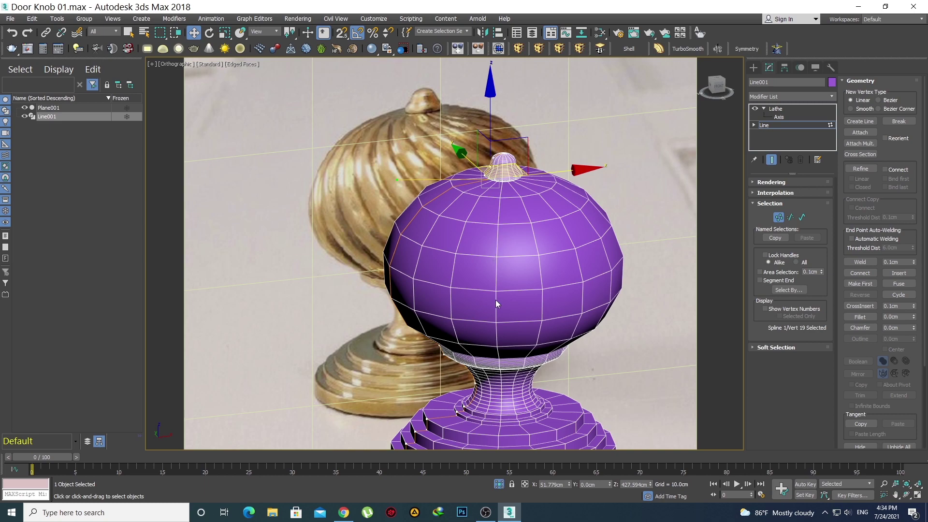
middle_click_drag(497, 303, 477, 223)
middle_click_drag(476, 269, 612, 209, "alt")
- Try collapsing the knob's whole modifier stack and converting it to an Editable Poly
right_click(781, 111)
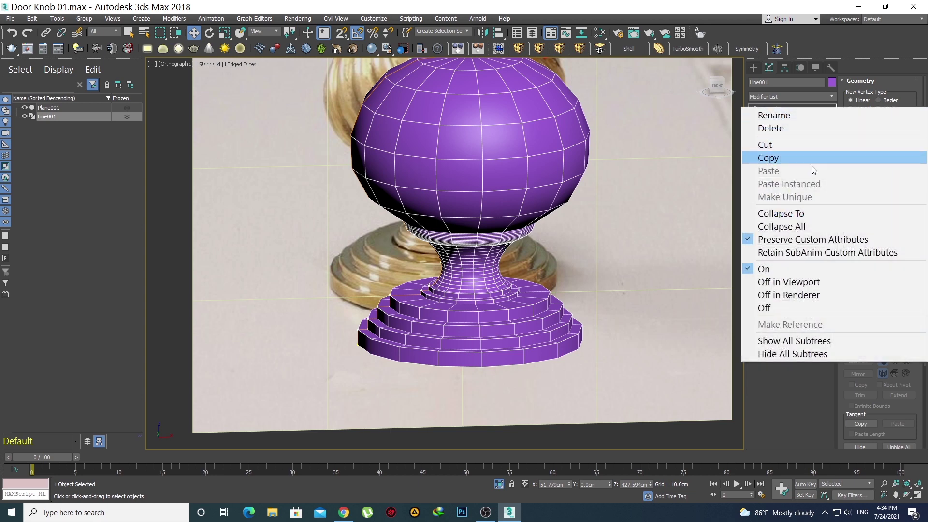
left_click(819, 225)
middle_click_drag(562, 236, 563, 261)
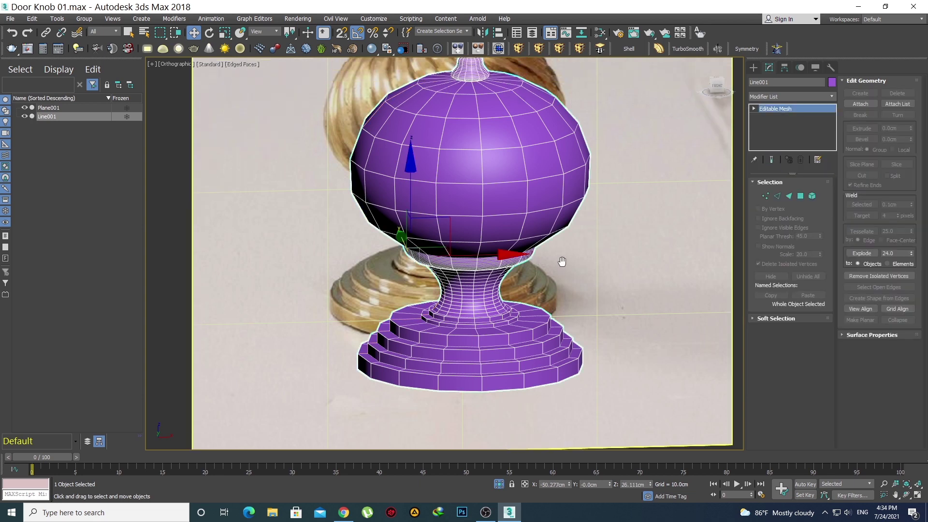
right_click(791, 110)
left_click(811, 199)
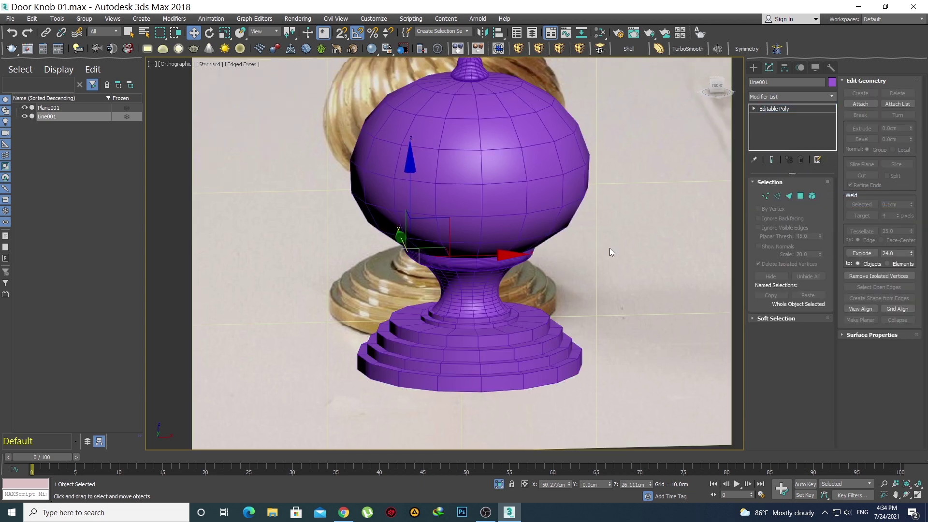
middle_click_drag(610, 248, 481, 298, "alt")
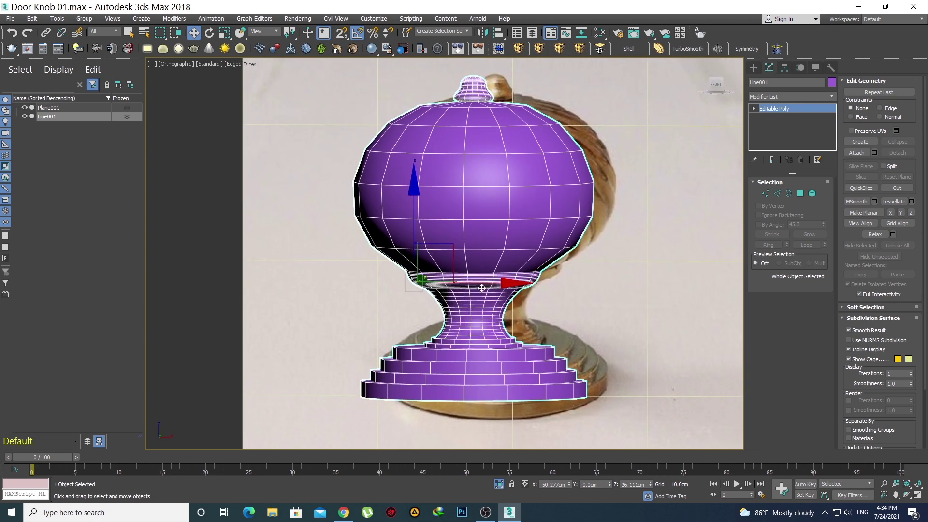
- Undo the Editable Poly conversion and the modifier stack collapse
key("ctrl+z")
middle_click_drag(484, 245, 538, 247, "alt")
key("ctrl+z")
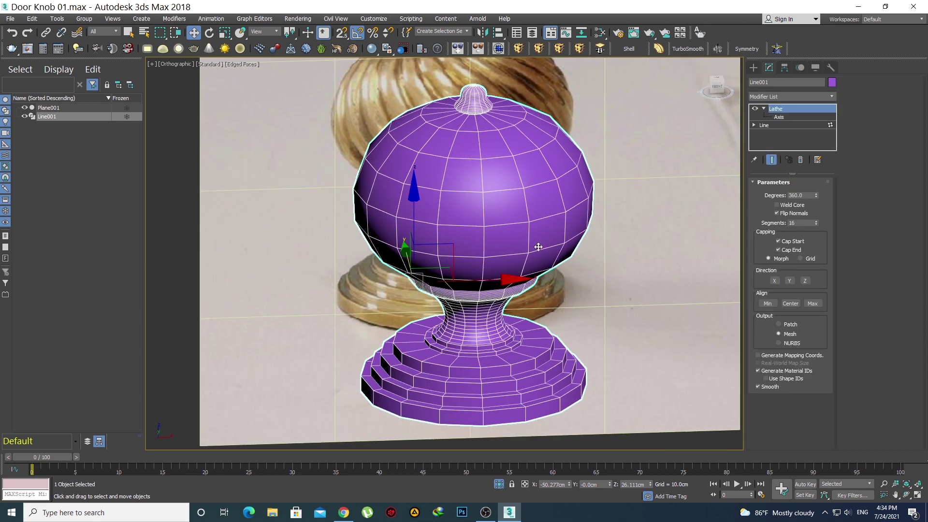
- Set the interpolation steps of the base line under the Lathe to 5
left_click(772, 124)
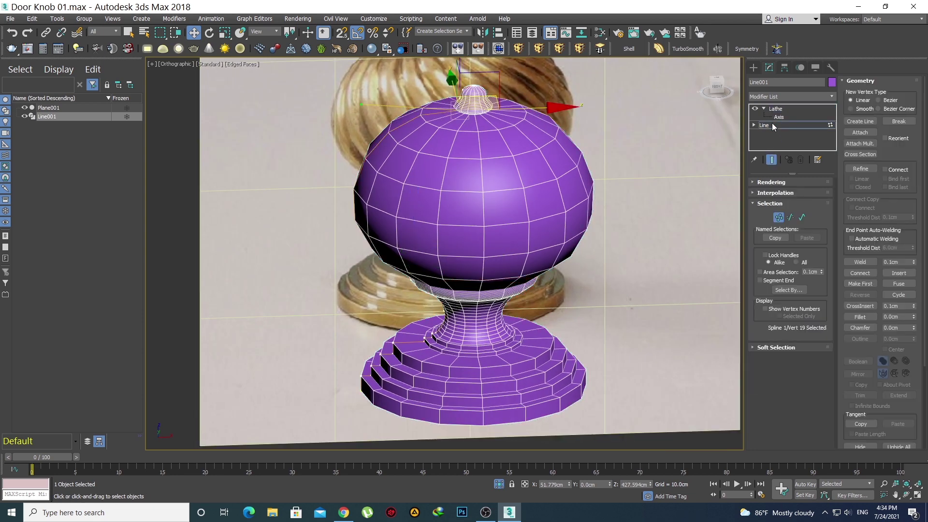
middle_click_drag(579, 329, 578, 267)
left_click(779, 192)
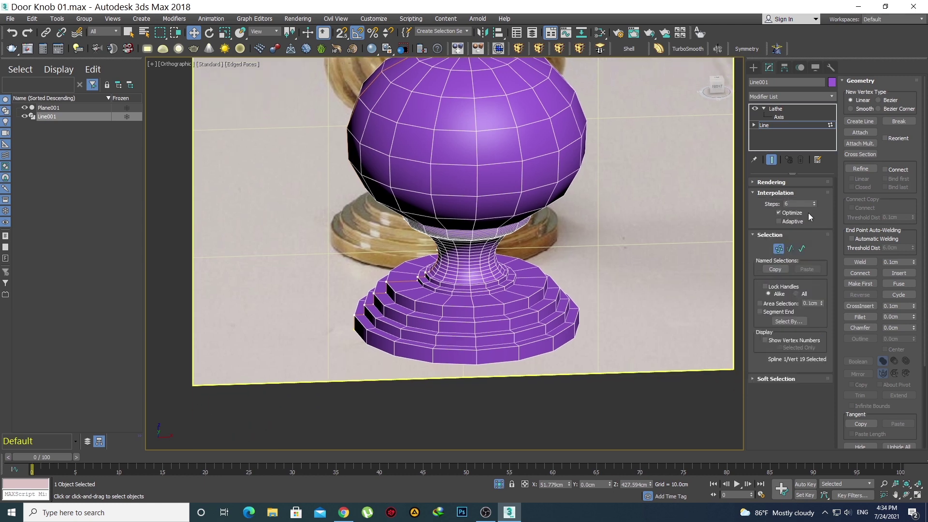
left_click(814, 205)
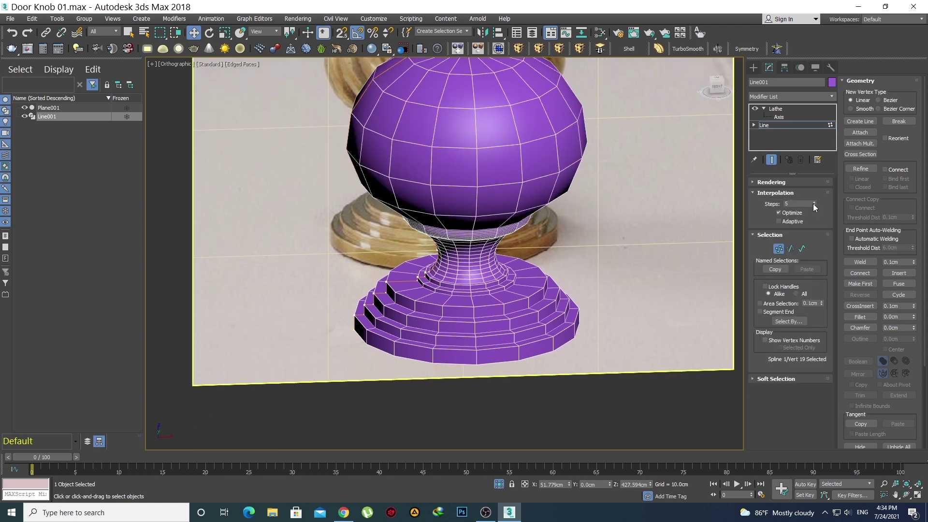
- Try the base line's interpolation steps at values down to 0, and set them to 6
left_click(814, 201)
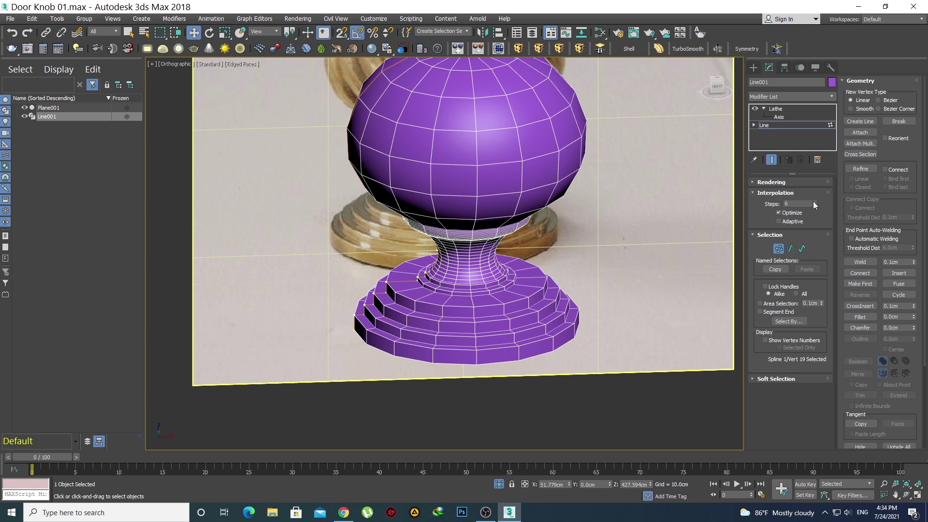
scroll(552, 262, "up", 4)
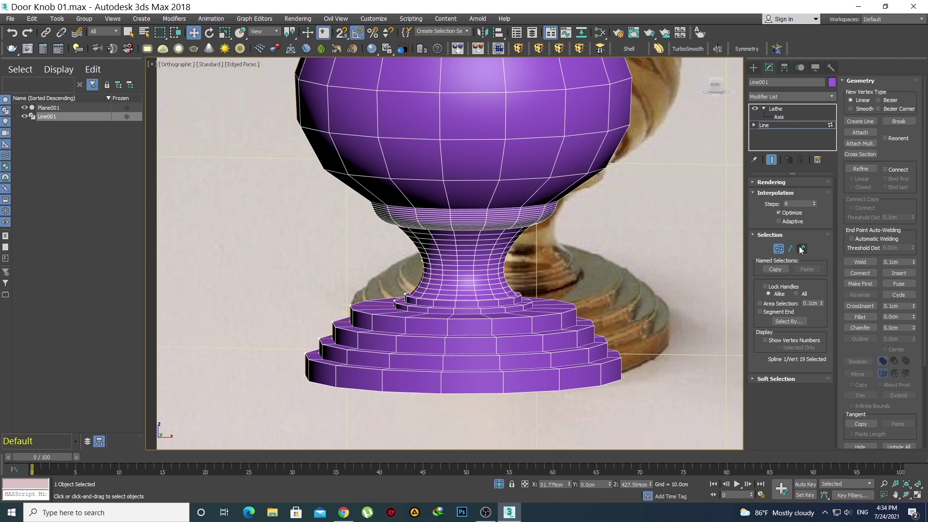
left_click(814, 206)
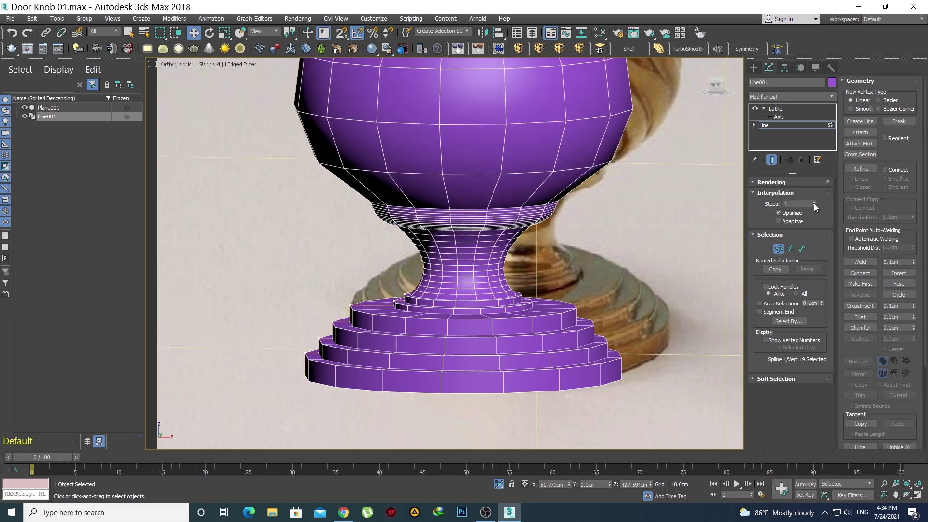
left_click(814, 205)
left_click(815, 205)
left_click(815, 206)
left_click(814, 205)
left_click(814, 205)
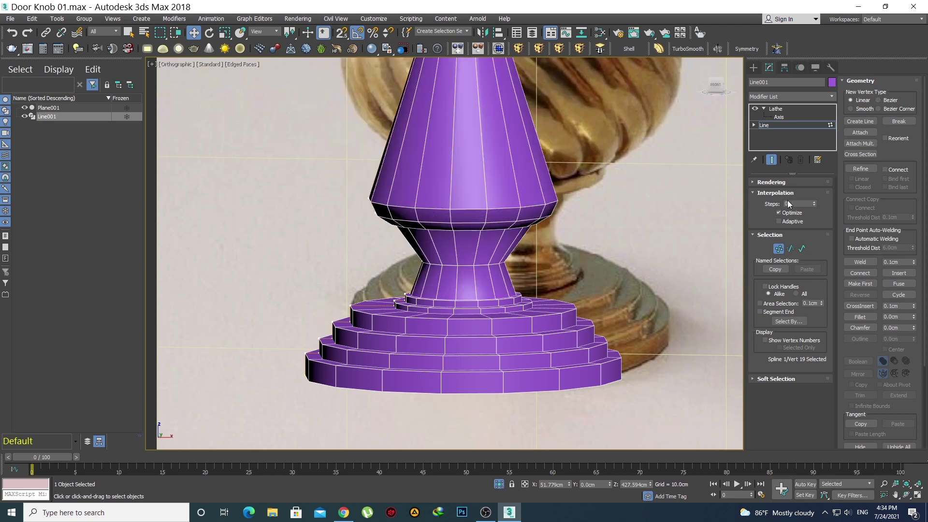
double_click(801, 202)
type("6")
key("Return")
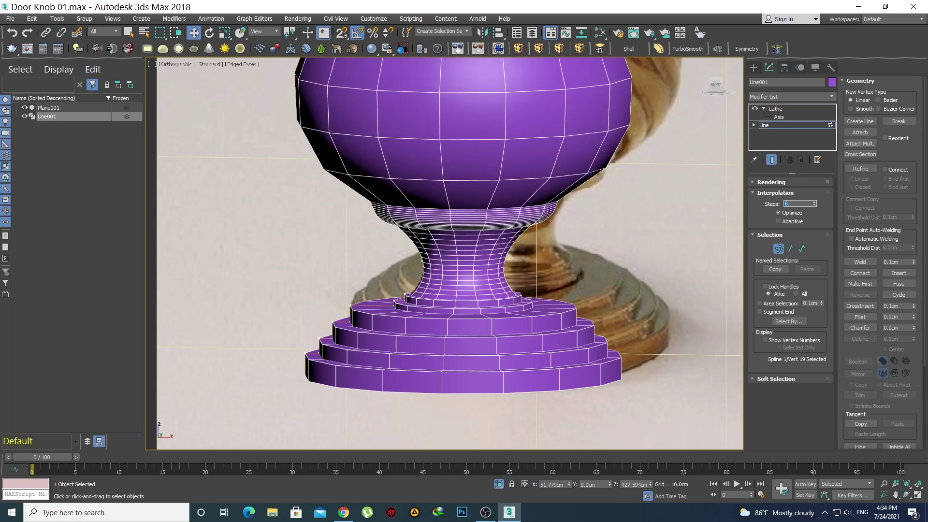
- Collapse the knob's whole modifier stack to a mesh and convert it to an Editable Poly
scroll(492, 238, "down", 5)
middle_click_drag(485, 116, 488, 252)
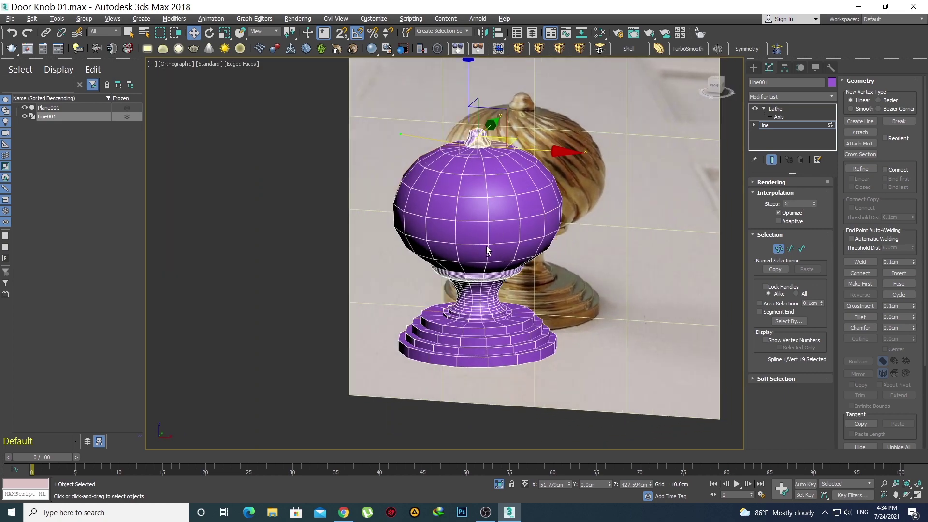
scroll(488, 251, "up", 3)
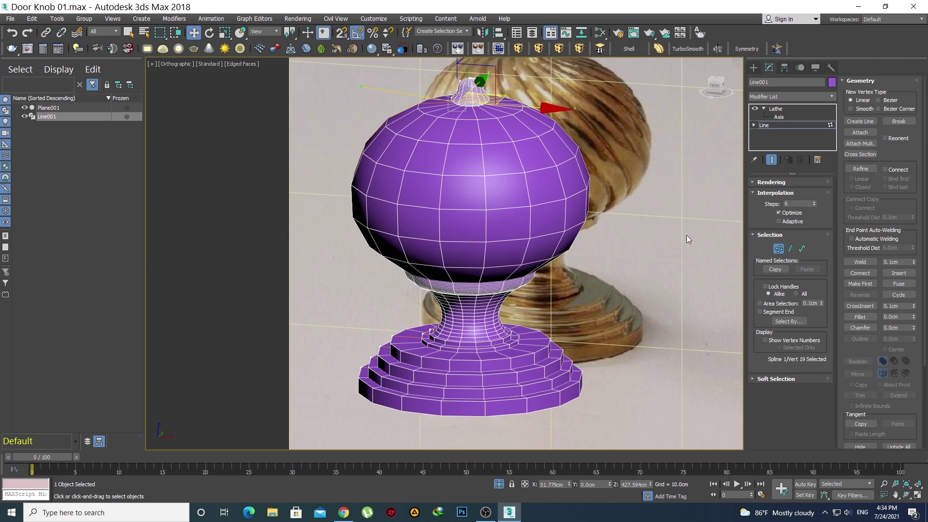
scroll(484, 314, "up", 3)
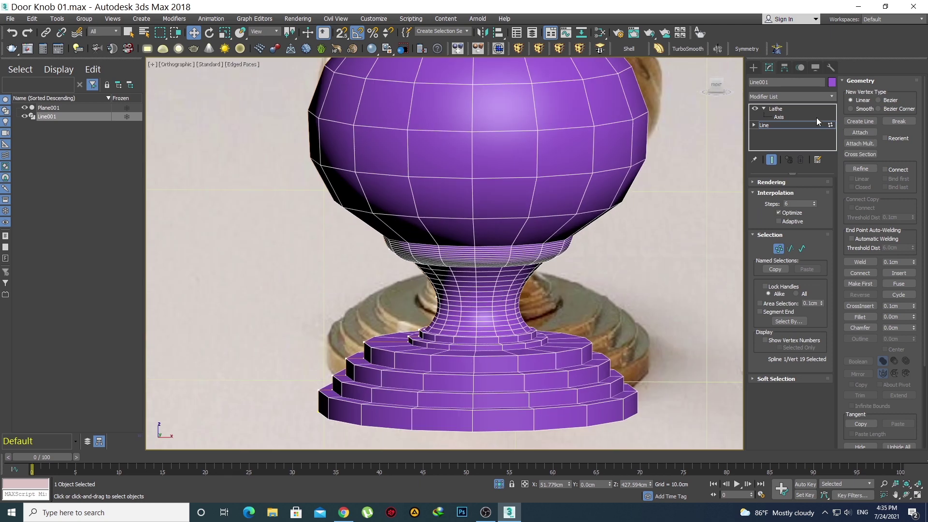
right_click(792, 109)
left_click(806, 227)
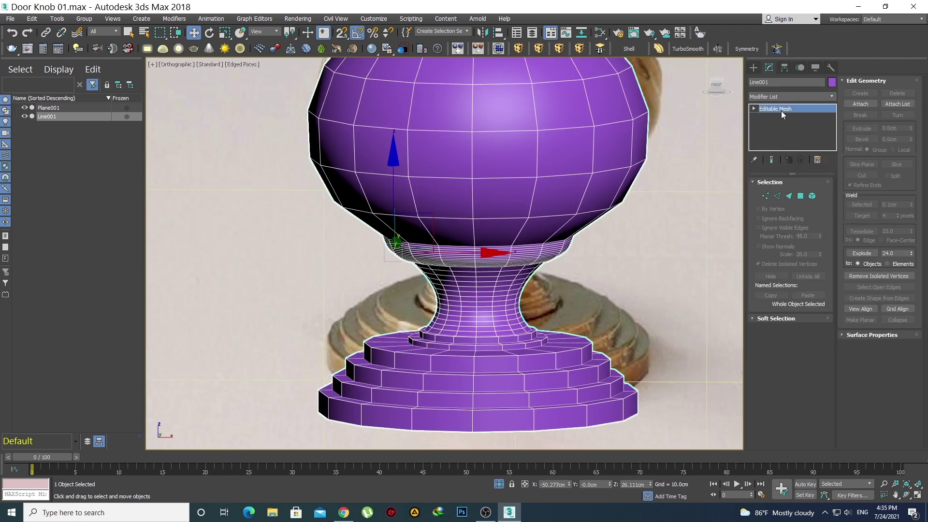
right_click(781, 111)
left_click(821, 200)
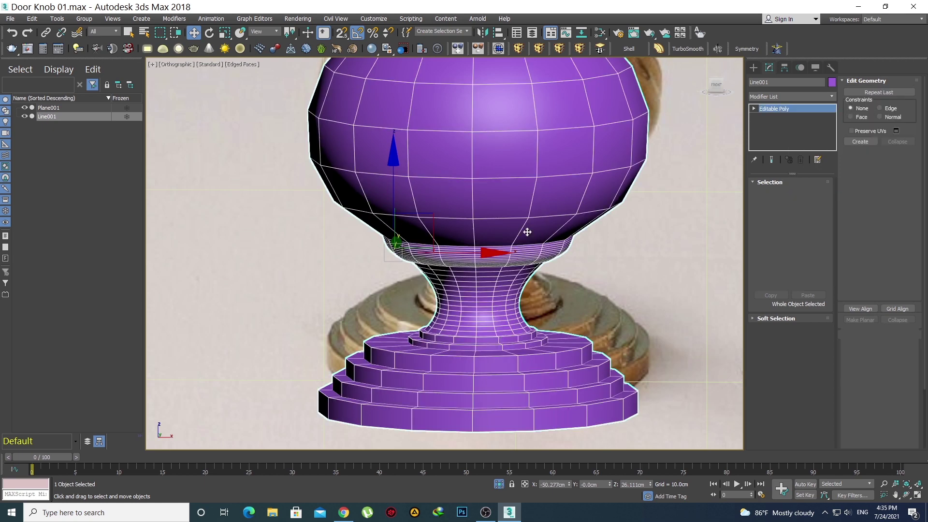
- Select all polygons of the knob's ball in the front view, including the ring below the finial, and detach them as a separate object
key("f")
key("q")
key("z")
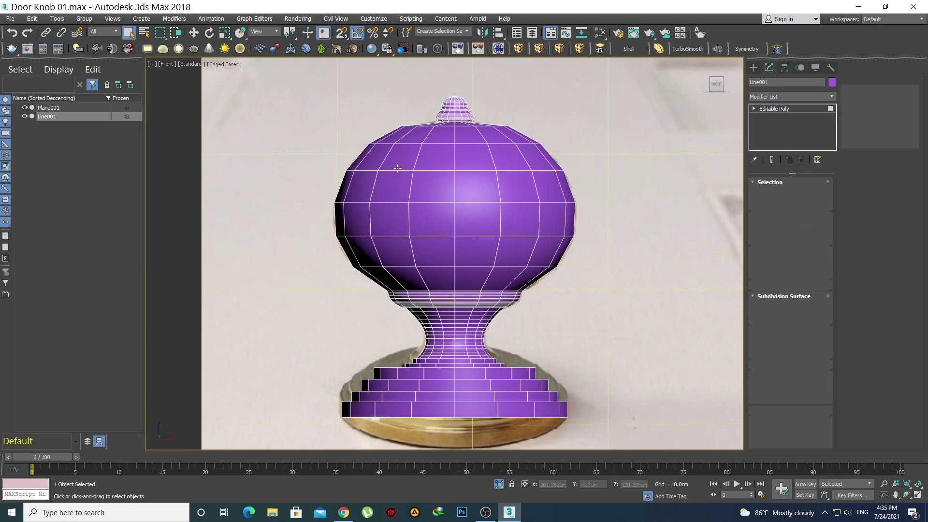
left_click_drag(608, 247, 627, 279)
scroll(441, 176, "up", 5)
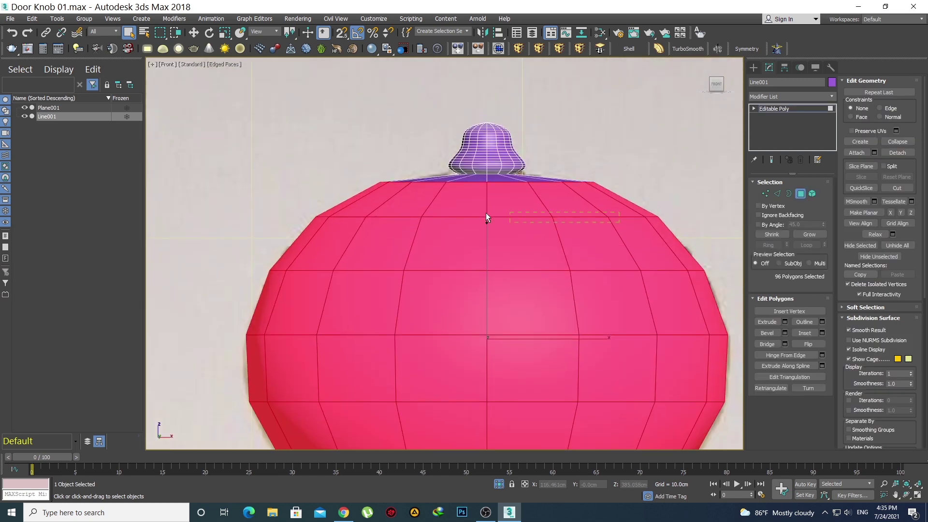
left_click_drag(354, 181, 352, 180, "ctrl")
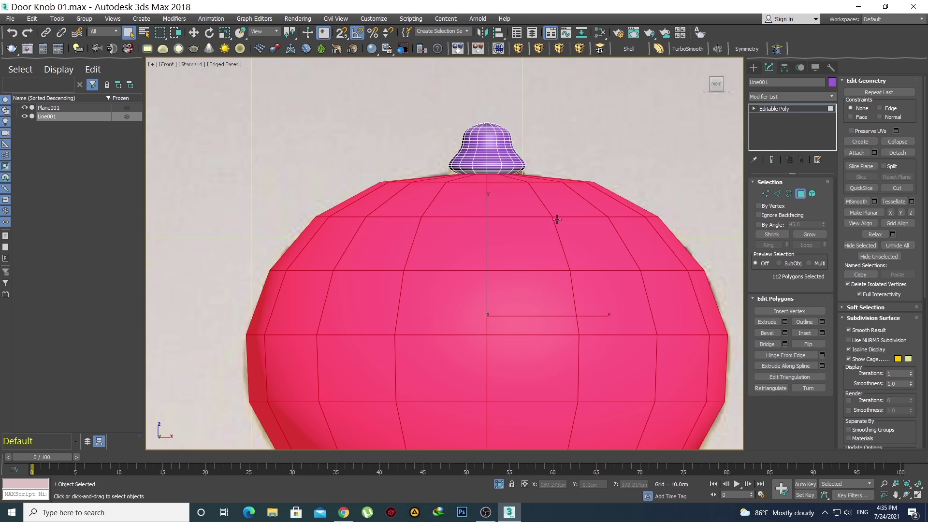
scroll(522, 209, "down", 5)
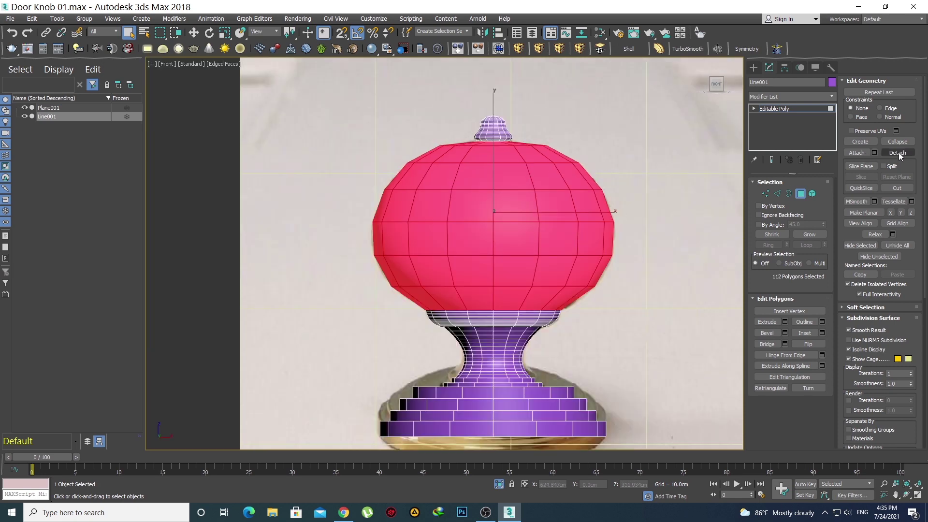
scroll(561, 310, "up", 5)
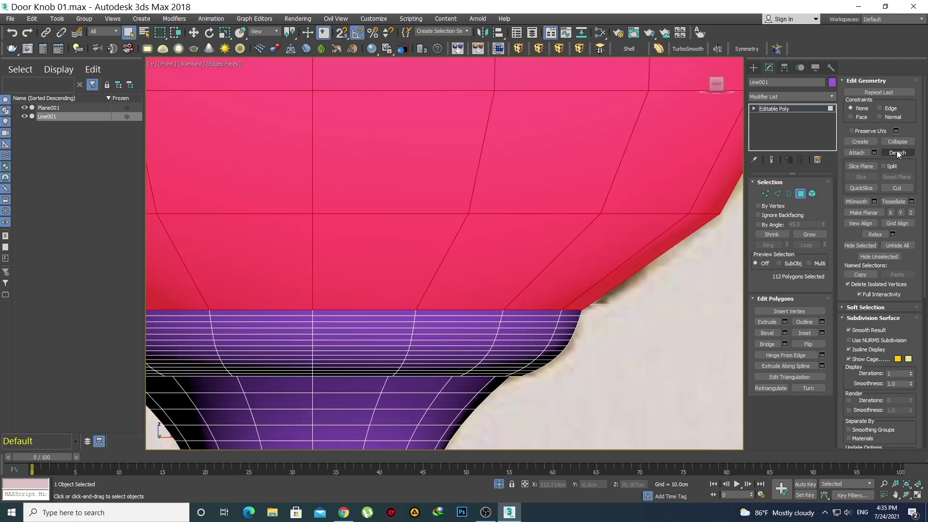
left_click(897, 153)
left_click(496, 255)
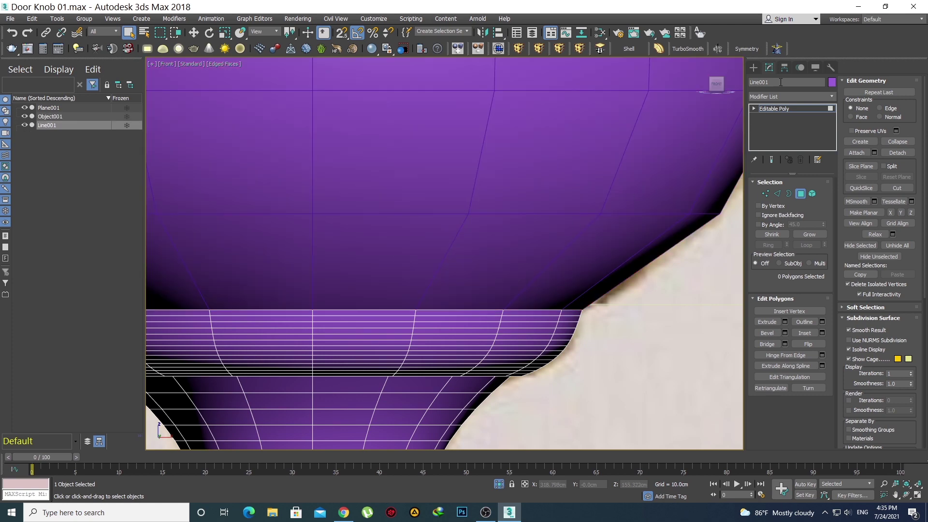
- Leave the base object's polygon editing and select the detached ball in a perspective view with edged faces shown
left_click(754, 67)
scroll(482, 272, "down", 8)
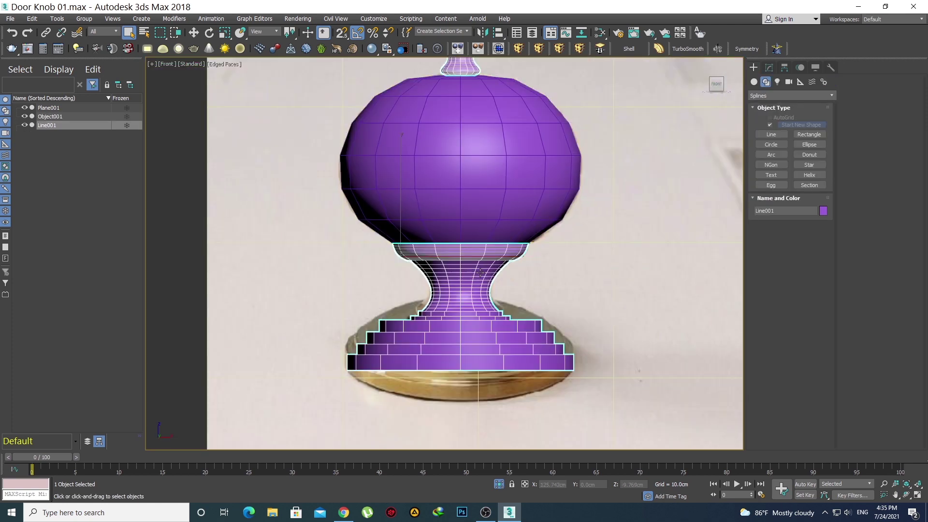
middle_click_drag(470, 272, 475, 229)
key("p")
scroll(473, 229, "down", 4)
left_click(470, 206)
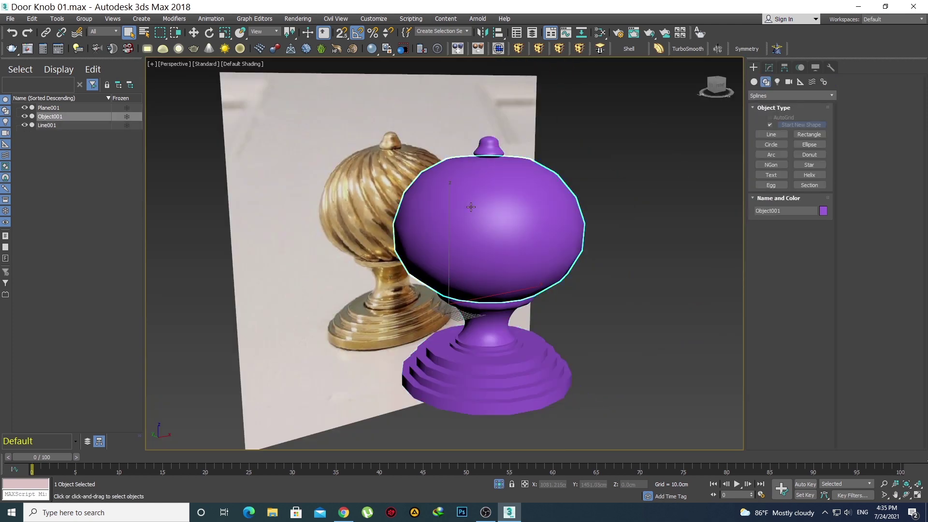
scroll(471, 207, "up", 5)
key("F4")
mouse_move(524, 186)
middle_mouse_down()
mouse_move(523, 198)
mouse_move(564, 183)
mouse_move(607, 193)
mouse_move(493, 240)
mouse_move(562, 220)
middle_mouse_up()
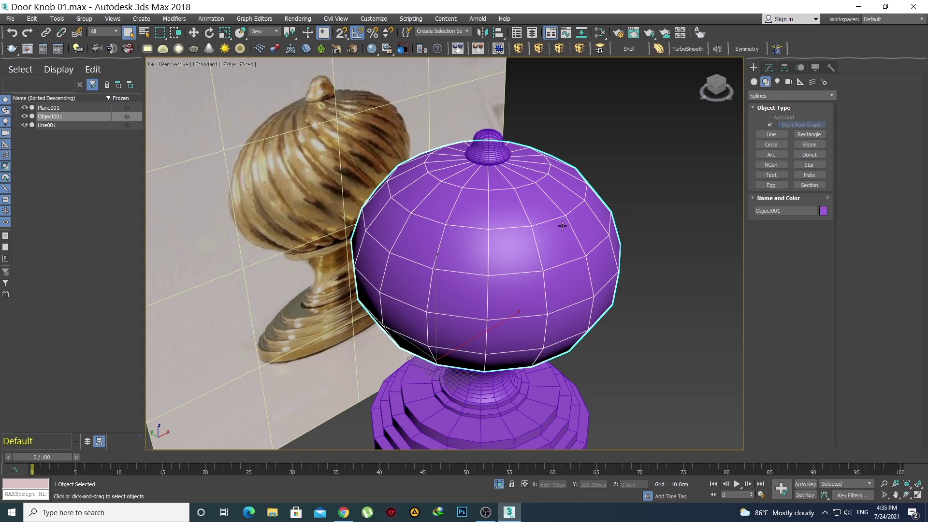
middle_click_drag(501, 260, 507, 260)
- Select every second vertical edge loop around the detached ball
key("2")
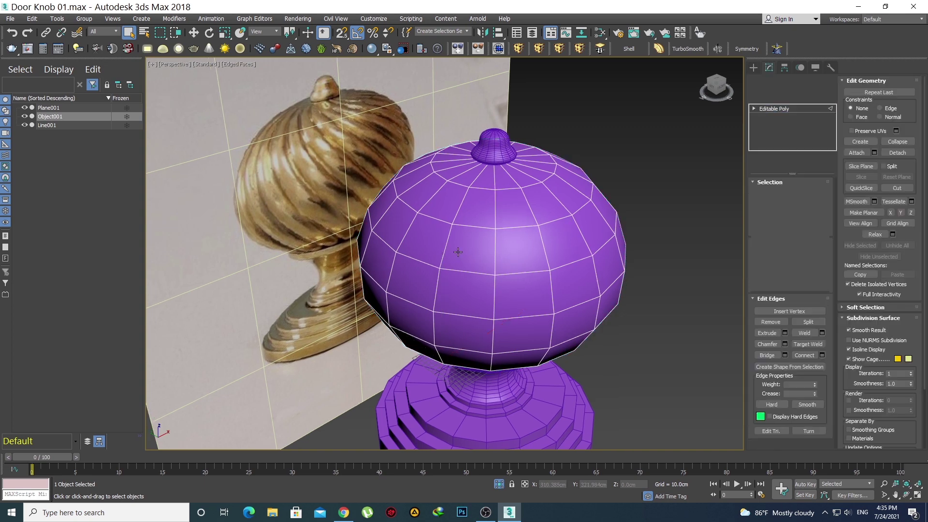
left_click(448, 246)
double_click(448, 246)
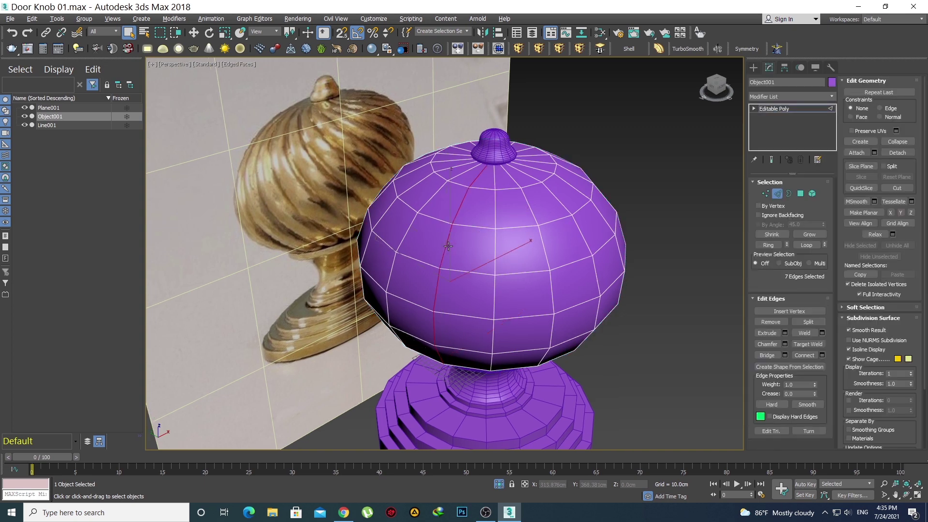
middle_click_drag(477, 254, 532, 274, "alt")
left_click(527, 272, "ctrl")
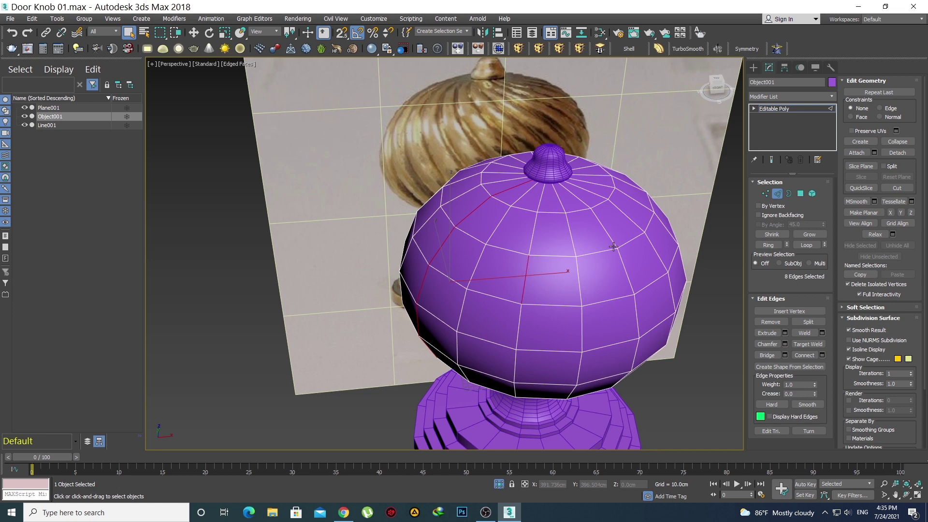
middle_click_drag(622, 261, 522, 326, "alt")
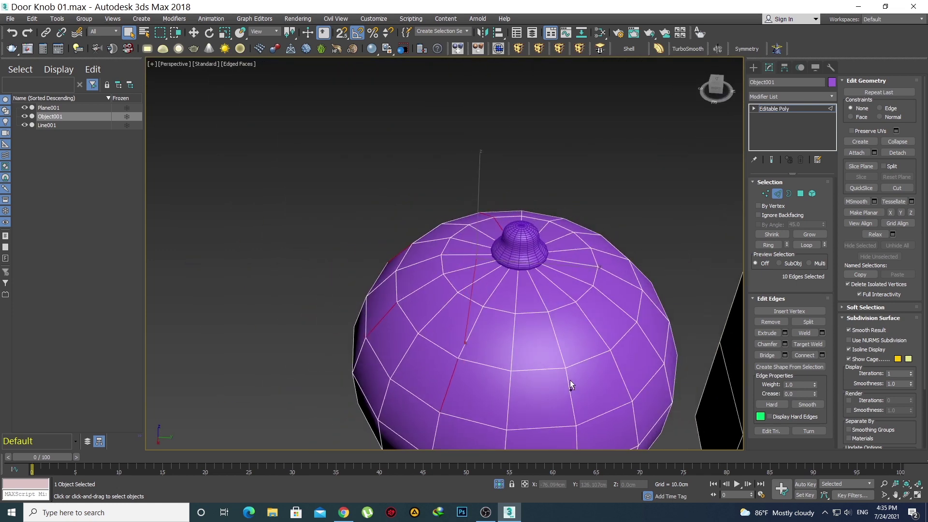
middle_click_drag(653, 345, 575, 390, "alt")
left_click(592, 427, "ctrl")
middle_click_drag(592, 427, 514, 324, "alt")
left_click(514, 360, "ctrl")
middle_click_drag(515, 361, 506, 271, "alt")
key("alt+l")
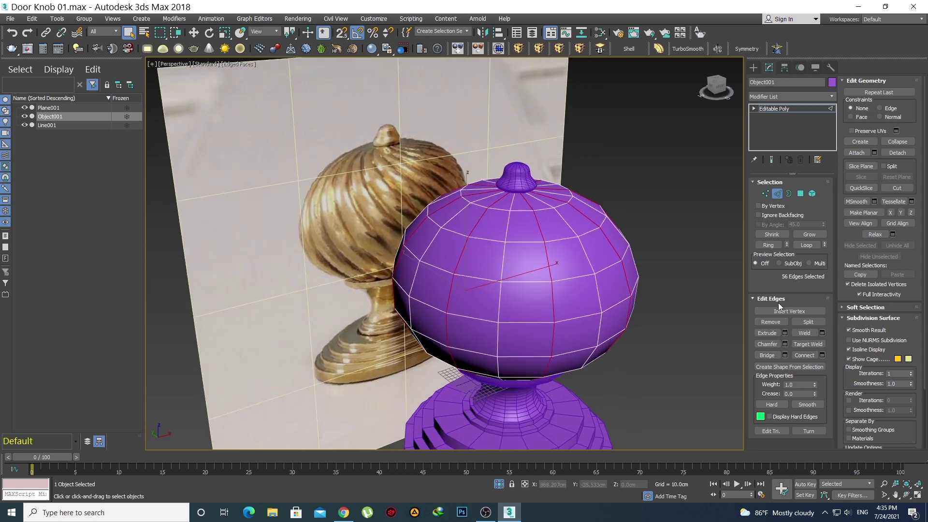
- Try extruding the alternate vertical edge loops with a height of 10 cm and a width of about 28.36 cm
left_click(785, 334)
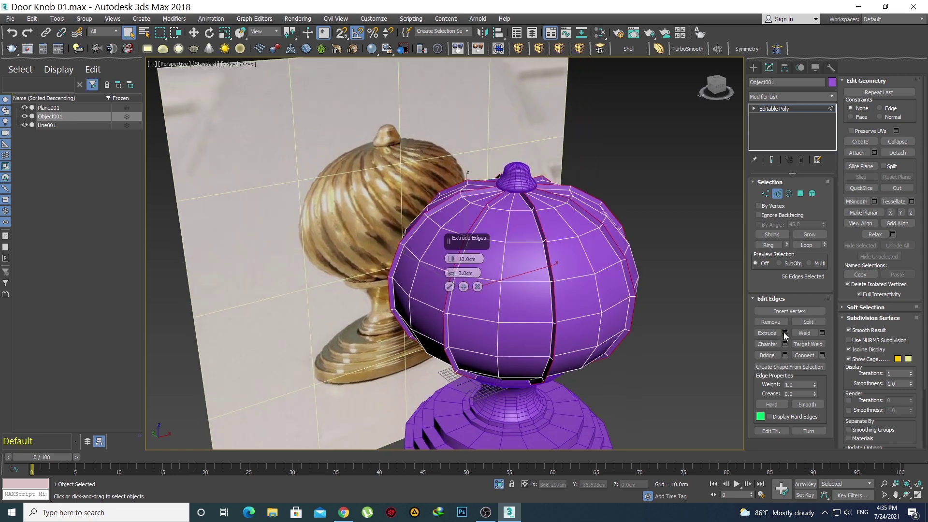
middle_click_drag(576, 239, 571, 266, "alt")
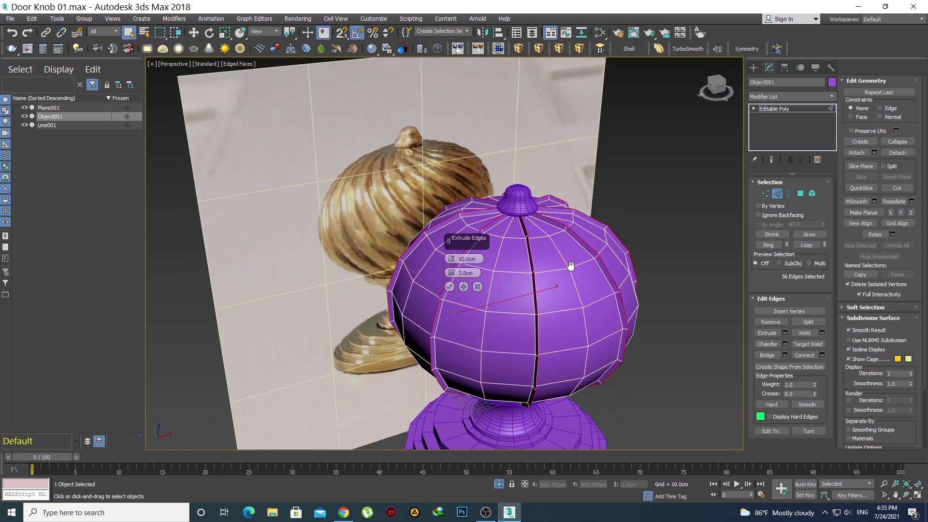
left_click(477, 287)
left_click(785, 334)
left_click_drag(451, 273, 431, 178)
left_click(478, 287)
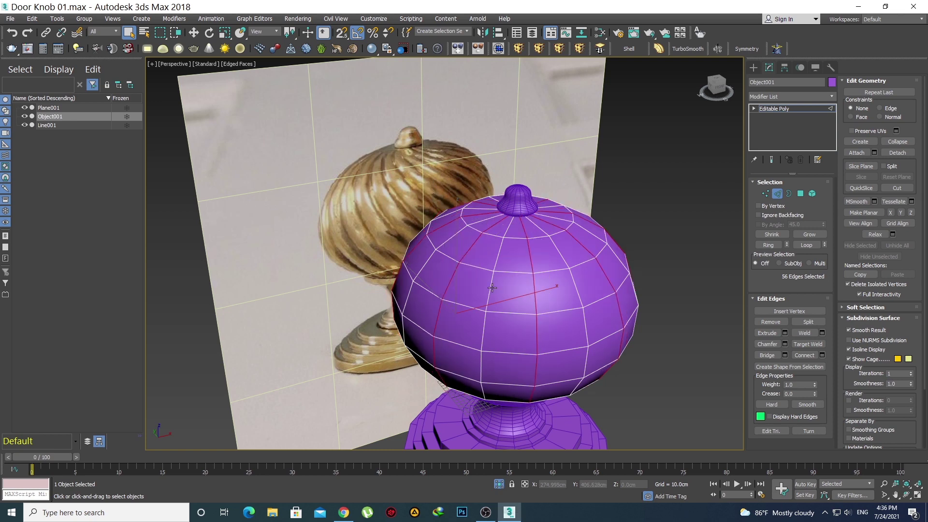
- Select all vertical edge loops around the ball and apply Extrude Edges with a width of 30 cm
left_click(491, 286)
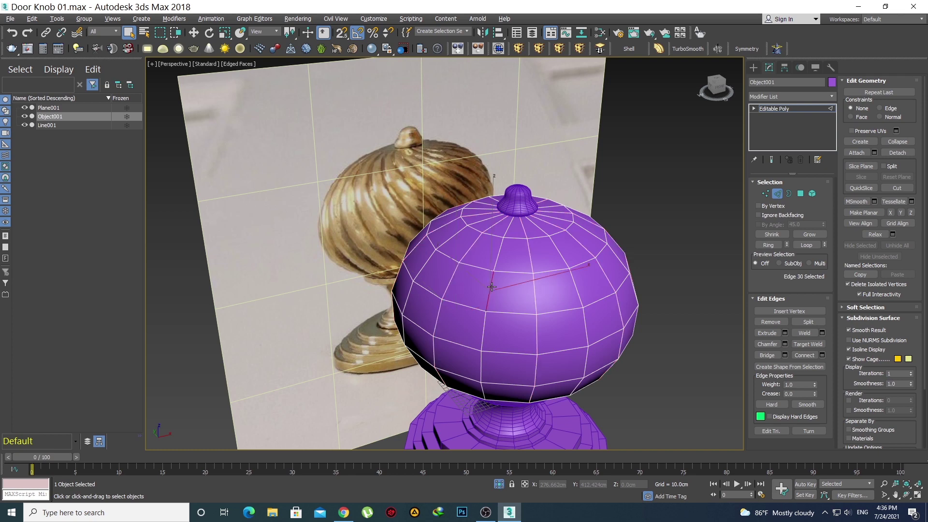
key("alt+r")
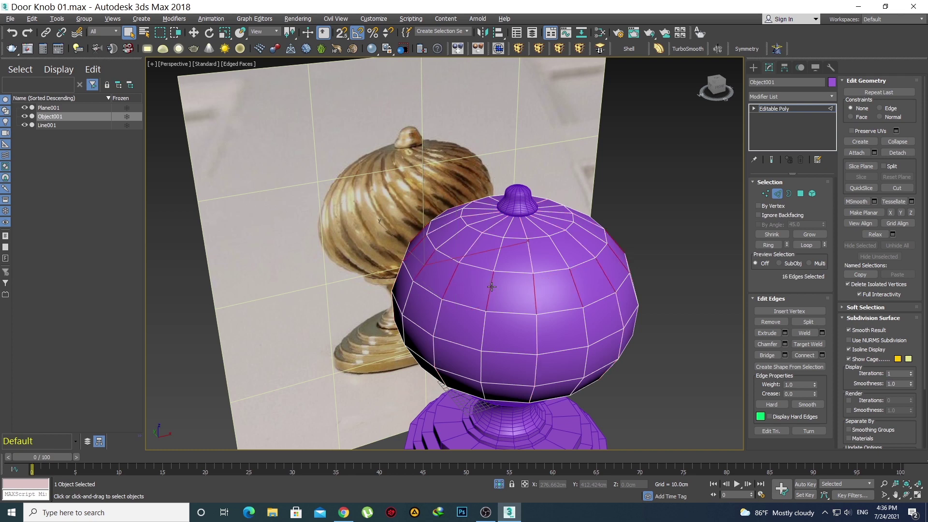
key("alt+l")
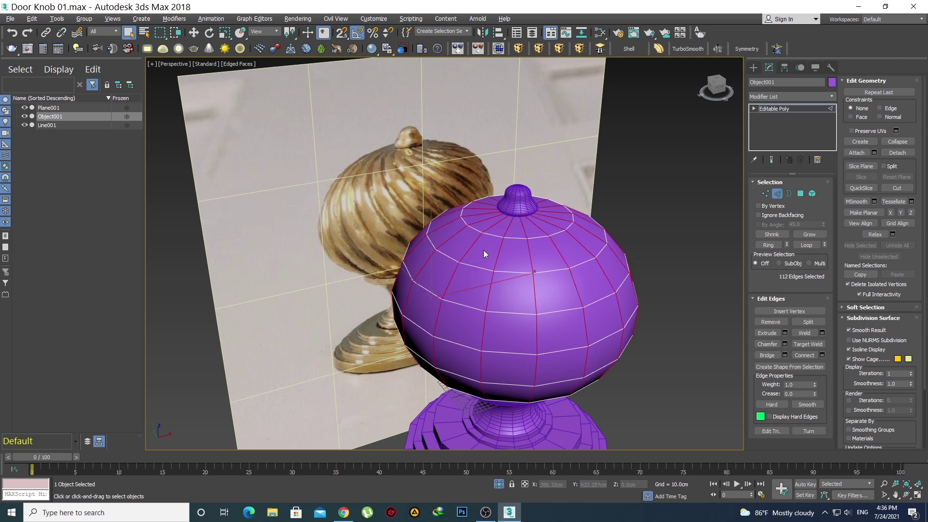
left_click(784, 333)
middle_click_drag(557, 324, 564, 327)
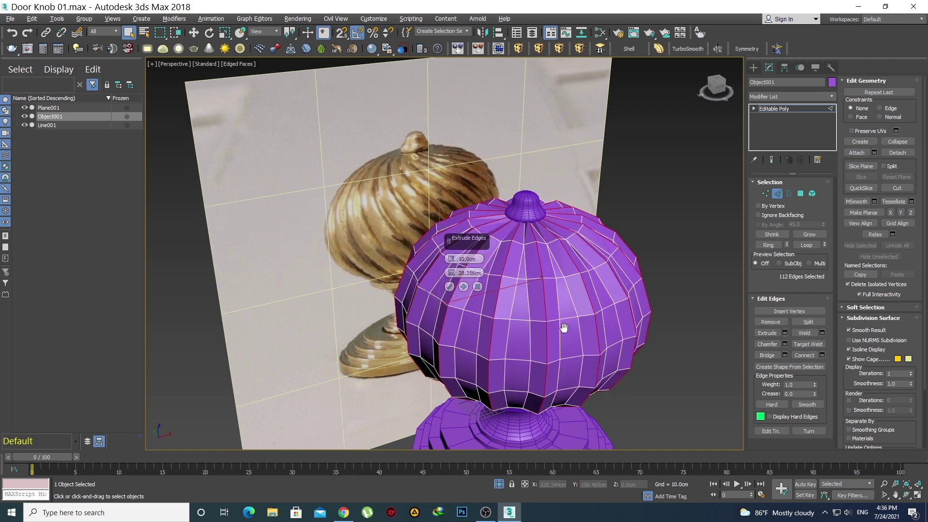
scroll(564, 328, "up", 3)
right_click(452, 274)
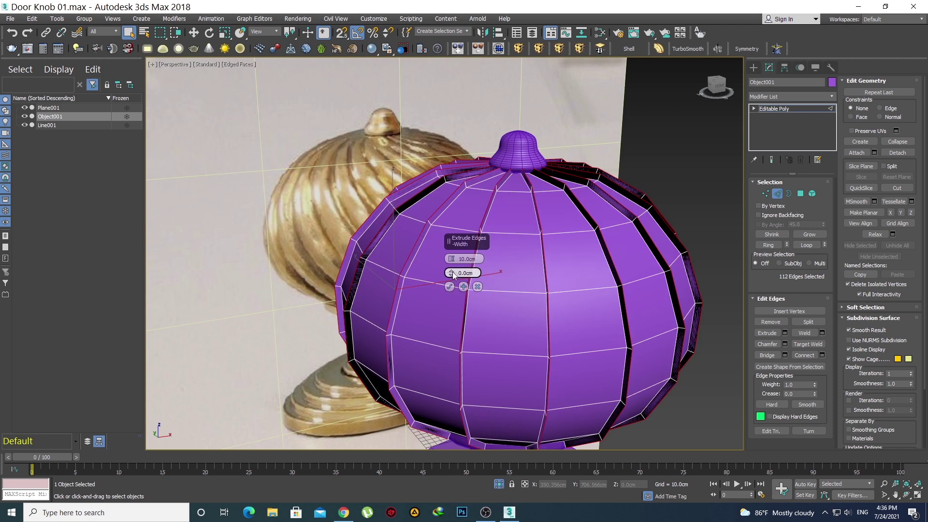
left_click_drag(453, 274, 414, 166)
middle_click_drag(415, 166, 411, 277, "alt")
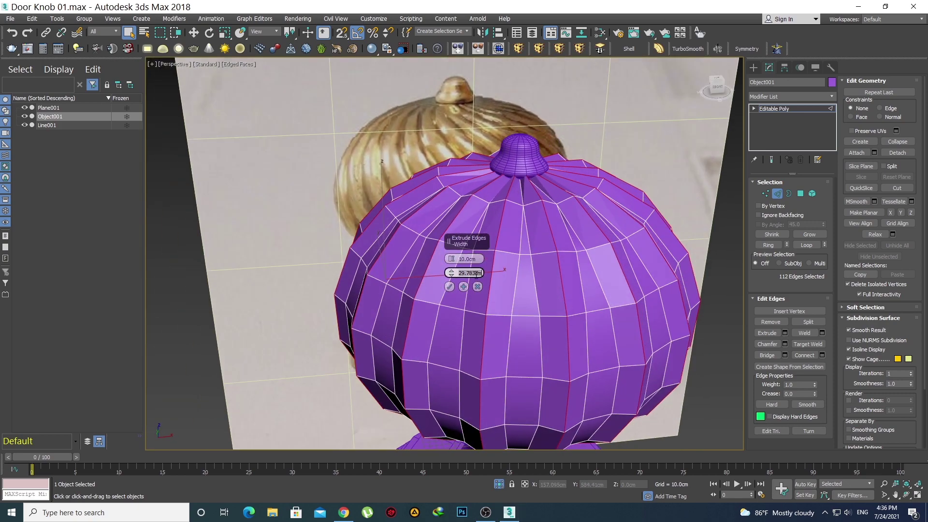
type("3200")
key("Return")
middle_click_drag(541, 247, 575, 198, "alt")
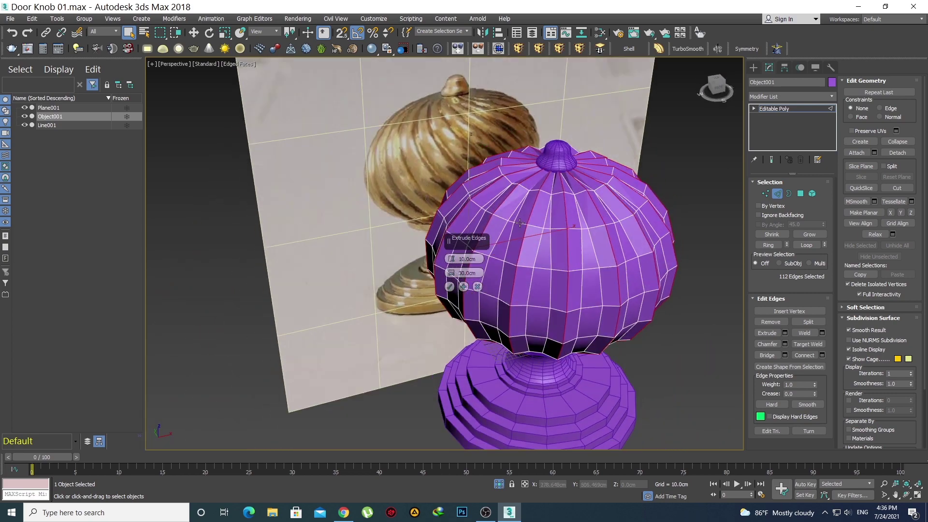
- Adjust the Extrude Edges height for the ball's vertical edge loops and apply the extrusion
scroll(505, 263, "up", 3)
left_click_drag(452, 261, 449, 258)
right_click(449, 259)
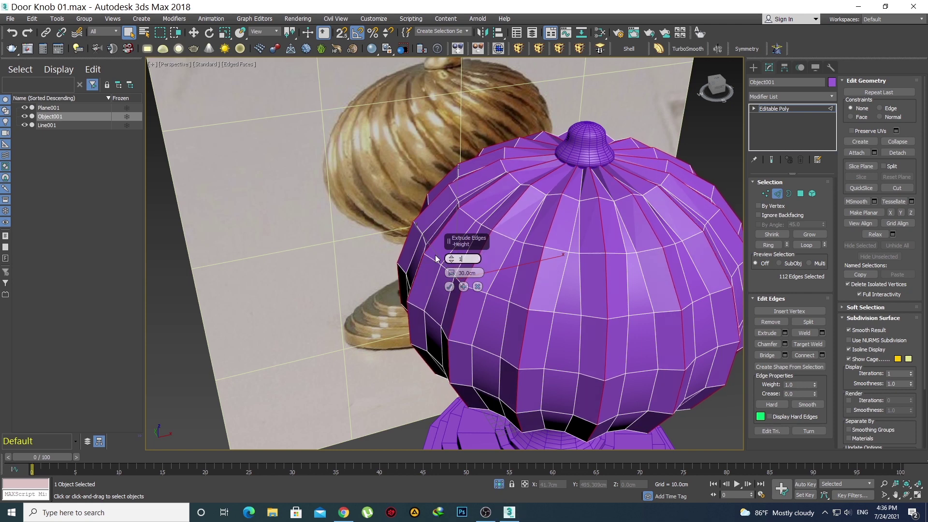
left_click(449, 286)
scroll(556, 257, "down", 5)
middle_click_drag(556, 261, 629, 275, "alt")
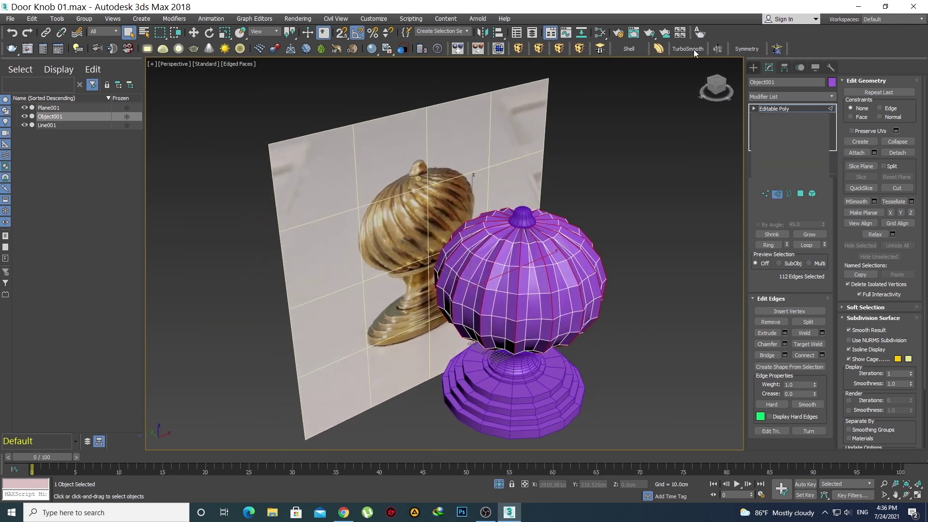
- Try TurboSmooth on the ridged ball with edged faces hidden, and delete the modifier
left_click(693, 48)
scroll(521, 296, "up", 5)
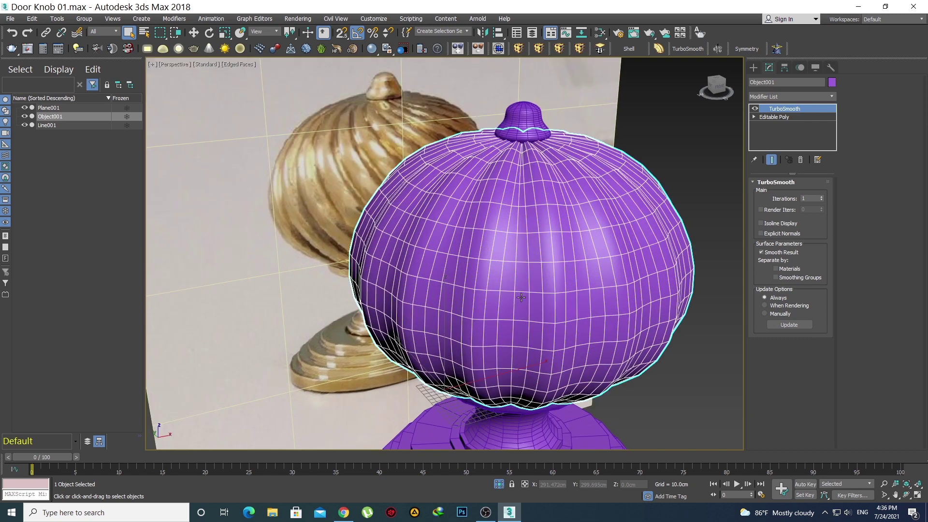
key("F4")
mouse_move(521, 297)
middle_mouse_down("alt")
mouse_move(536, 260)
mouse_move(570, 256)
mouse_move(551, 265)
middle_mouse_up("alt")
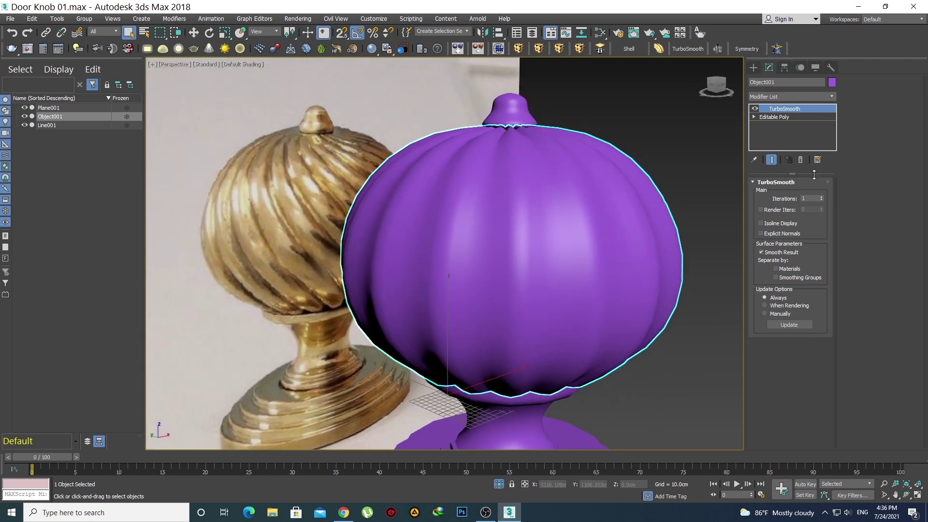
left_click(792, 117)
right_click(794, 108)
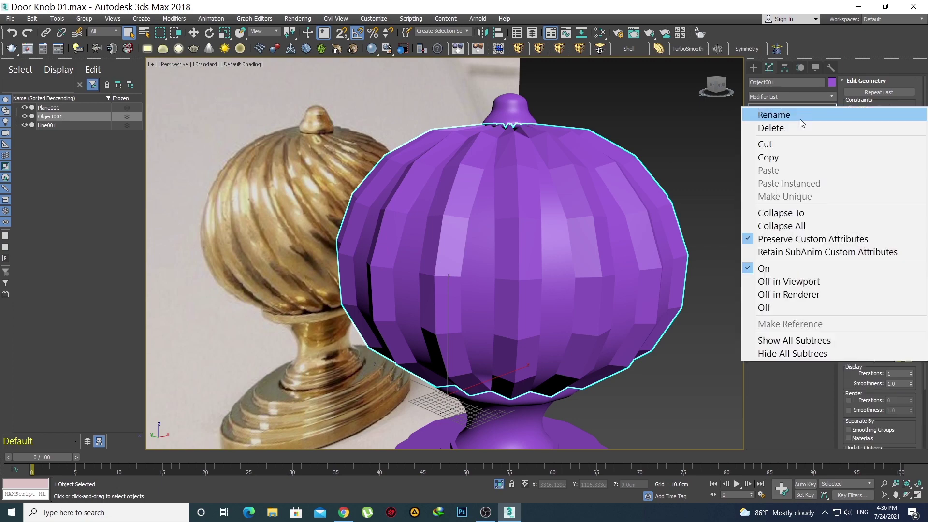
left_click(798, 126)
- Show edged faces again and try chamfering two neighbouring vertical edge loops on the ball's front
mouse_move(549, 244)
middle_mouse_down()
mouse_move(528, 245)
mouse_move(513, 278)
mouse_move(523, 291)
middle_mouse_up()
key("F4")
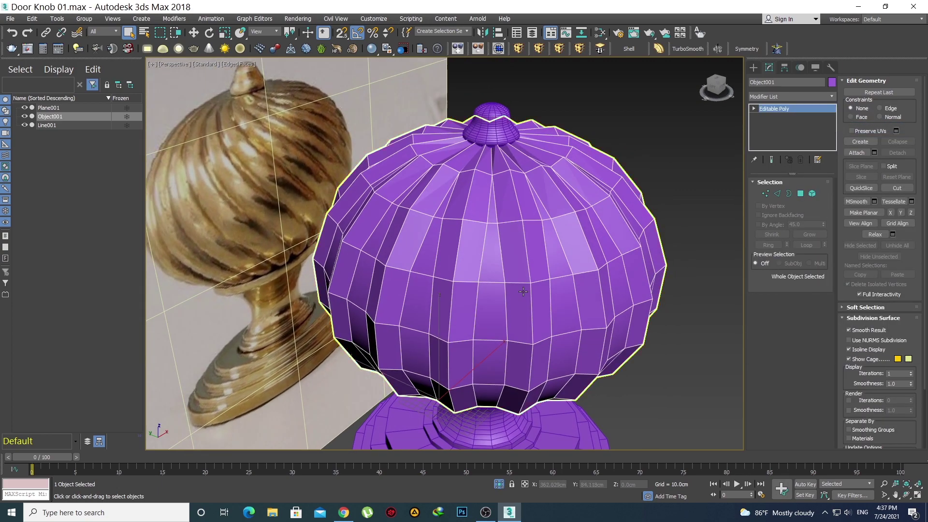
key("2")
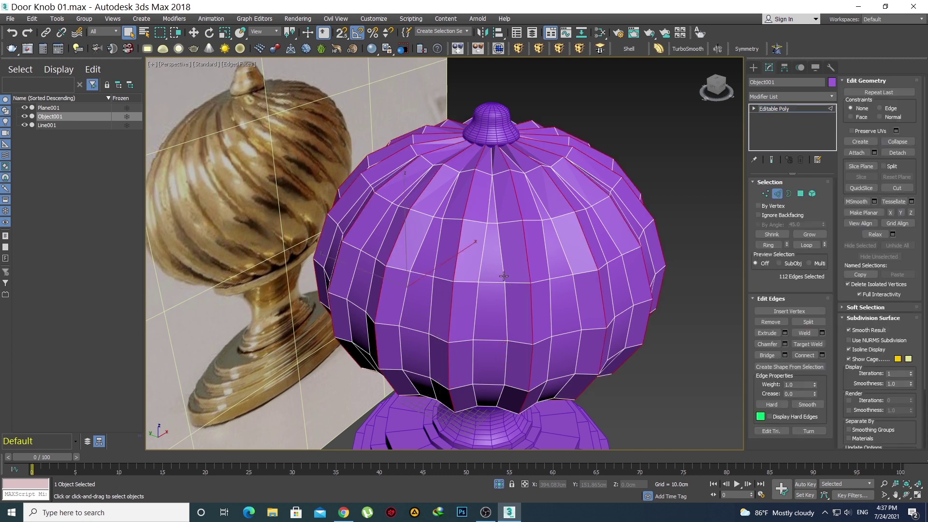
left_click(504, 276)
double_click(504, 276)
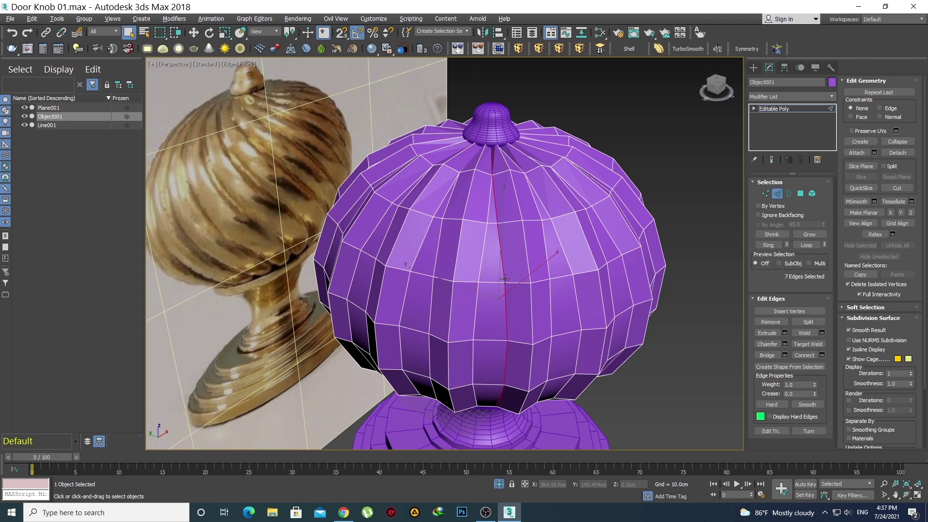
double_click(489, 214, "ctrl")
left_click(765, 344, "shift")
left_click(449, 342)
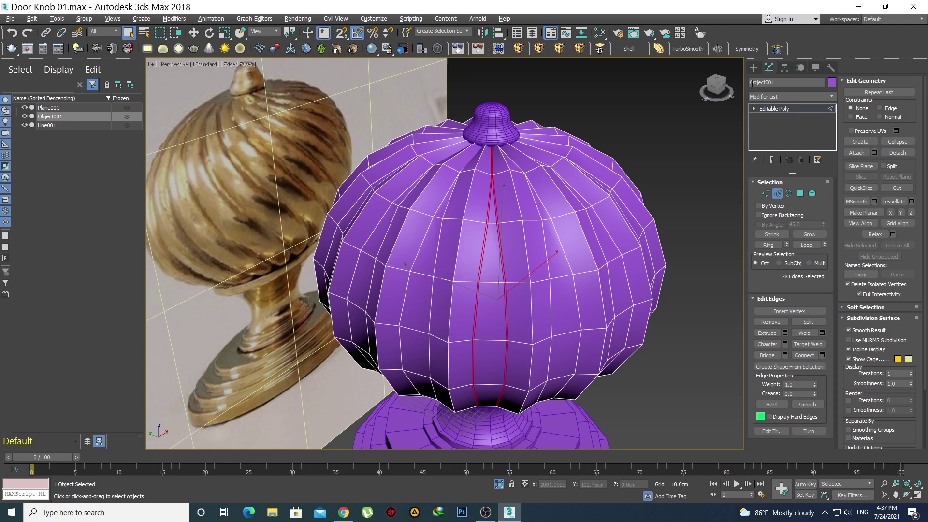
- Try TurboSmooth on the chamfered ball without edged faces, and undo back to the unchamfered mesh
left_click(752, 68)
left_click(689, 49)
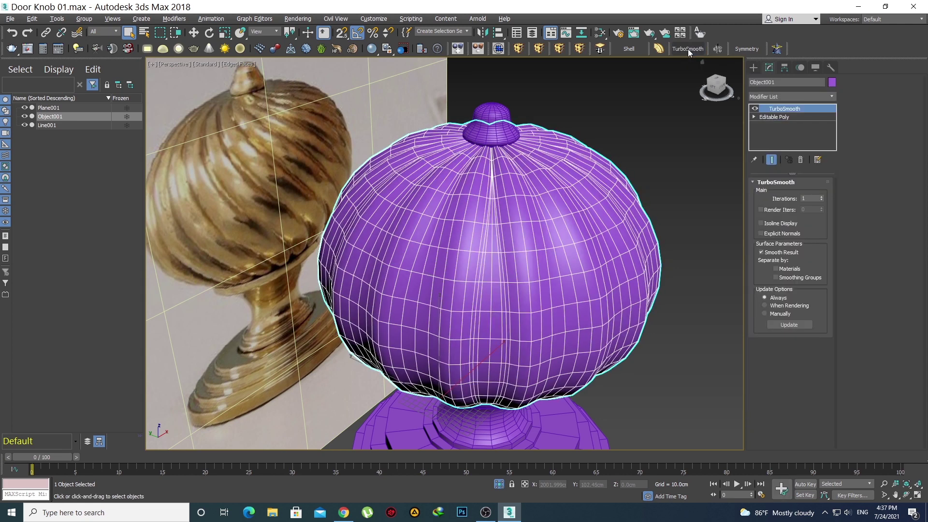
key("F4")
mouse_move(505, 264)
middle_mouse_down()
mouse_move(485, 262)
mouse_move(513, 281)
mouse_move(502, 282)
mouse_move(516, 269)
mouse_move(535, 278)
mouse_move(524, 290)
mouse_move(533, 294)
mouse_move(498, 291)
middle_mouse_up()
scroll(508, 281, "down", 3)
scroll(502, 282, "up", 2)
key("ctrl+z")
key("F4")
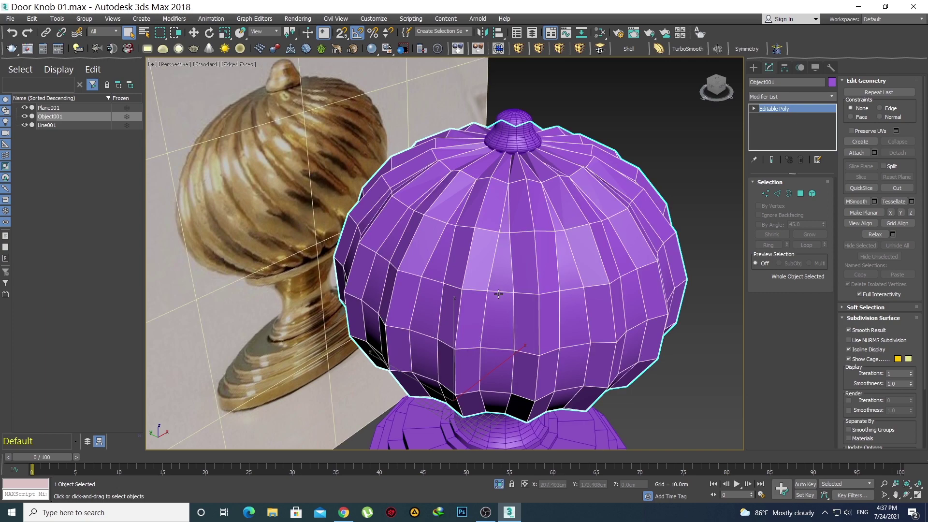
scroll(499, 293, "up", 4)
scroll(501, 297, "down", 5)
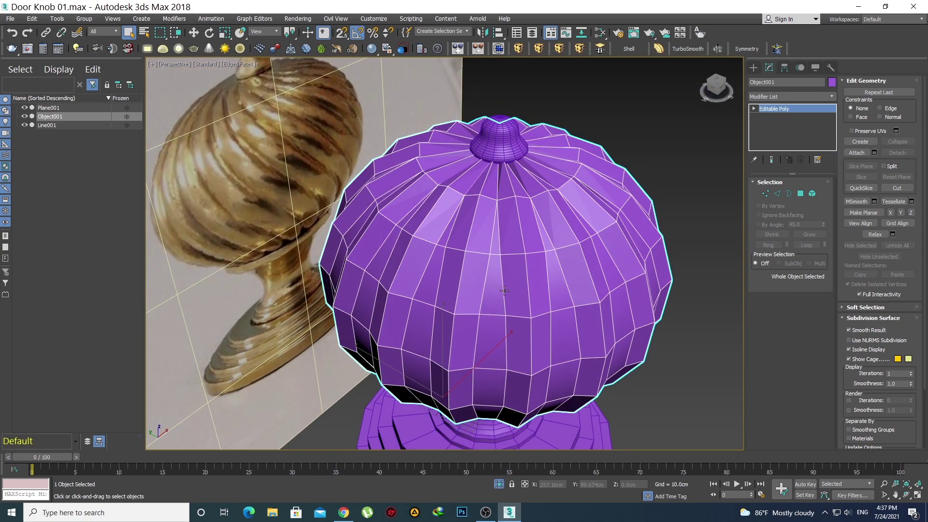
left_click(754, 67)
scroll(556, 247, "up", 4)
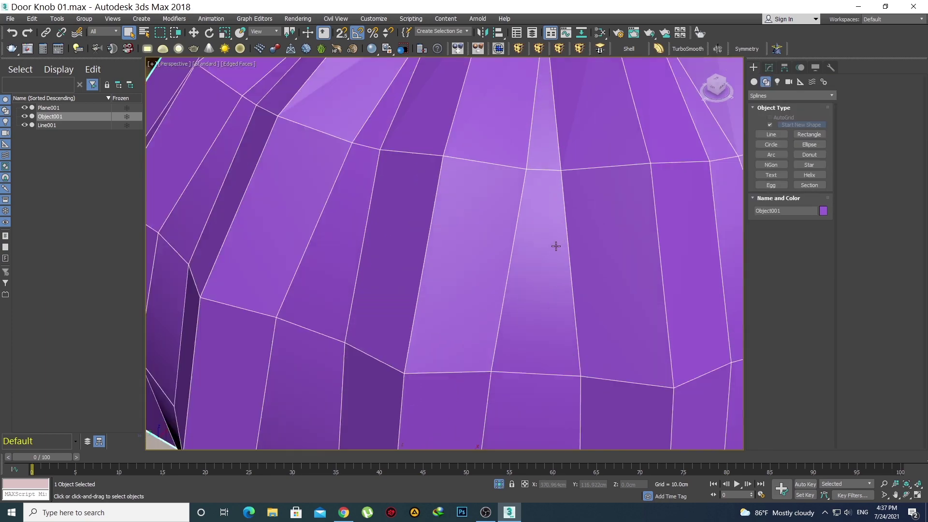
scroll(534, 239, "down", 5)
middle_click_drag(529, 268, 580, 224, "alt")
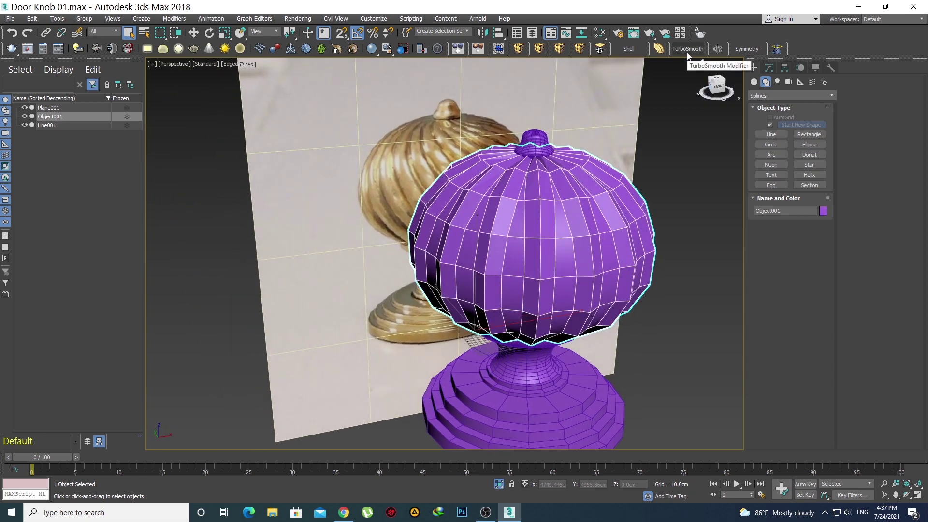
- Add a Twist modifier to the ball
left_click(770, 69)
left_click(776, 96)
scroll(794, 222, "down", 15)
key("t")
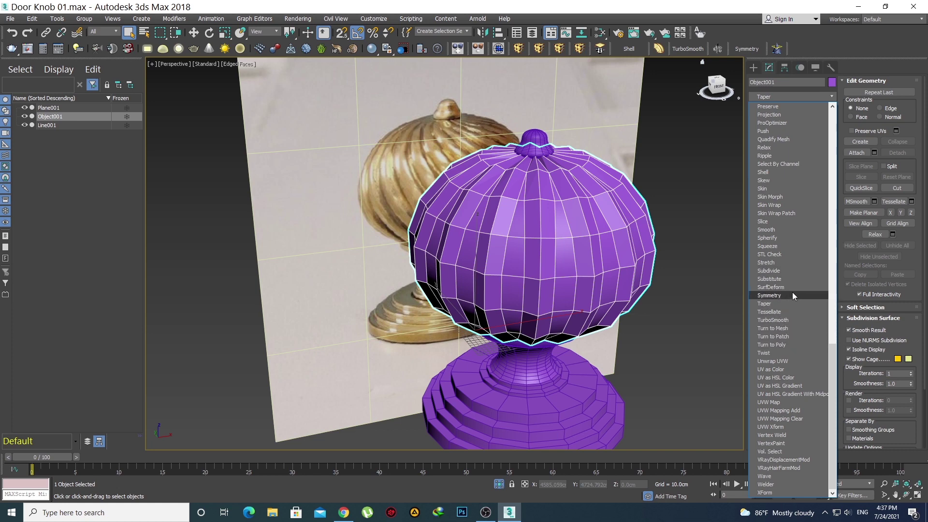
left_click(781, 352)
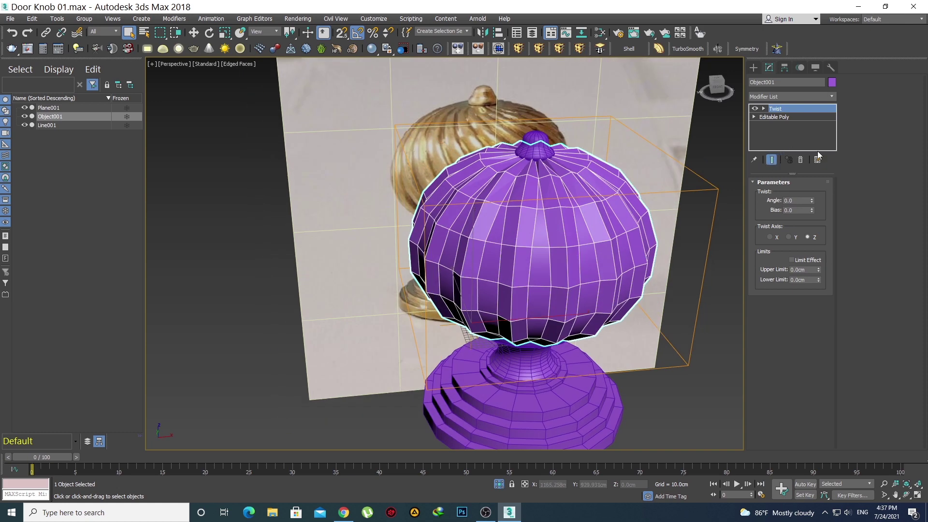
- Try twisting the ball around the X axis by about 69 degrees, and delete the Twist modifier
mouse_move(812, 201)
left_mouse_down()
mouse_move(812, 188)
mouse_move(814, 210)
left_mouse_up()
right_click(815, 211)
left_click_drag(814, 202, 740, 131)
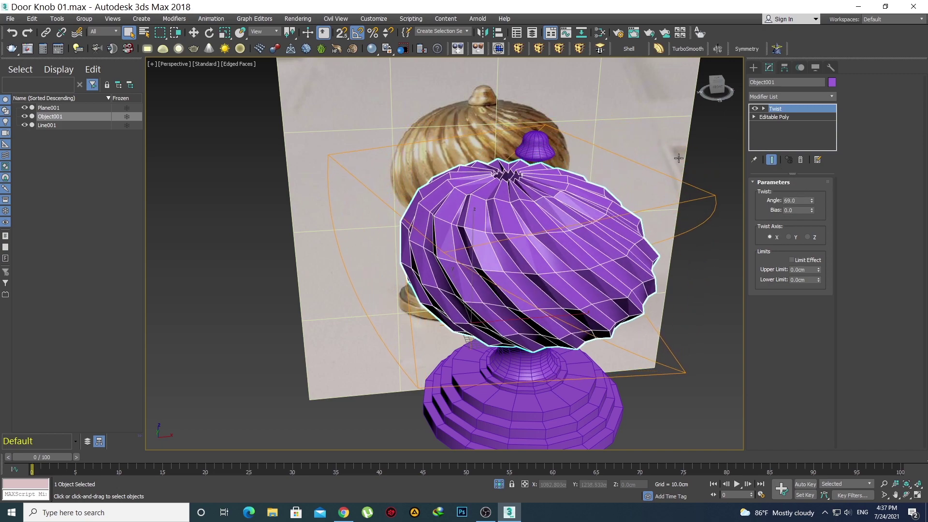
right_click(740, 130)
middle_click_drag(546, 218, 667, 183, "alt")
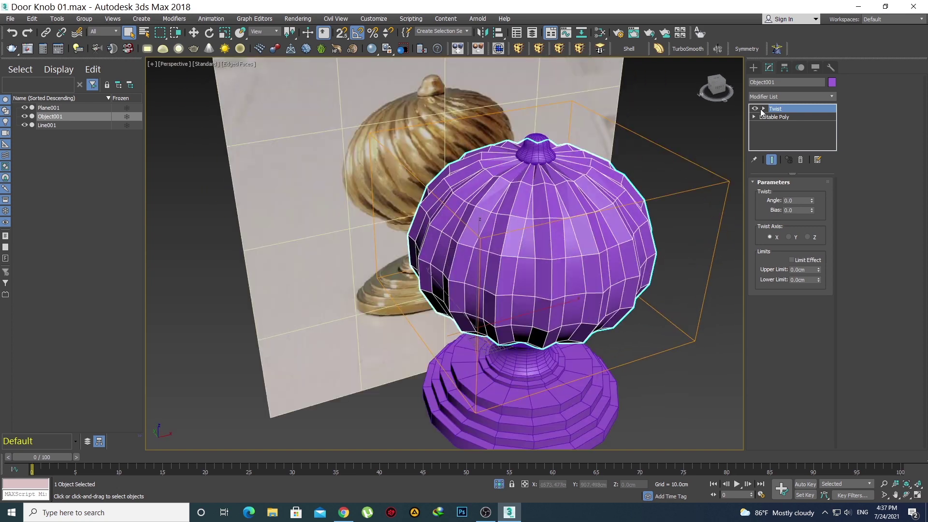
right_click(775, 110)
left_click(780, 126)
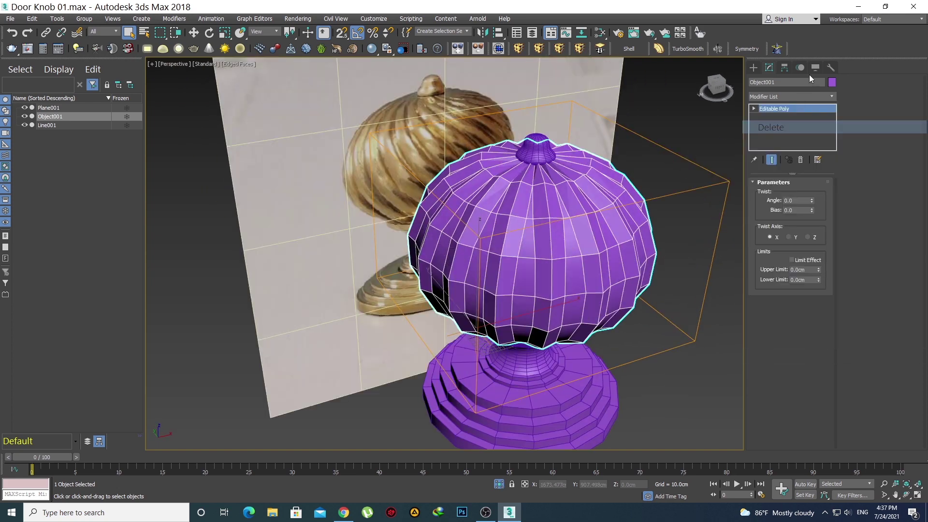
- Center the ball's pivot point to the object
left_click(785, 68)
left_click(790, 133)
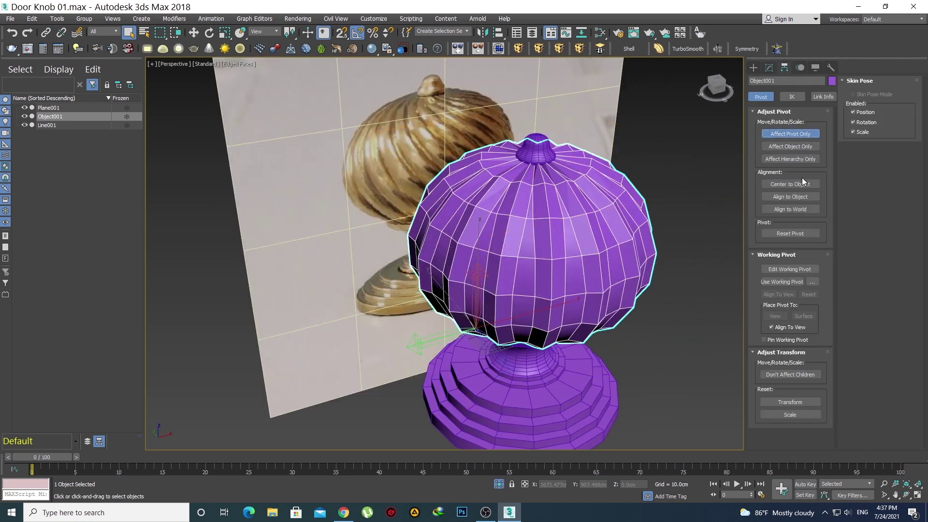
left_click(781, 132)
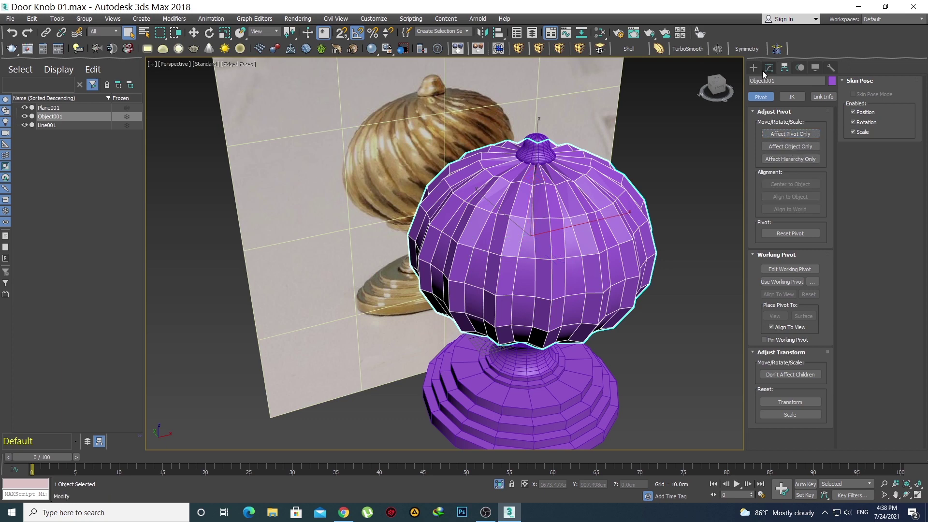
left_click(767, 68)
left_click(783, 96)
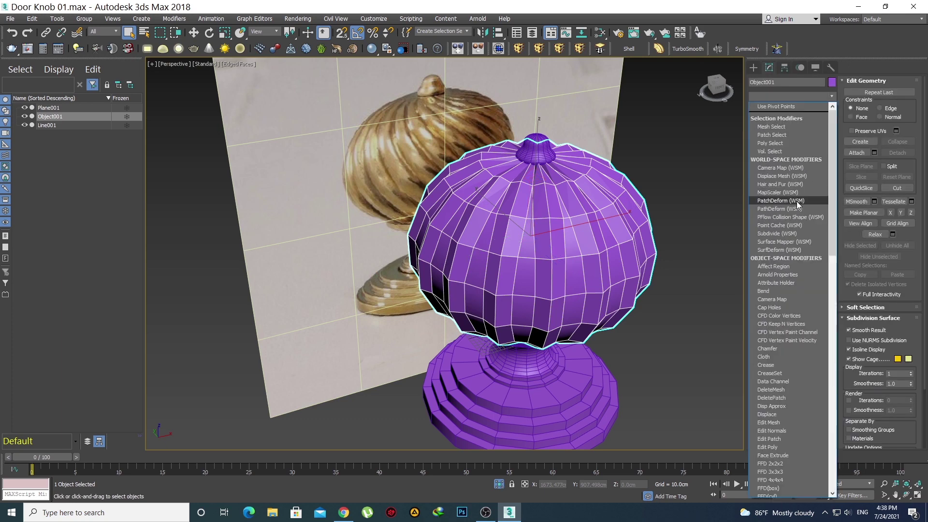
scroll(797, 202, "down", 10)
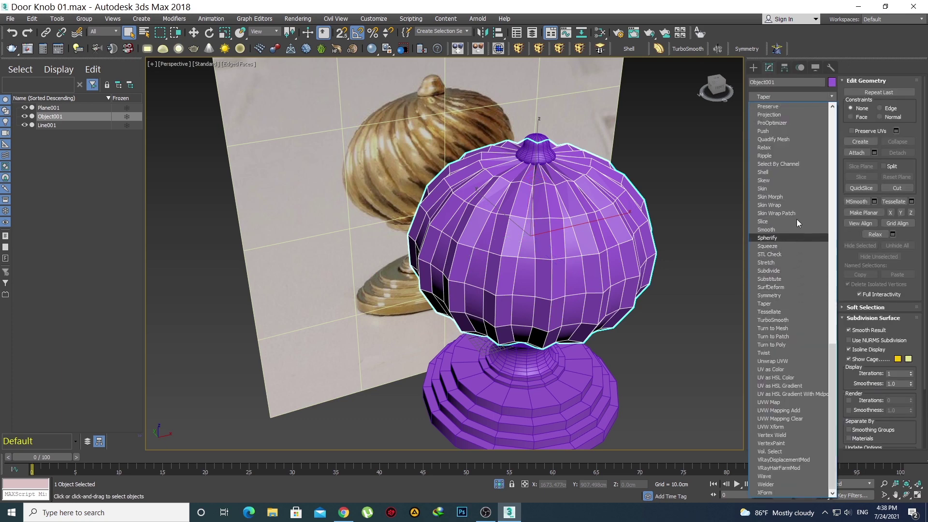
- Reset the ball's transform with Reset XForm and collapse its modifier stack to an Editable Poly
left_click(832, 67)
left_click(802, 188)
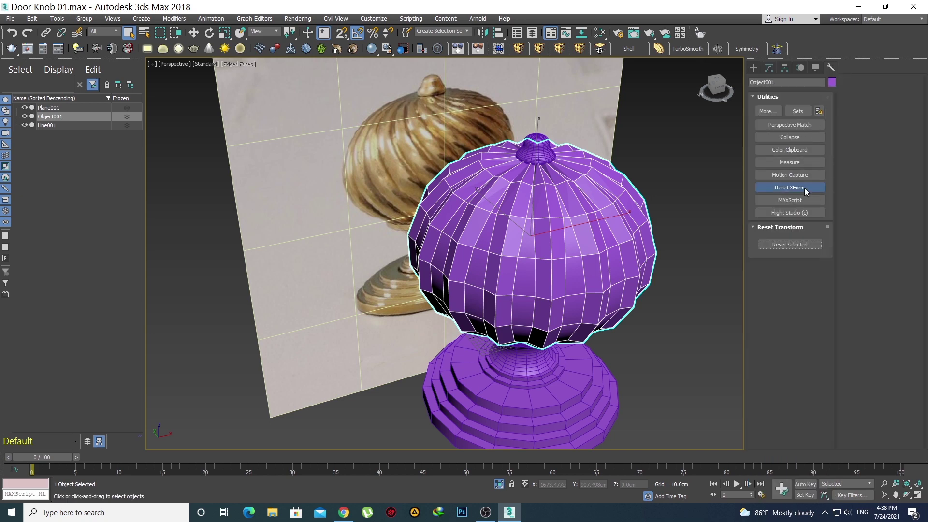
left_click(803, 245)
left_click(769, 68)
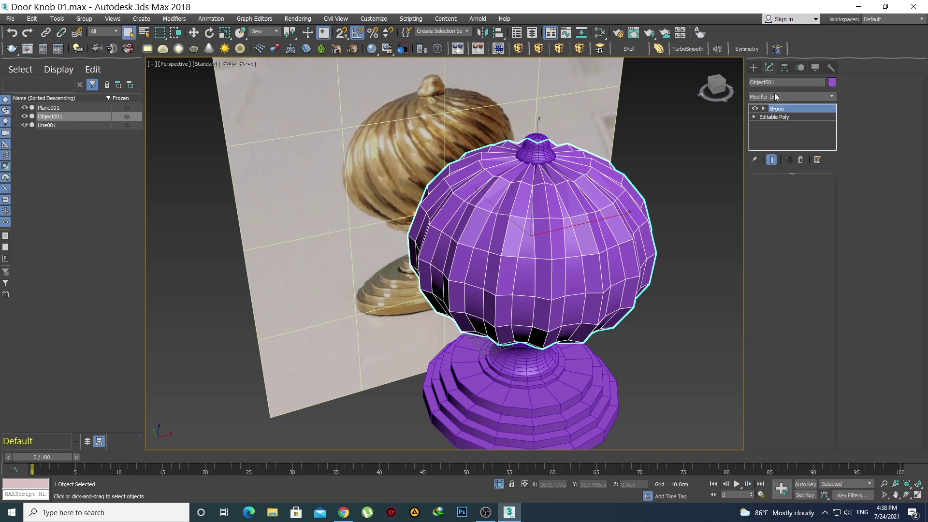
right_click(774, 108)
left_click(813, 216)
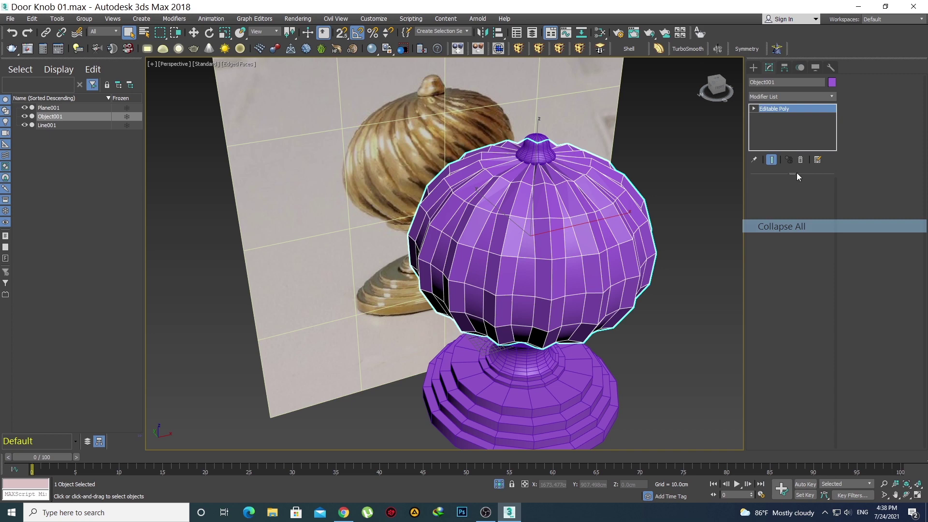
- Add a Twist modifier to the ball with an angle of 72 around the Z axis
left_click(756, 68)
left_click(770, 69)
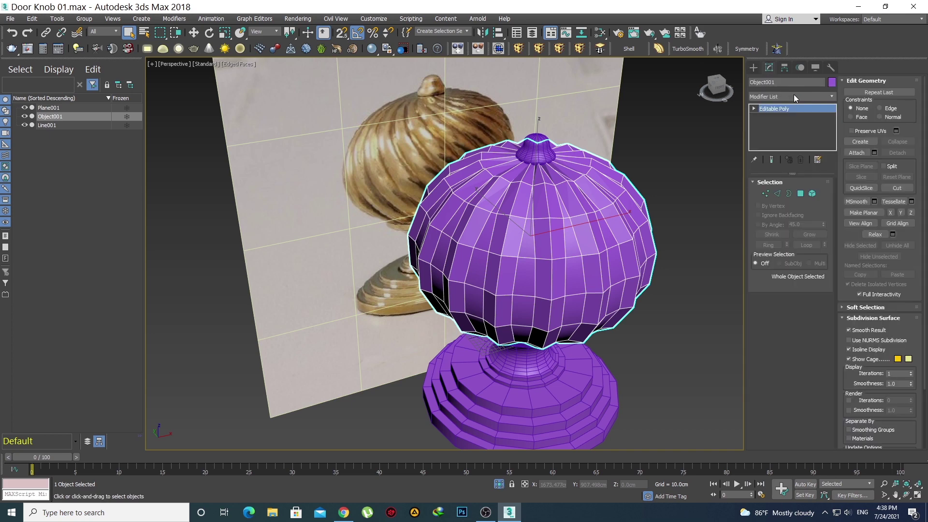
left_click(790, 96)
scroll(803, 246, "down", 5)
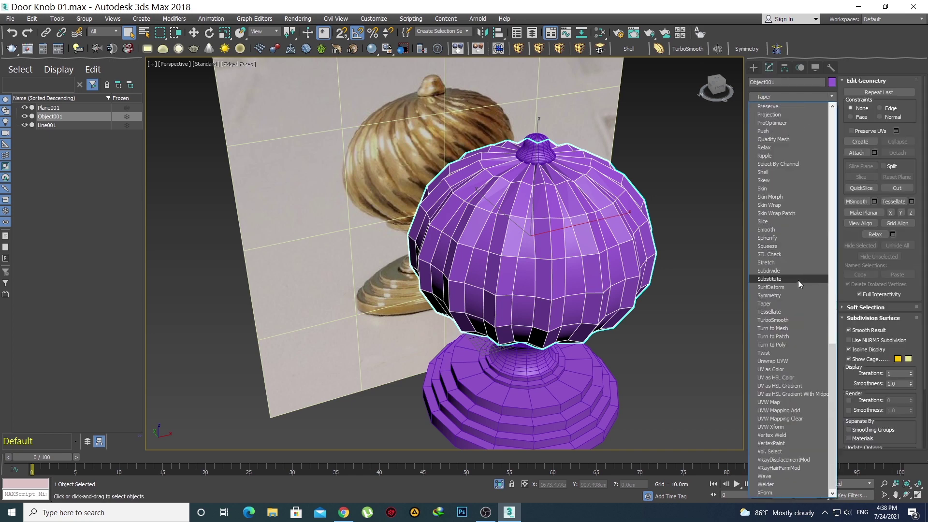
left_click(791, 352)
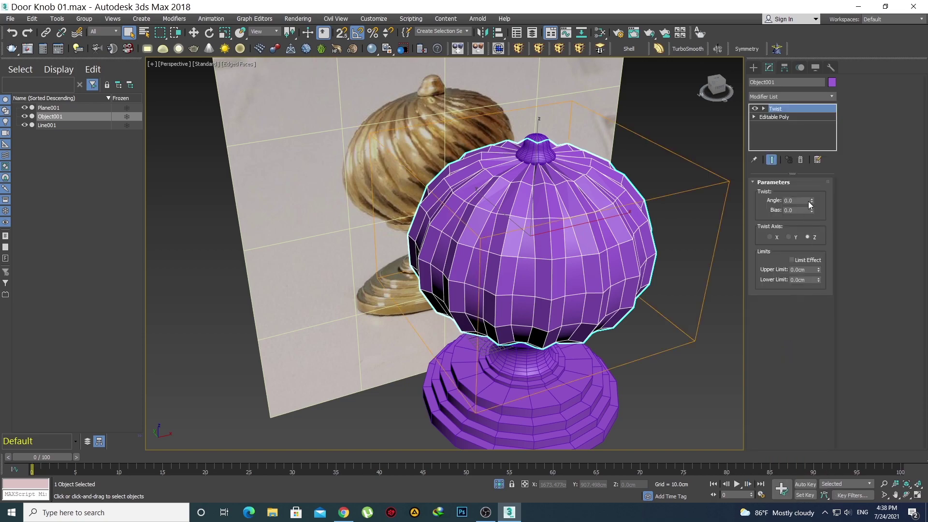
left_click_drag(811, 201, 797, 171)
type("72")
key("Return")
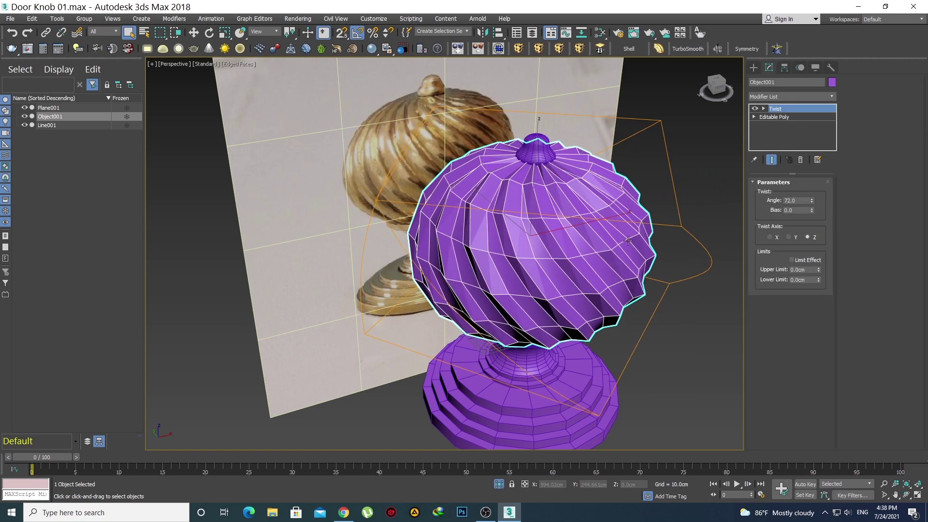
middle_click_drag(604, 203, 624, 231, "alt")
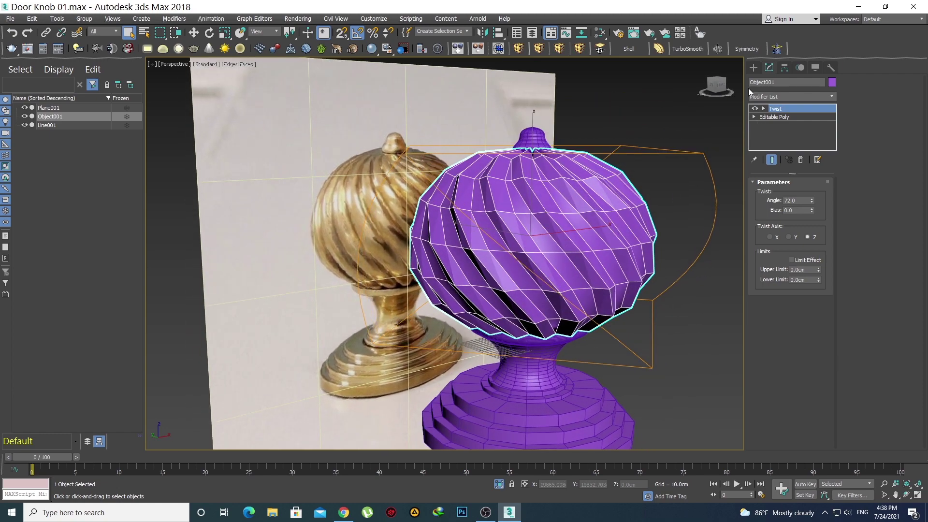
- Add TurboSmooth with 2 iterations to the twisted ball and hide the edged faces
left_click(687, 49)
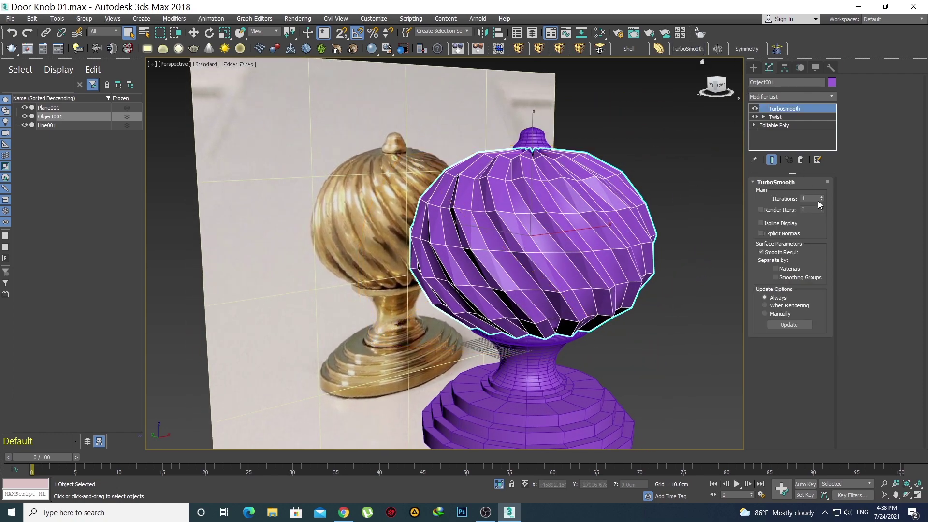
middle_click_drag(668, 251, 631, 253, "alt")
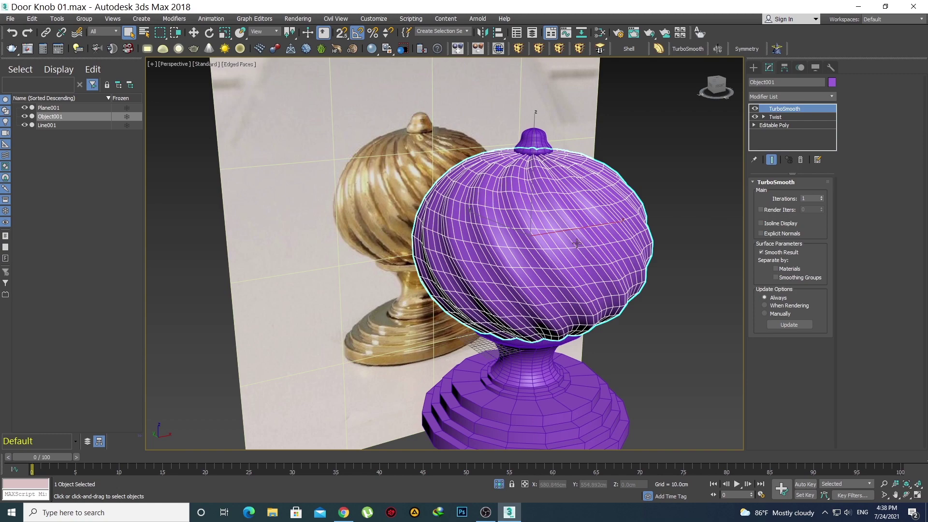
mouse_move(577, 243)
middle_mouse_down("alt")
mouse_move(619, 298)
mouse_move(537, 256)
mouse_move(561, 267)
mouse_move(555, 219)
mouse_move(640, 255)
middle_mouse_up("alt")
key("F4")
left_click(822, 197)
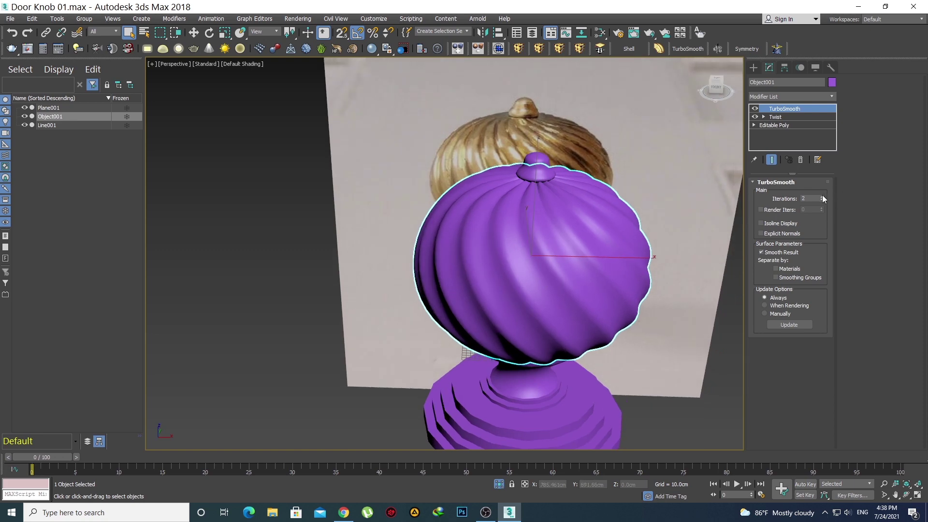
middle_click_drag(580, 237, 572, 207, "alt")
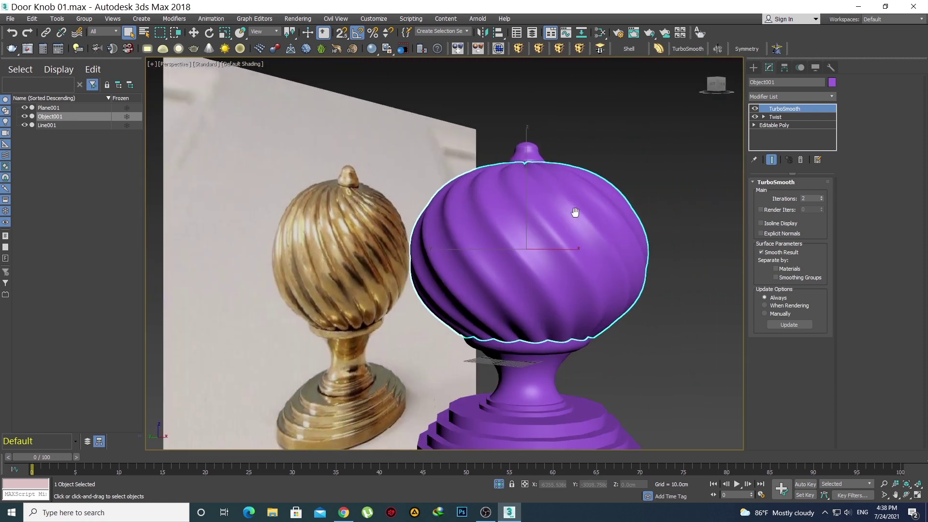
- Compare the smoothed, twisted ball with the reference image and examine the ball's base Editable Poly mesh
scroll(572, 207, "down", 5)
scroll(573, 254, "up", 4)
scroll(573, 254, "up", 3)
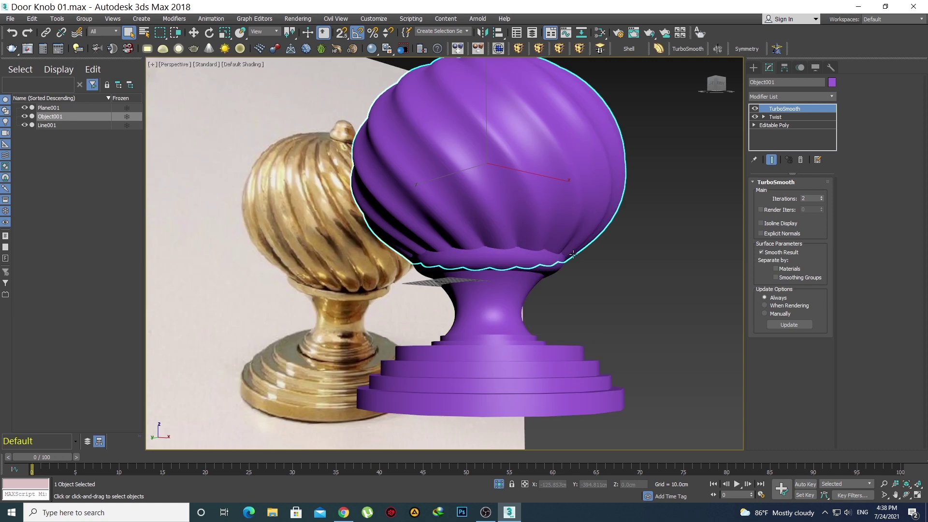
key("f")
middle_click_drag(520, 216, 541, 280)
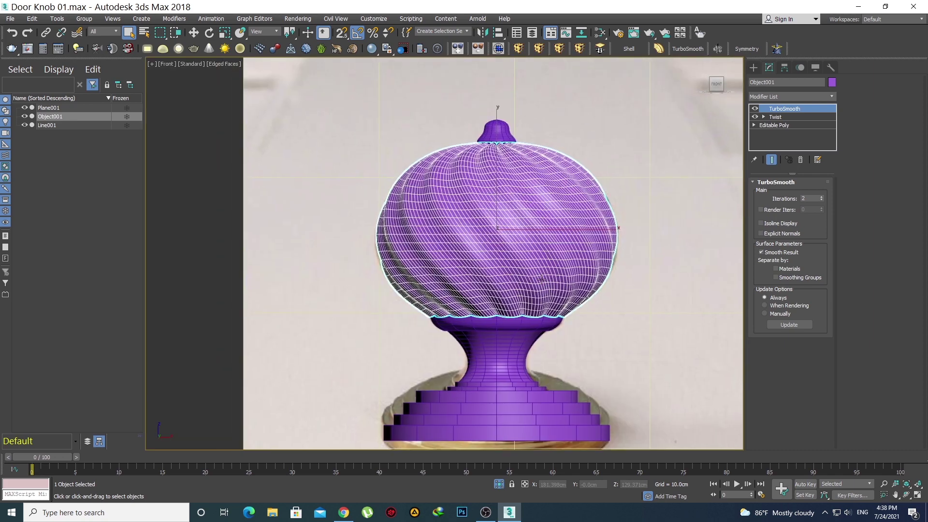
left_click(779, 126)
middle_click_drag(606, 194, 519, 259, "alt")
scroll(542, 252, "up", 5)
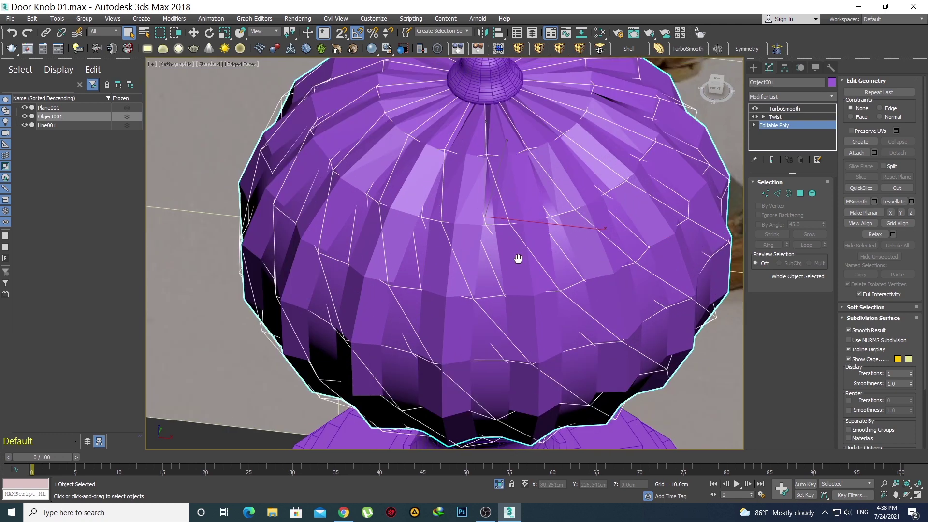
scroll(518, 258, "down", 6)
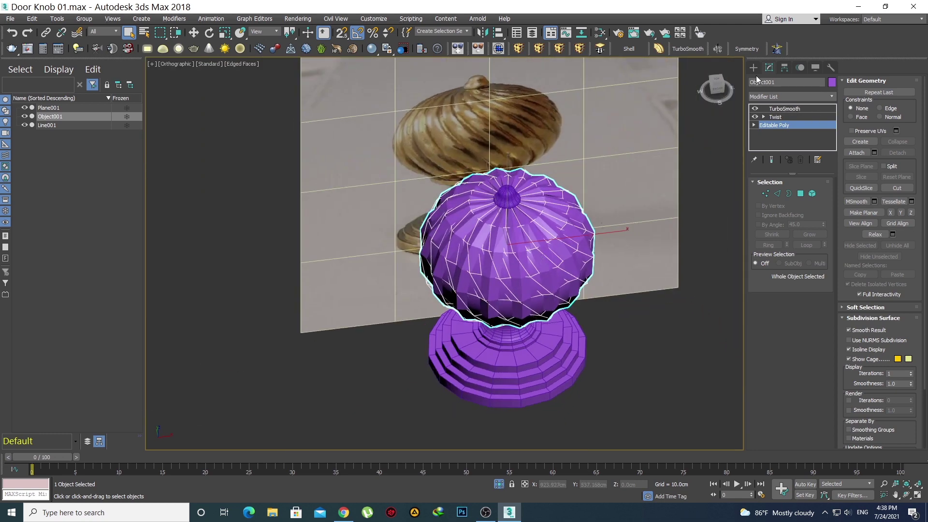
- Delete the TurboSmooth and Twist modifiers from the ball, leaving only its Editable Poly
left_click(754, 67)
scroll(562, 238, "up", 2)
left_click(770, 68)
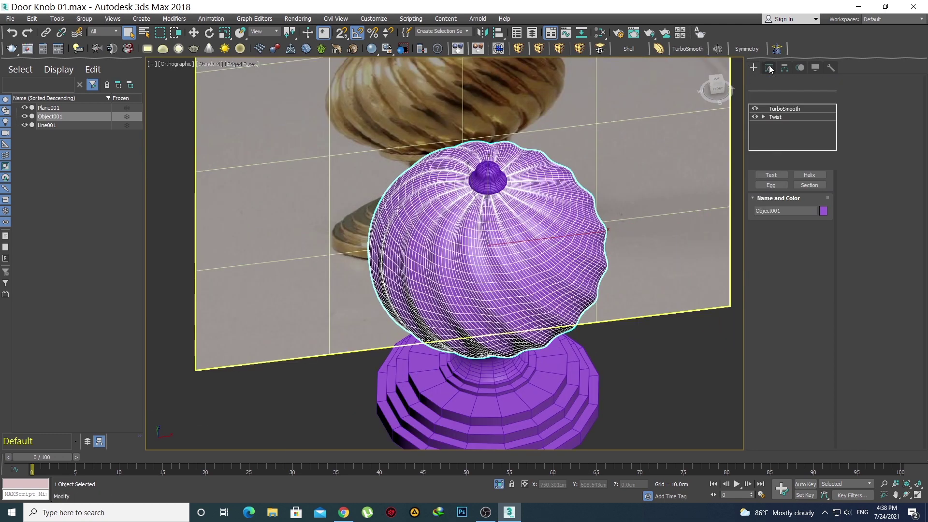
right_click(791, 109)
left_click(797, 126)
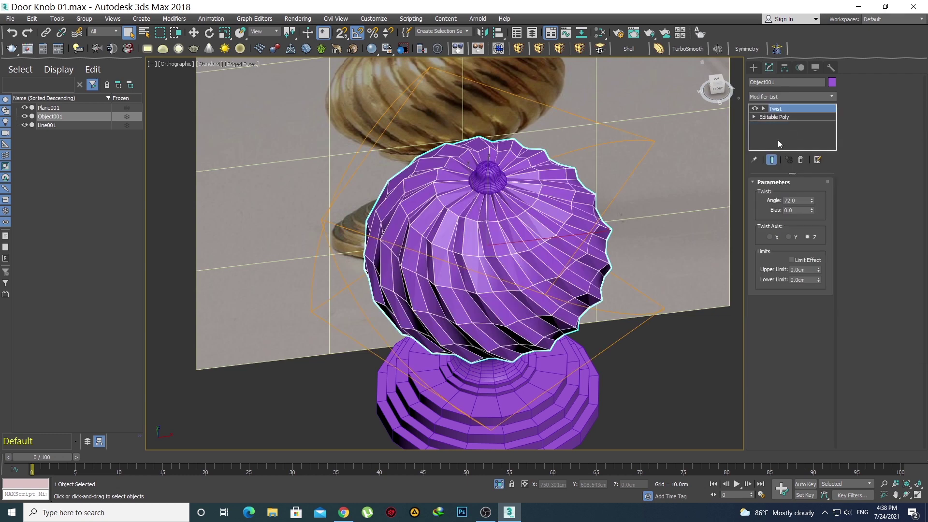
right_click(787, 108)
left_click(793, 124)
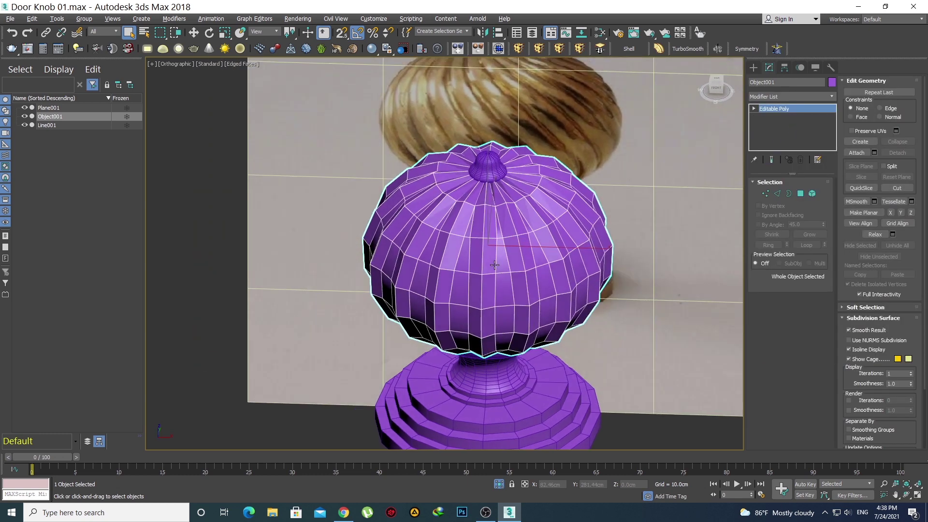
- At edge level, start selecting one vertical edge on each protruding ridge around the ball's upper half
middle_click_drag(495, 265, 514, 256)
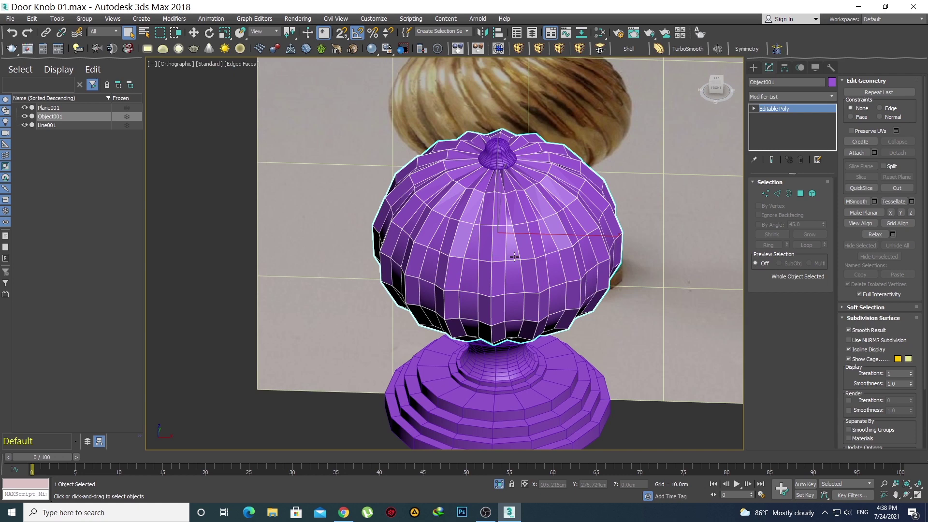
scroll(514, 257, "up", 5)
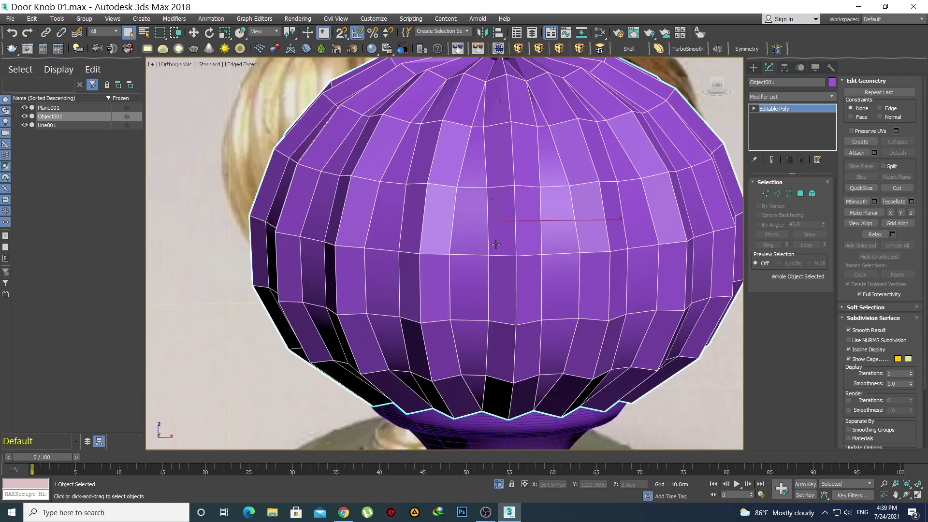
middle_click_drag(498, 244, 502, 286)
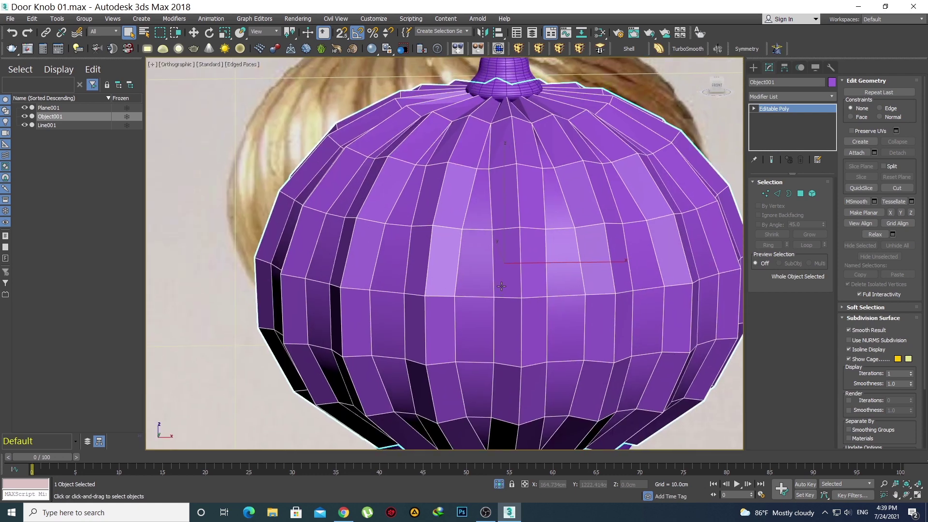
key("2")
left_click(519, 211)
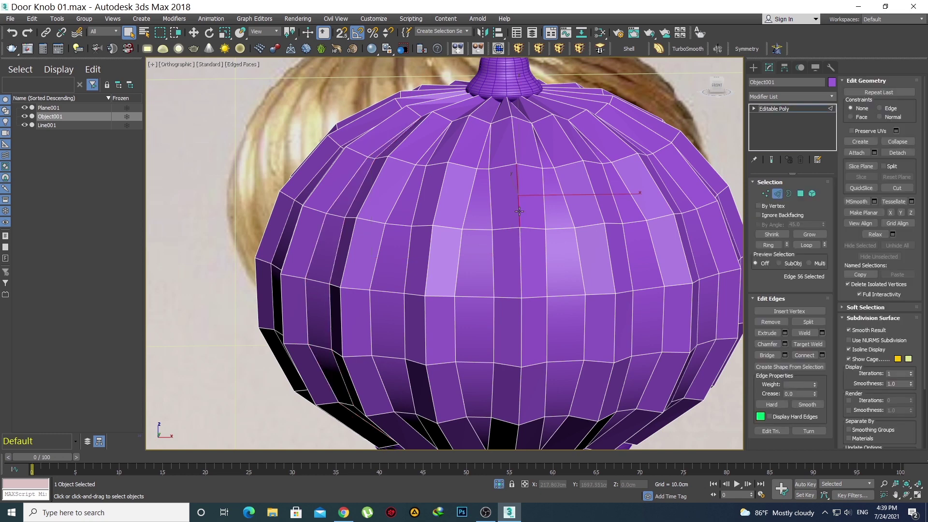
left_click(593, 189, "ctrl")
left_click(440, 190, "ctrl")
scroll(439, 190, "down", 5)
middle_click_drag(439, 190, 557, 236, "alt")
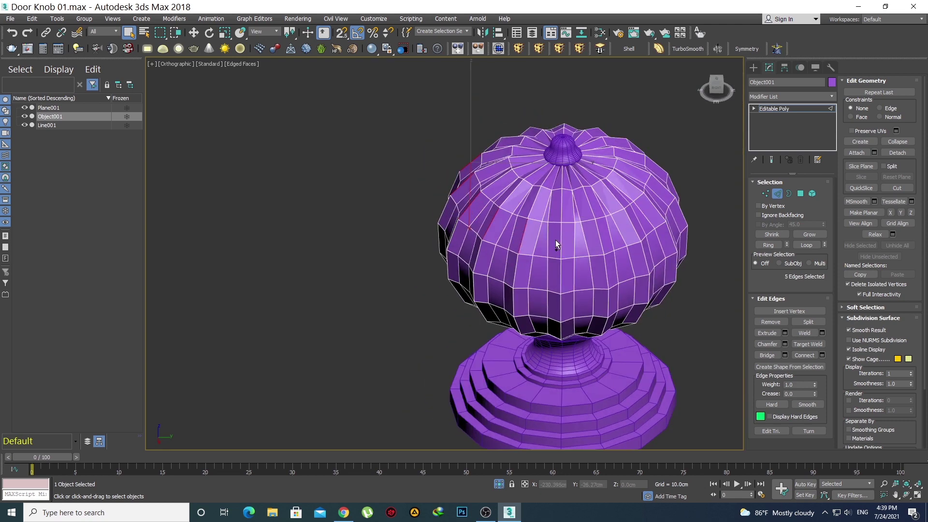
left_click(598, 240, "ctrl")
middle_click_drag(598, 240, 423, 244, "alt")
- Isolate the ball and add one vertical edge from each remaining ridge until every ridge around it is selected
key("alt+q")
left_click(465, 397, "ctrl")
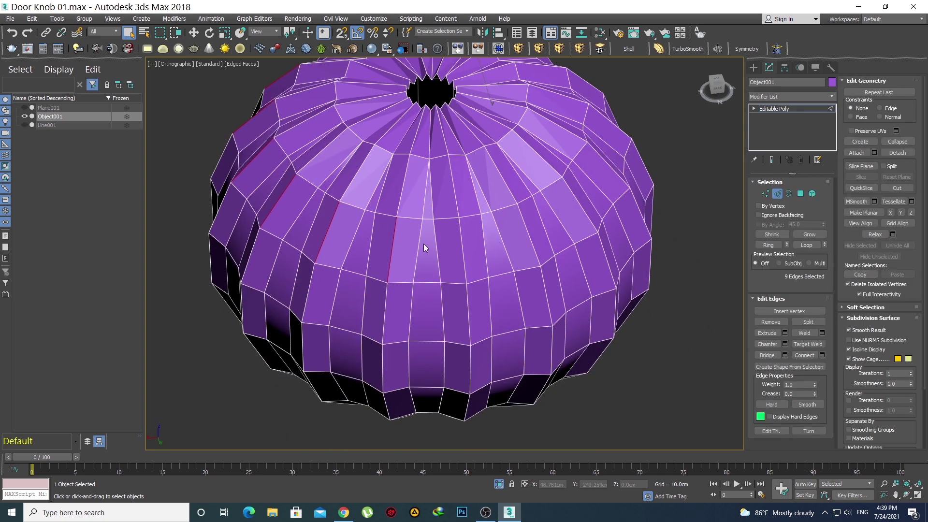
left_click(461, 247, "ctrl")
left_click(532, 239, "ctrl")
middle_click_drag(532, 239, 504, 270, "alt")
left_click(459, 285, "ctrl")
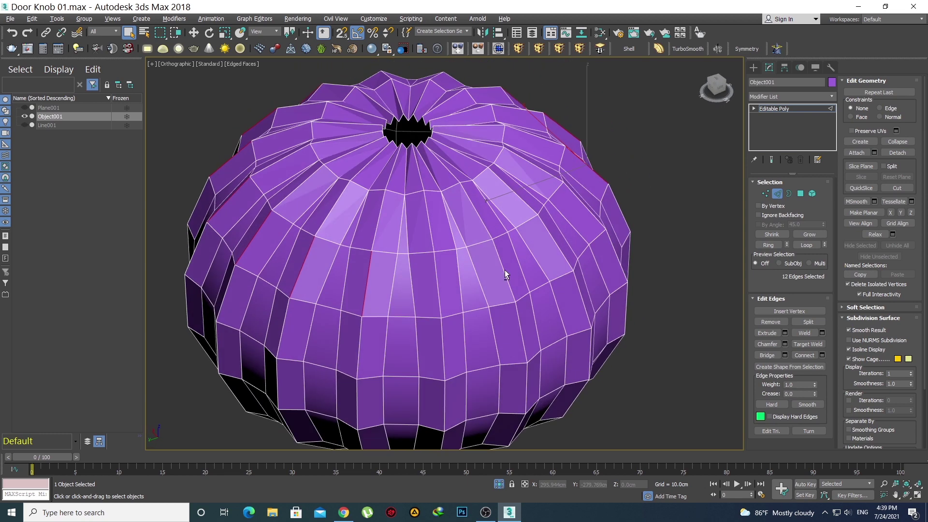
left_click(438, 286, "ctrl")
left_click(505, 264, "ctrl")
middle_click_drag(575, 265, 465, 284, "alt")
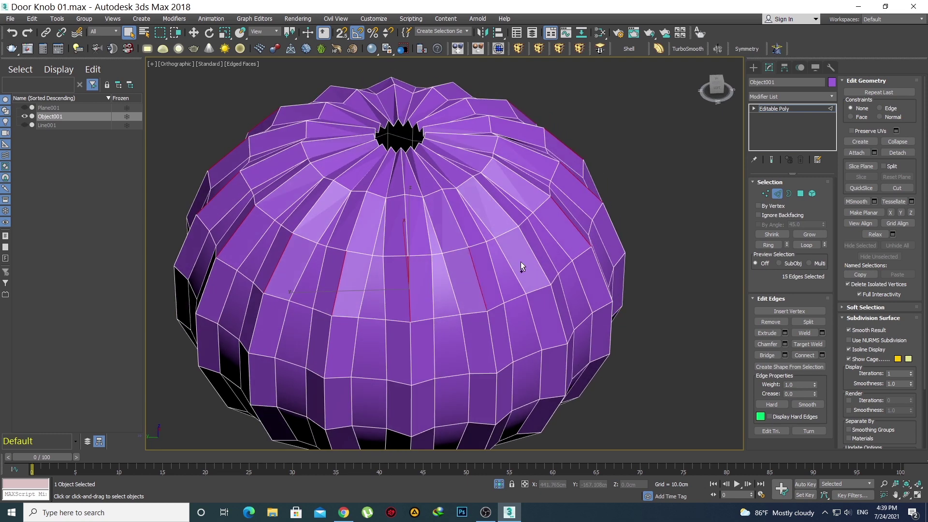
left_click(533, 255, "ctrl")
scroll(534, 254, "down", 3)
middle_click_drag(534, 254, 464, 386, "alt")
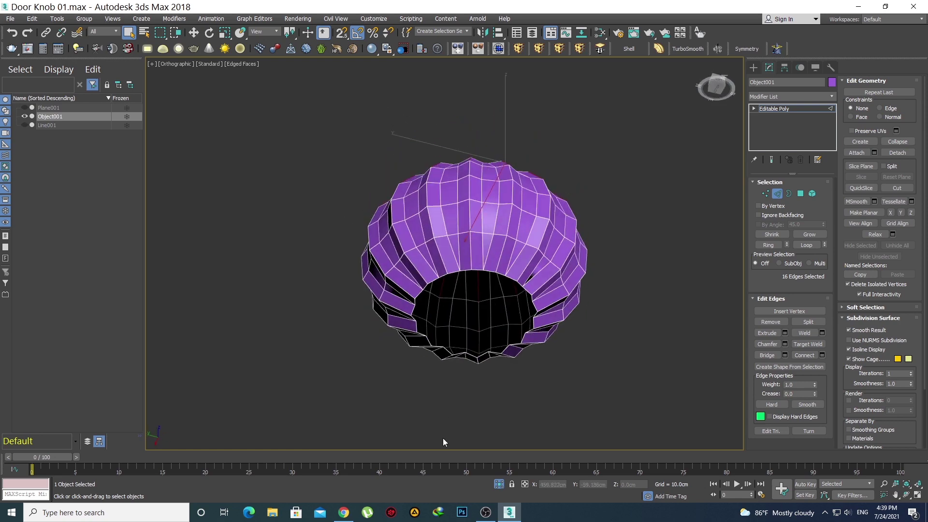
- Extend the selected ridge edges to full edge loops running from the ball's top to its bottom
left_click(345, 513)
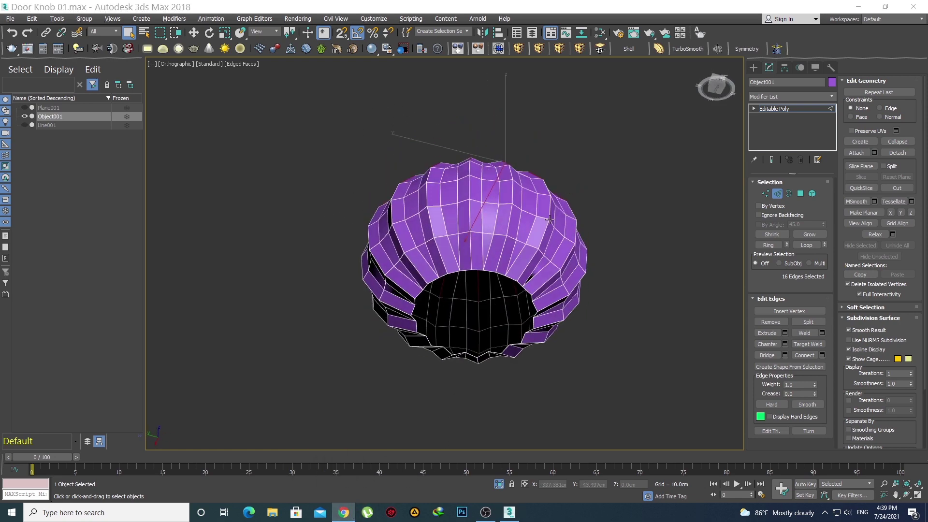
middle_click_drag(548, 220, 528, 280, "alt")
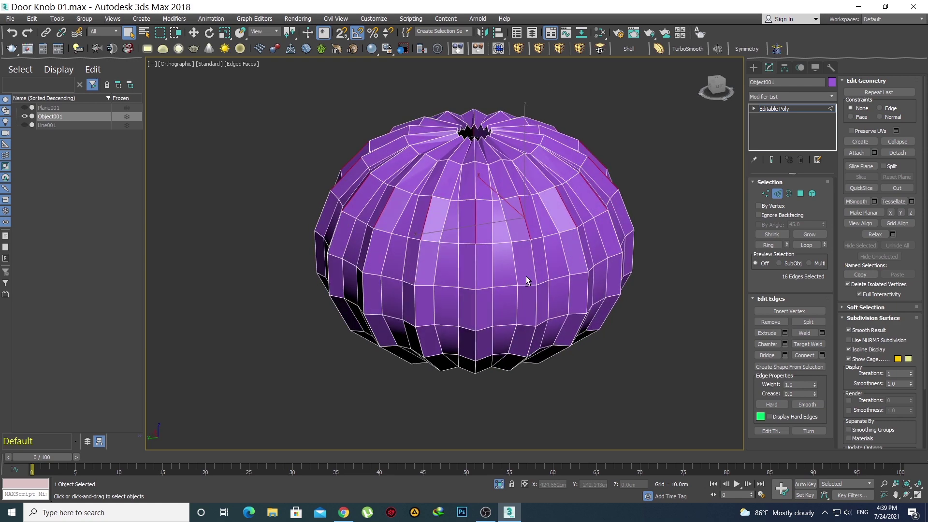
key("alt+l")
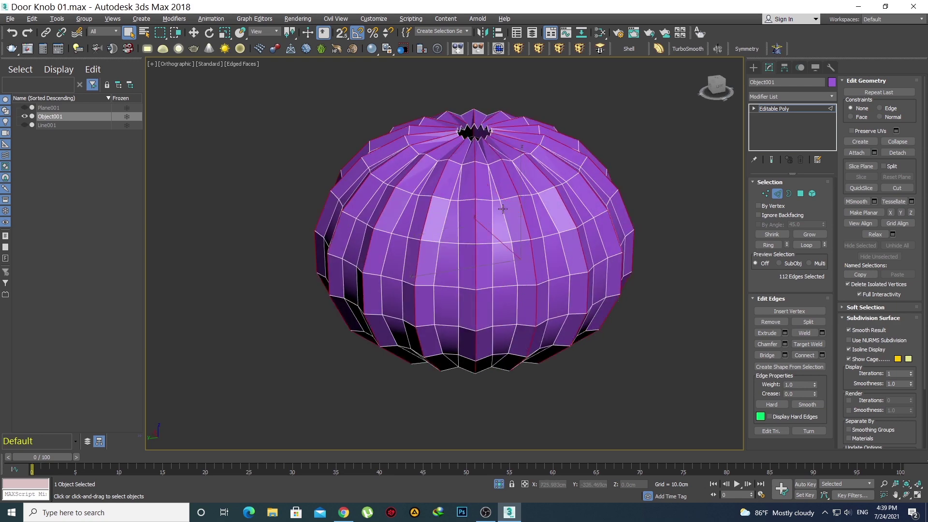
- Scale the selected ridge loops up uniformly to push the ridges out and deepen the grooves between them
mouse_move(502, 209)
middle_mouse_down("alt")
mouse_move(516, 197)
mouse_move(521, 140)
mouse_move(509, 223)
middle_mouse_up("alt")
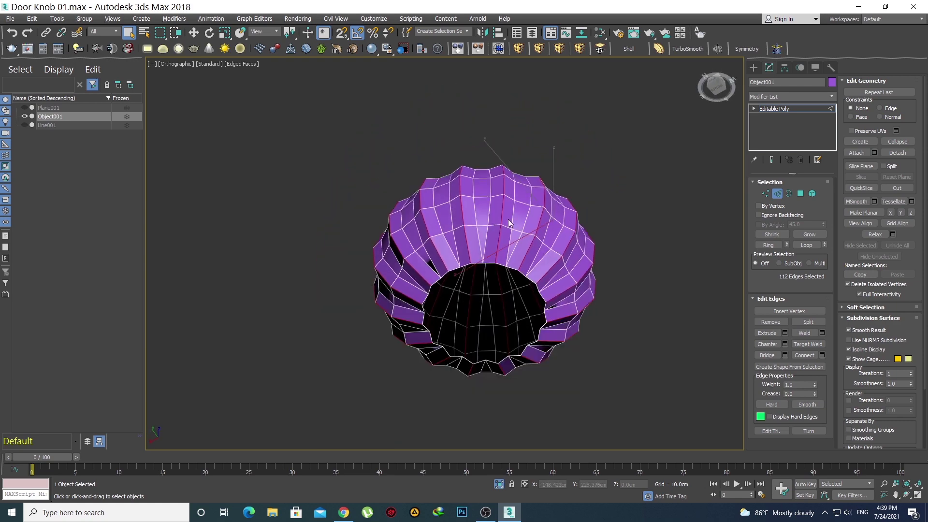
key("t")
scroll(509, 222, "down", 3)
key("p")
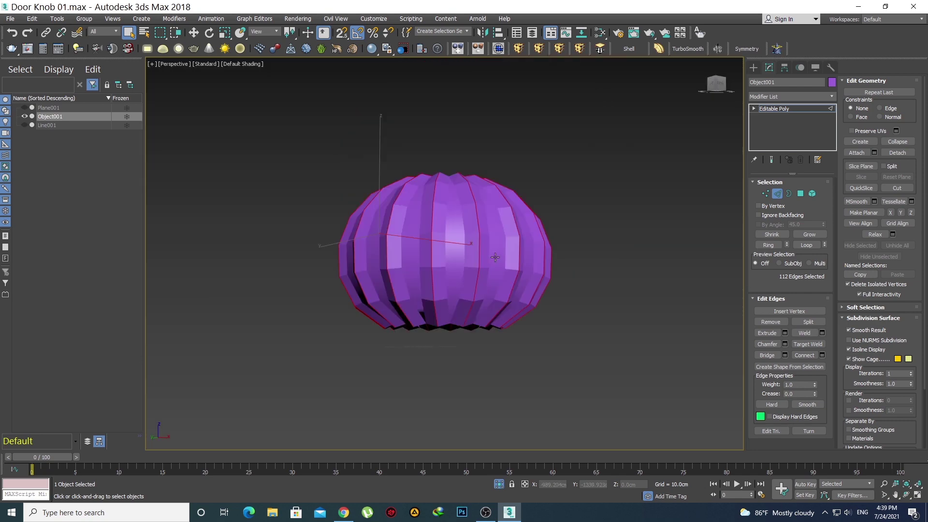
middle_click_drag(495, 256, 474, 260, "alt")
scroll(474, 260, "up", 3)
key("r")
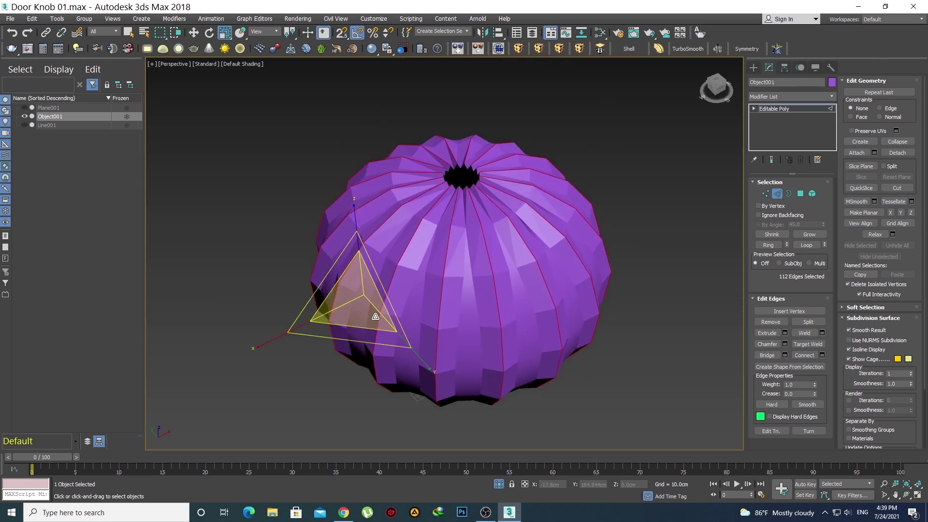
left_click_drag(365, 298, 352, 288)
middle_click_drag(368, 286, 527, 193, "alt")
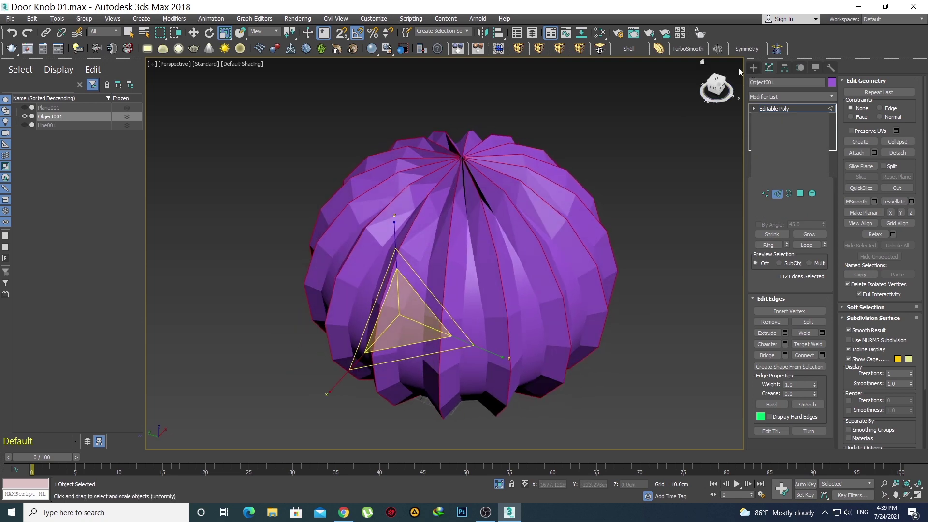
- Preview the reshaped ball with a TurboSmooth modifier and remove the modifier again
left_click(688, 48)
middle_click_drag(510, 280, 529, 266)
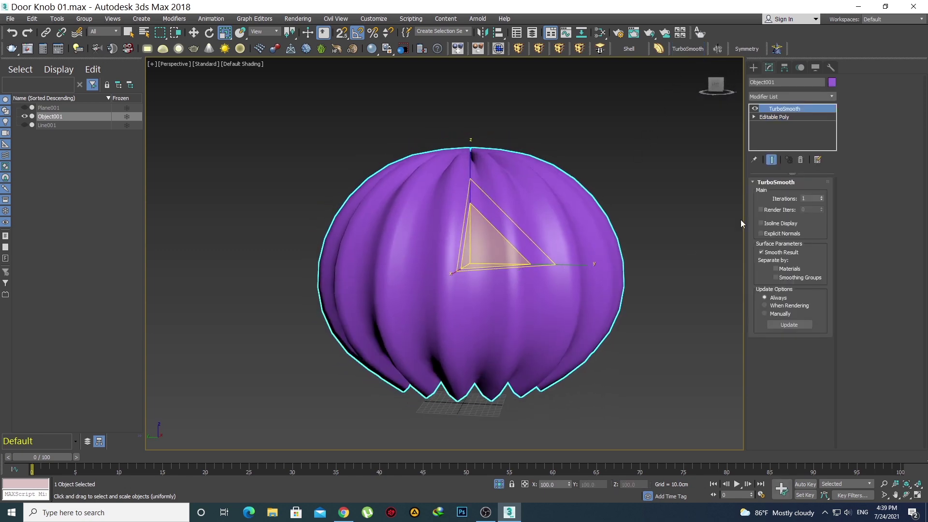
right_click(795, 112)
left_click(797, 127)
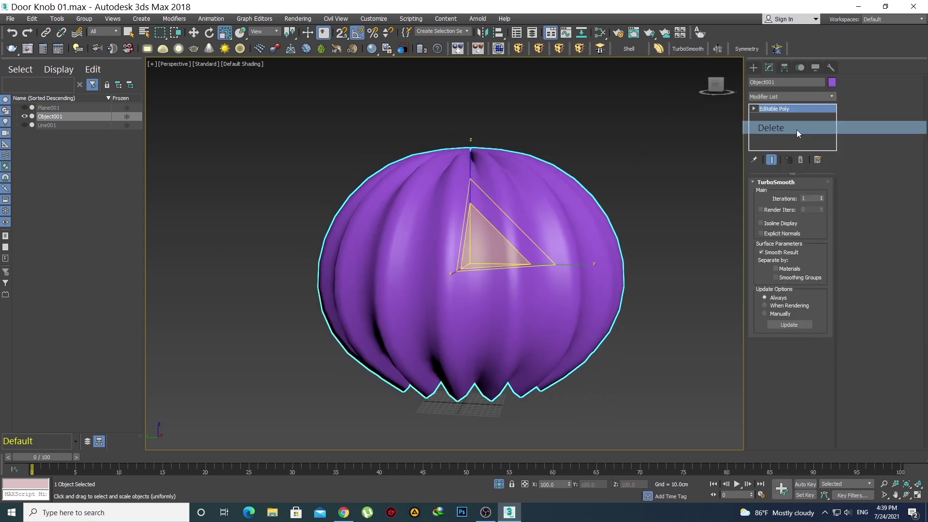
middle_click_drag(517, 308, 491, 306)
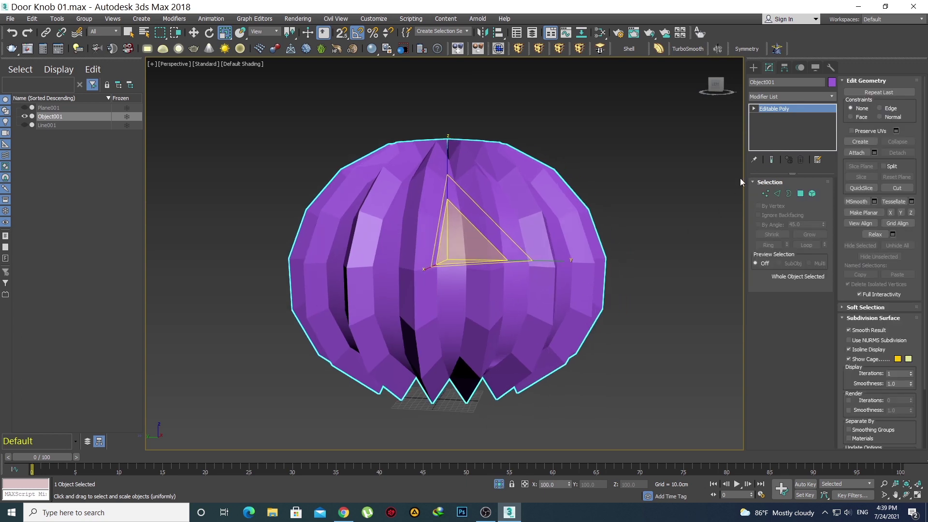
- Add a Twist modifier to the whole ball with an angle of 73 around the Z axis
left_click(753, 67)
key("q")
mouse_move(525, 256)
middle_mouse_down("alt")
mouse_move(521, 251)
mouse_move(530, 270)
middle_mouse_up("alt")
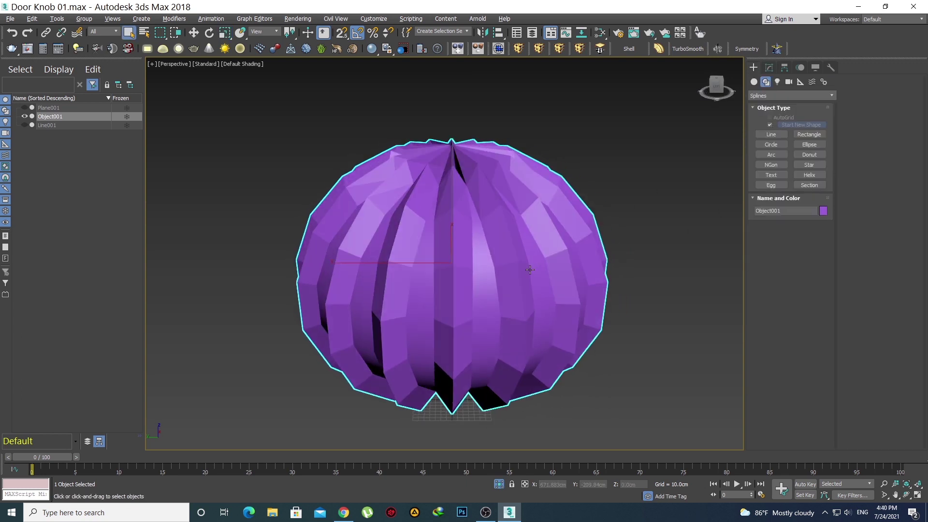
left_click(769, 67)
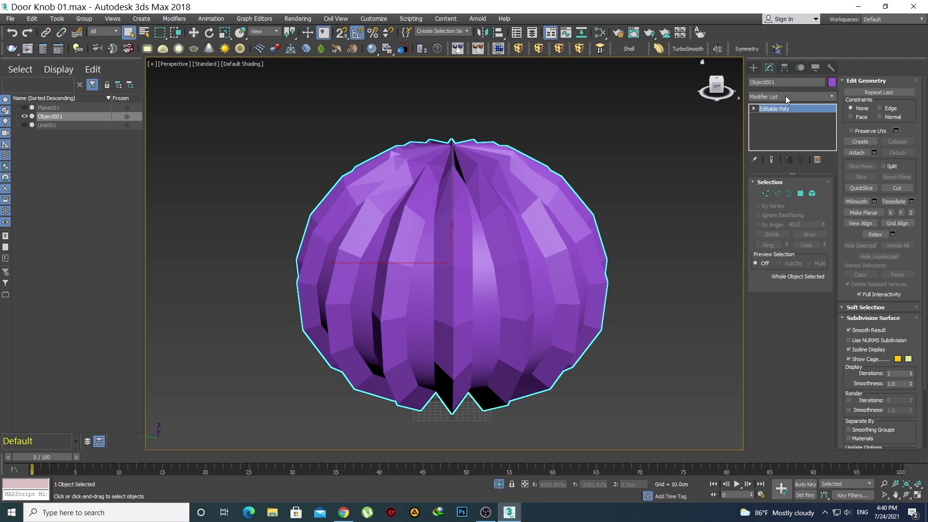
left_click(788, 97)
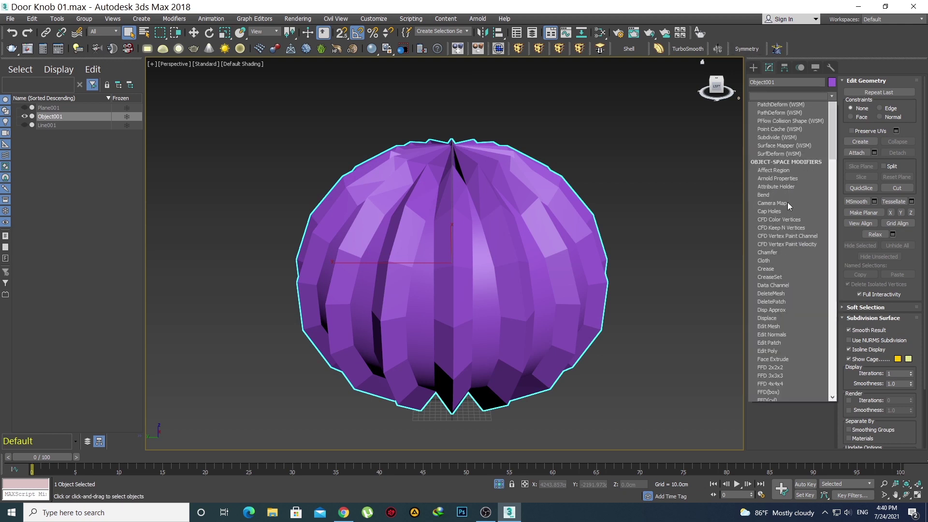
key("t")
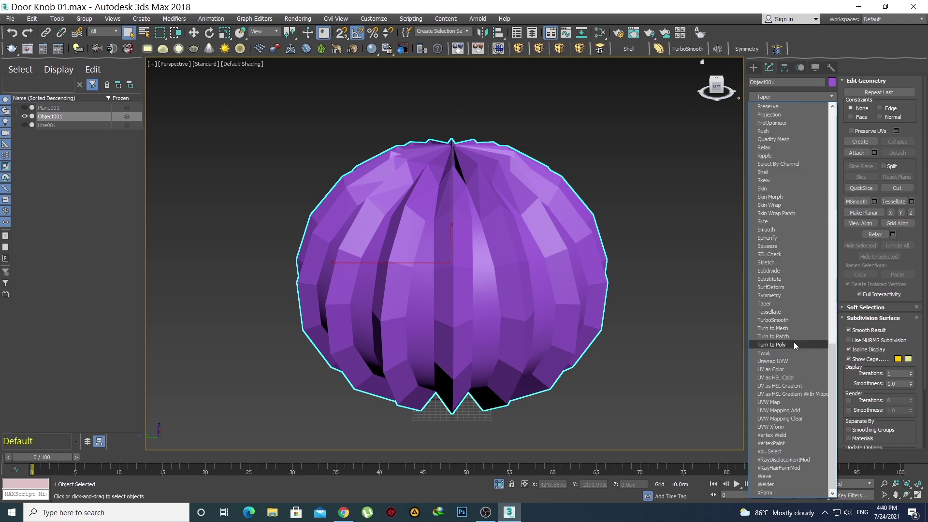
left_click(779, 353)
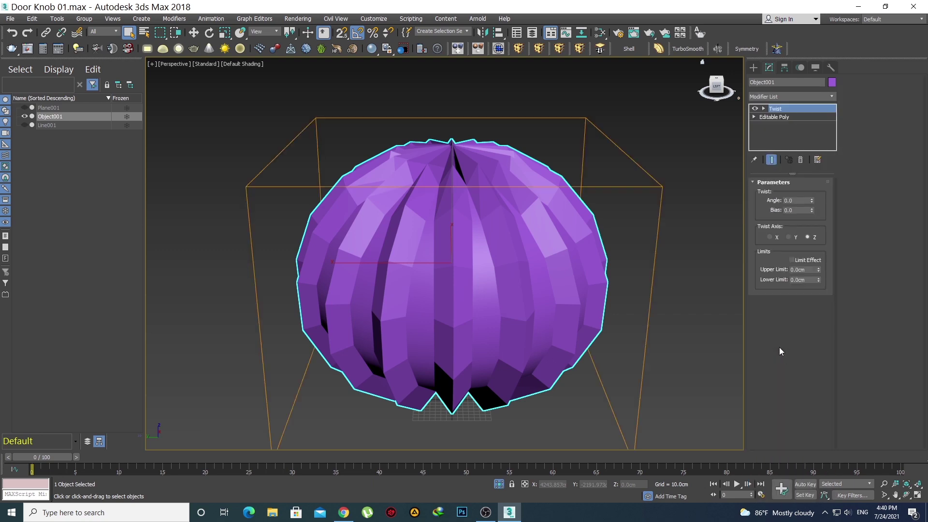
left_click_drag(811, 199, 807, 141)
- Unhide the rest of the knob and the reference plane, and set the ball's twist angle to 72
right_click(529, 157)
left_click(549, 108)
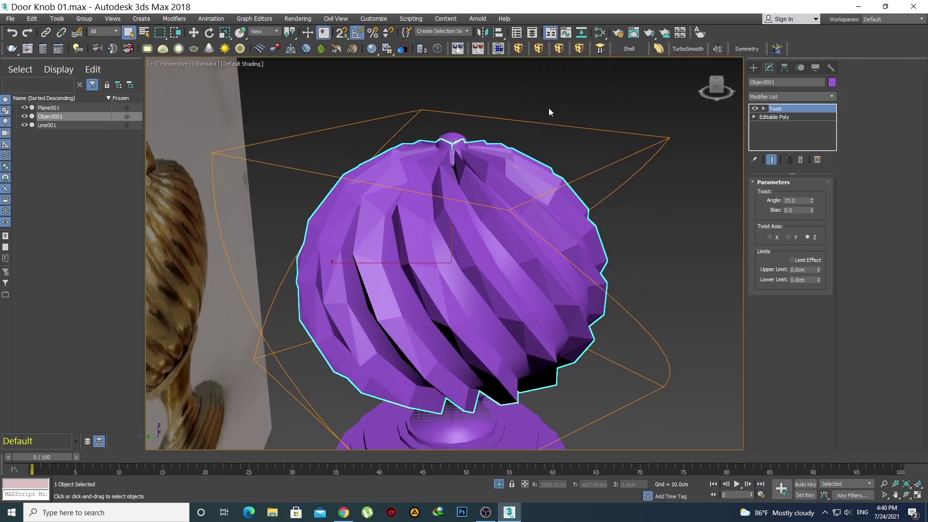
middle_click_drag(499, 247, 464, 257, "alt")
scroll(503, 247, "up", 2)
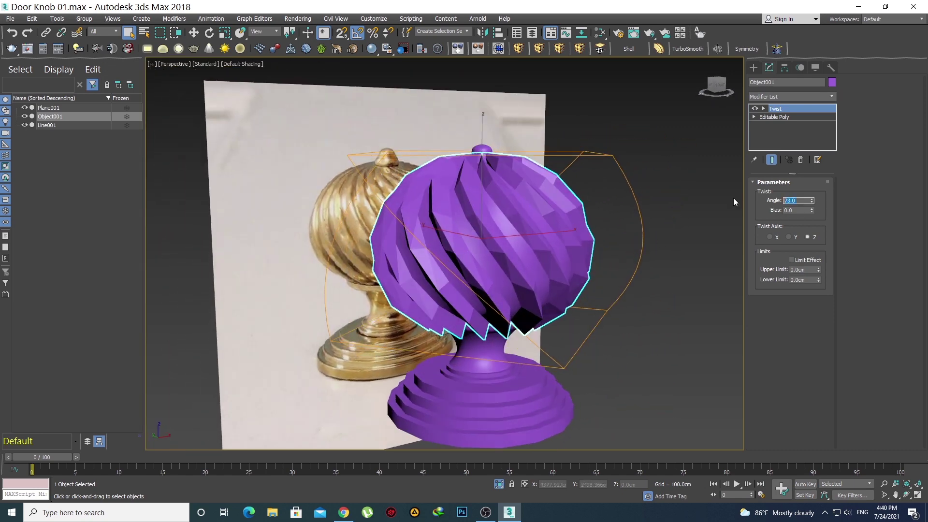
type("72")
key("Return")
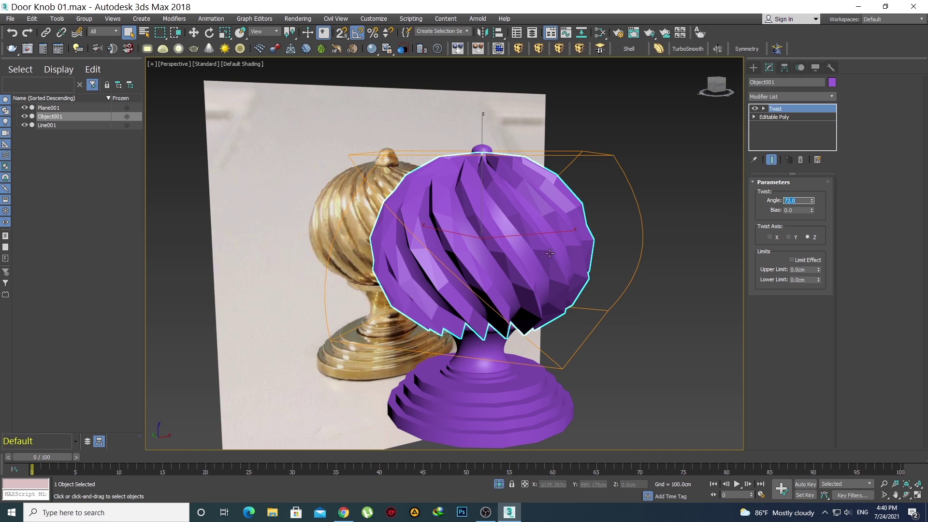
middle_click_drag(554, 230, 527, 273, "alt")
key("f")
scroll(534, 227, "up", 10)
scroll(533, 227, "down", 10)
scroll(502, 258, "up", 4)
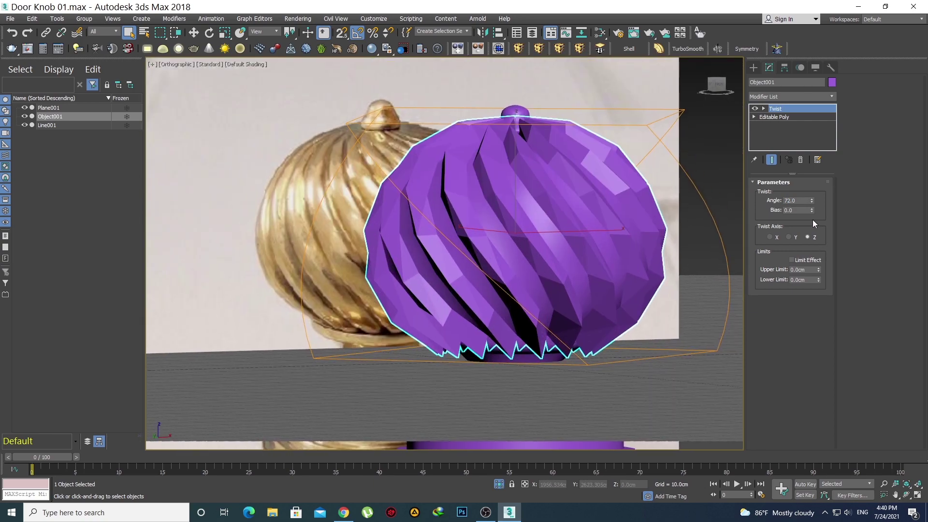
- Set the ball's twist angle to 75 and add a TurboSmooth modifier with 2 iterations above it
type("75")
key("Return")
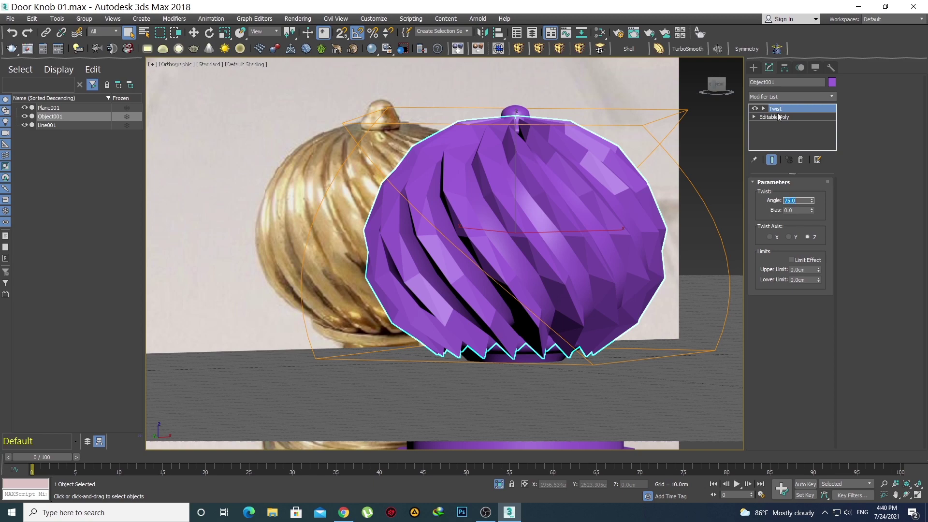
left_click(688, 49)
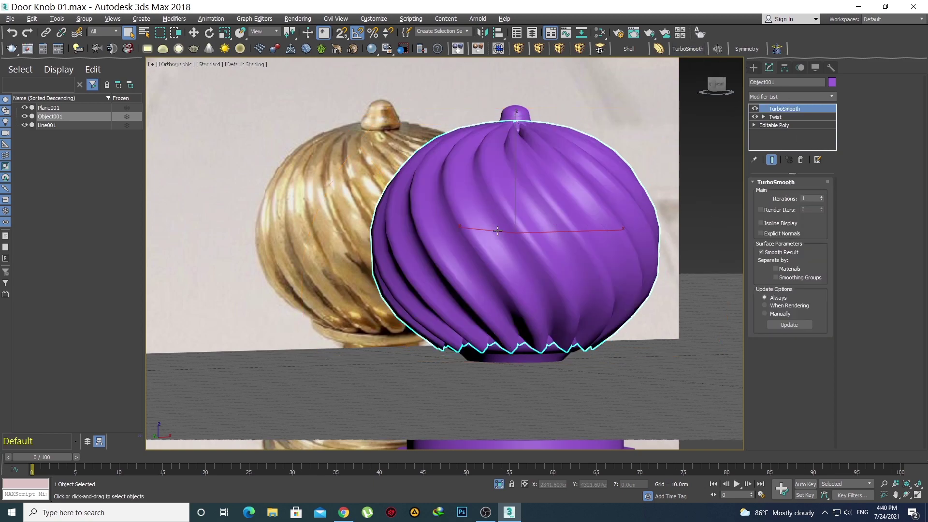
middle_click_drag(551, 212, 579, 238, "alt")
left_click(822, 197)
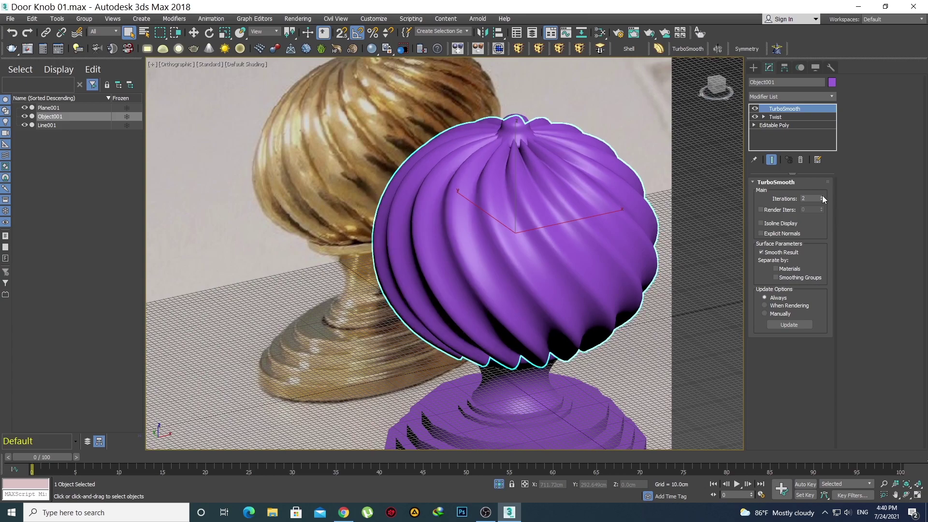
middle_click_drag(425, 208, 547, 185, "alt")
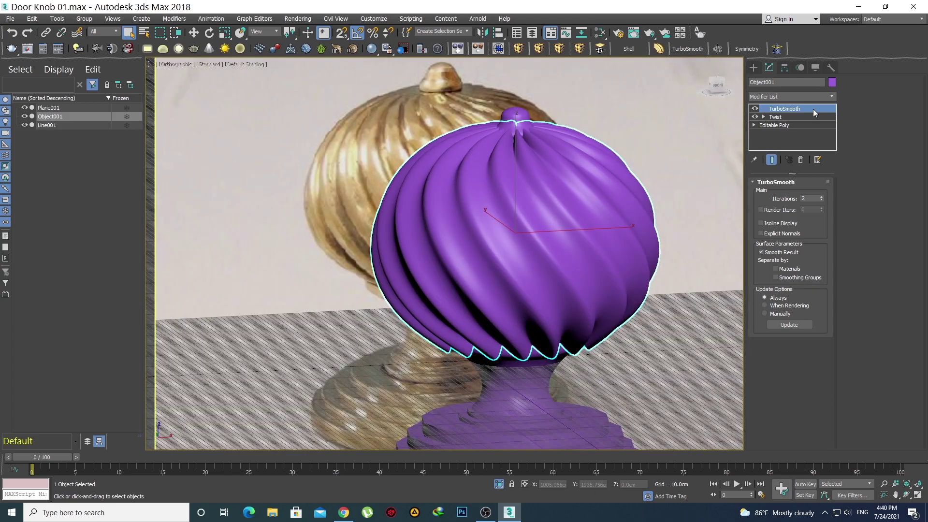
- Select the lathed base-and-finial object for editing and display edged faces around its finial in the front view
left_click(754, 67)
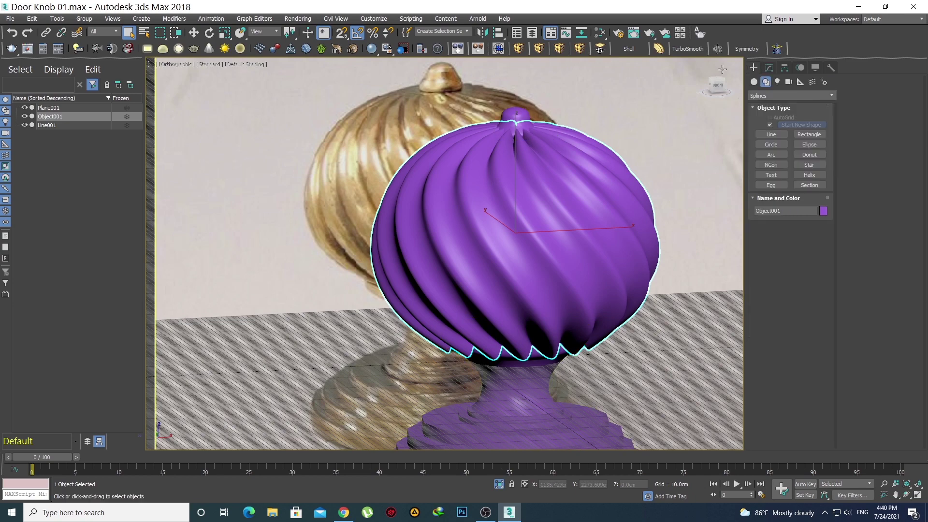
left_click(522, 425)
scroll(541, 205, "down", 5)
key("f")
scroll(503, 230, "up", 8)
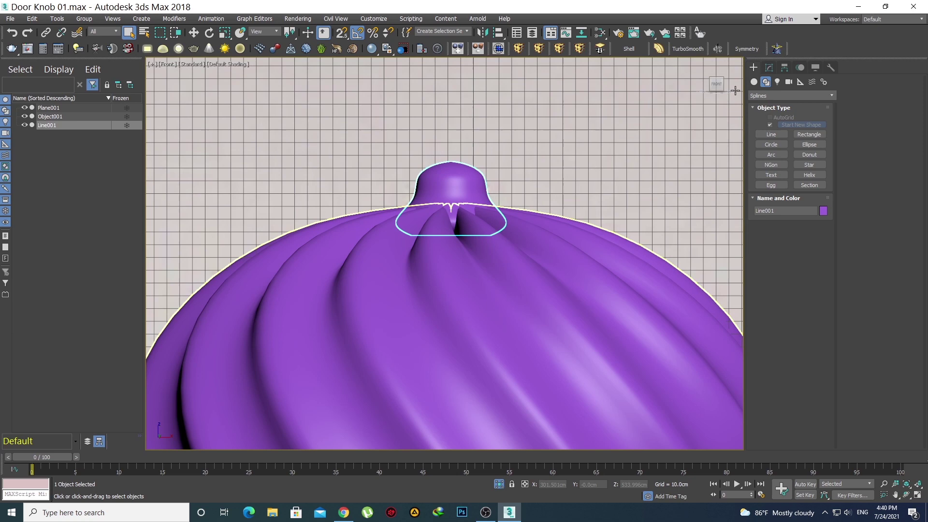
left_click(769, 68)
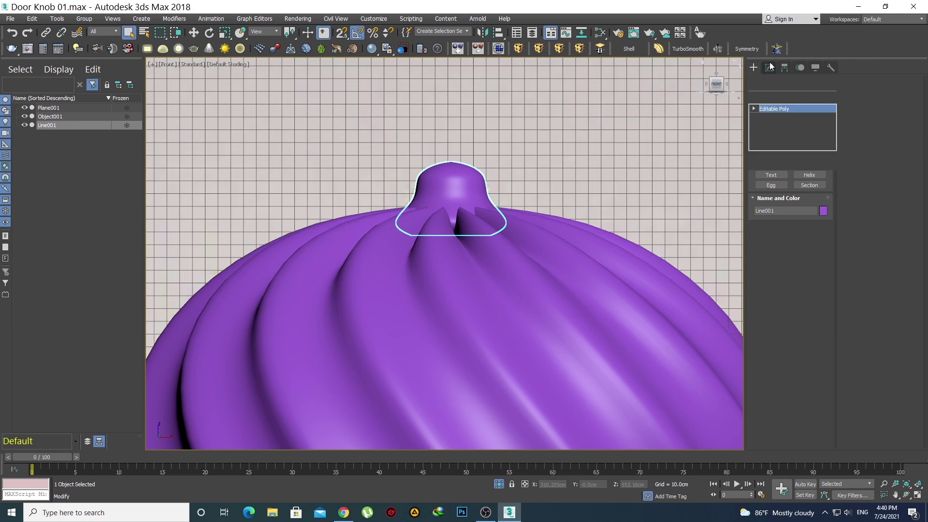
middle_click_drag(536, 166, 532, 234)
key("F4")
- Select the vertices of the finial on top of the ball and show it in wireframe
key("1")
left_click_drag(589, 310, 297, 155)
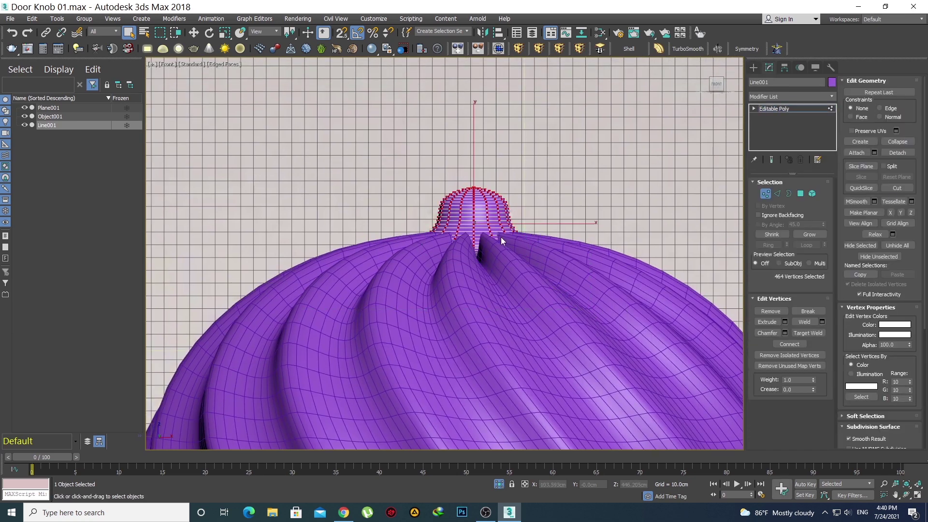
scroll(481, 231, "up", 3)
middle_click_drag(468, 221, 484, 235)
key("F3")
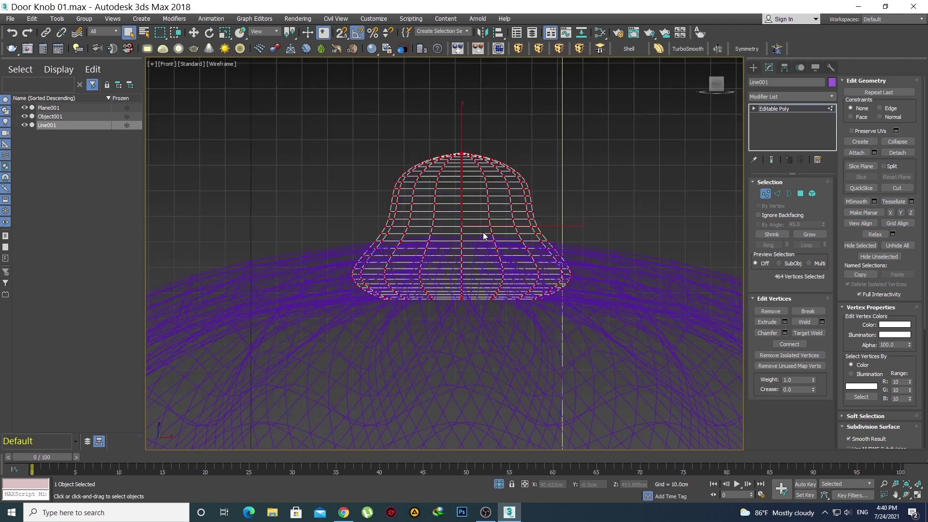
- Select the whole finial as an element and move it straight up until it rests on top of the ball
key("w")
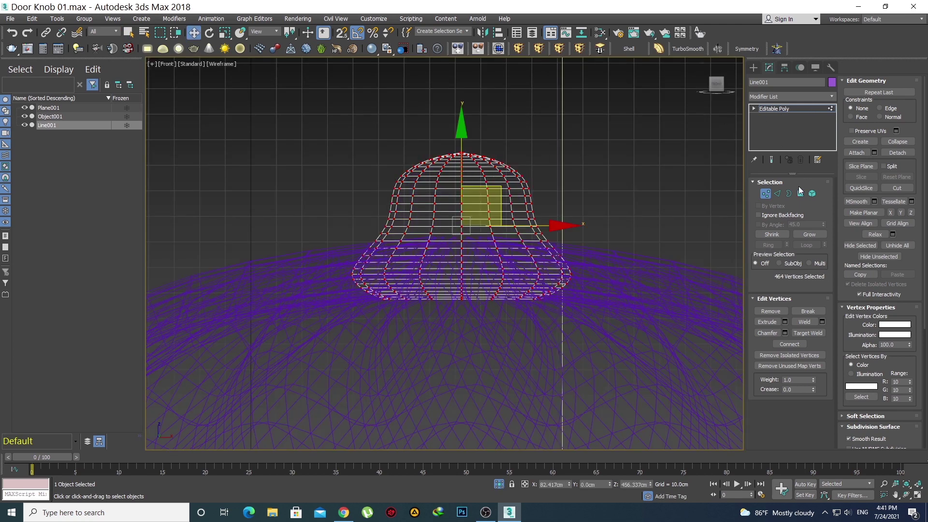
left_click(813, 194)
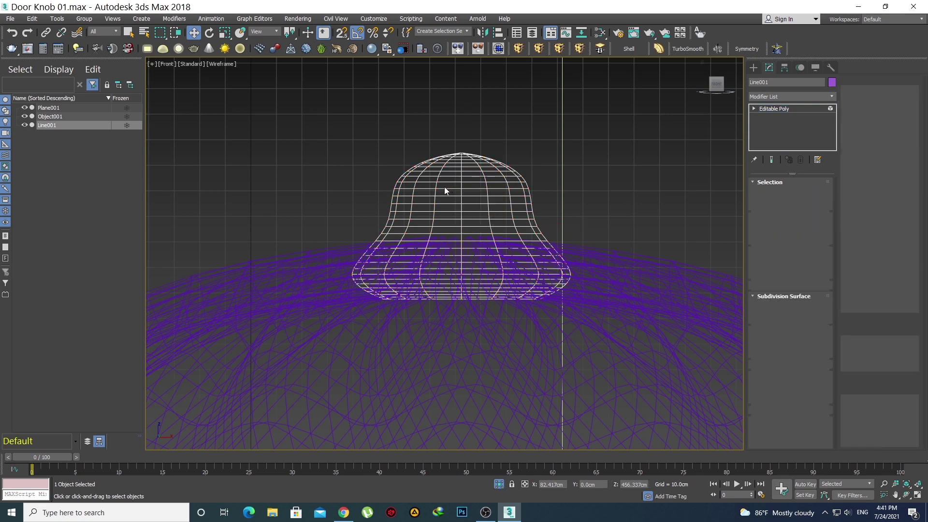
left_click(462, 181)
left_click_drag(463, 181, 462, 130)
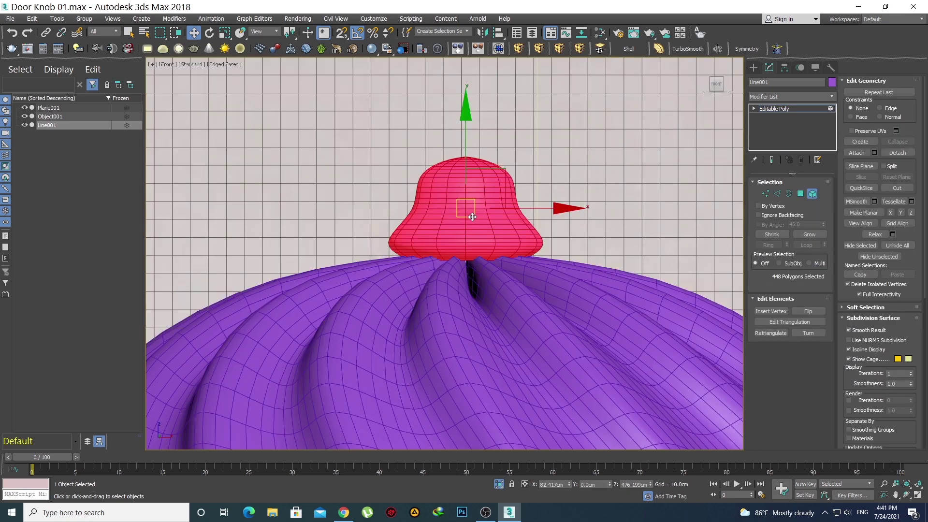
scroll(472, 232, "up", 5)
scroll(474, 249, "down", 2)
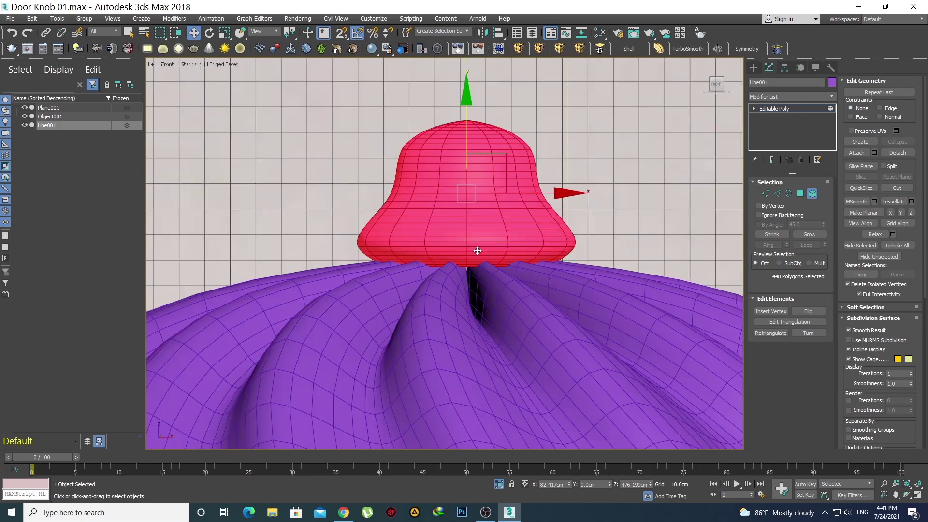
- Detach the selected finial element from the base as a separate object, viewed in perspective
key("p")
scroll(488, 280, "up", 2)
middle_click_drag(495, 292, 575, 266, "alt")
left_click(896, 152)
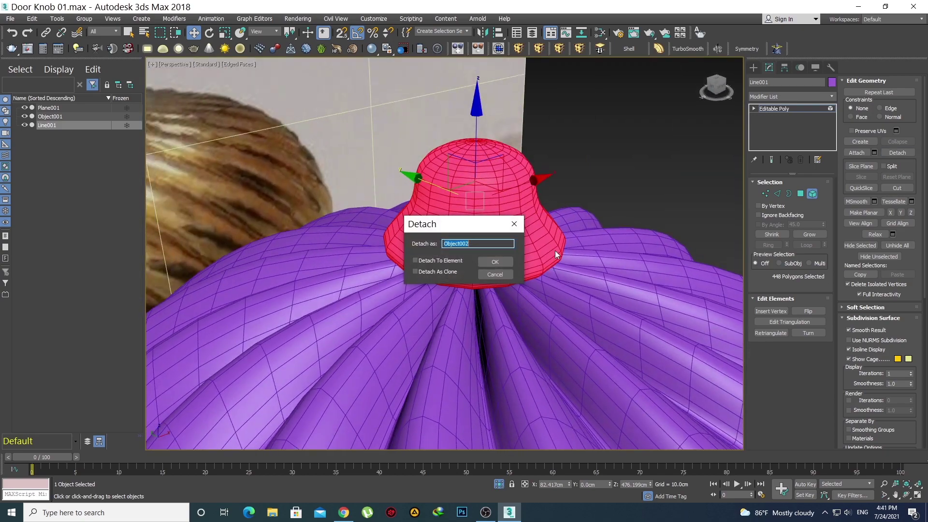
left_click(496, 261)
- Select the twisted ball and turn off the effect of its TurboSmooth modifier
left_click(753, 67)
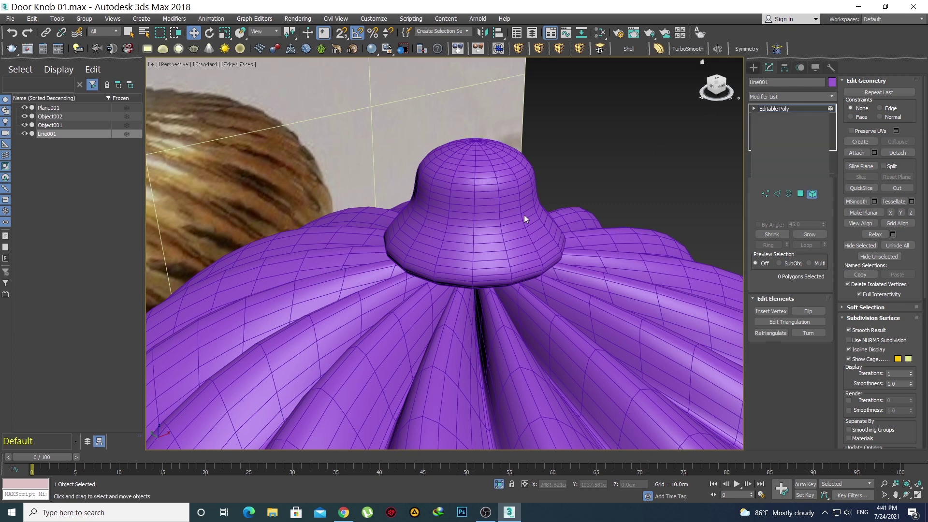
left_click(500, 224)
left_click(769, 68)
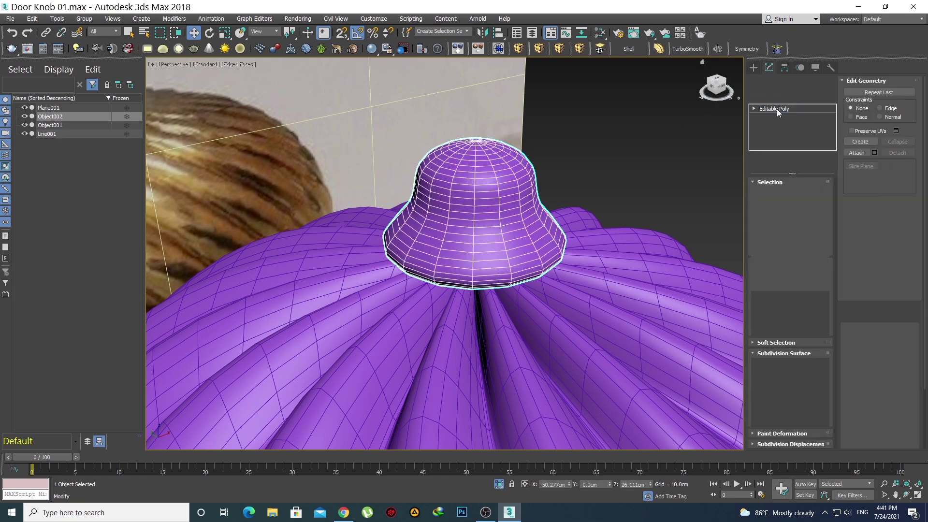
left_click(617, 315)
left_click(755, 108)
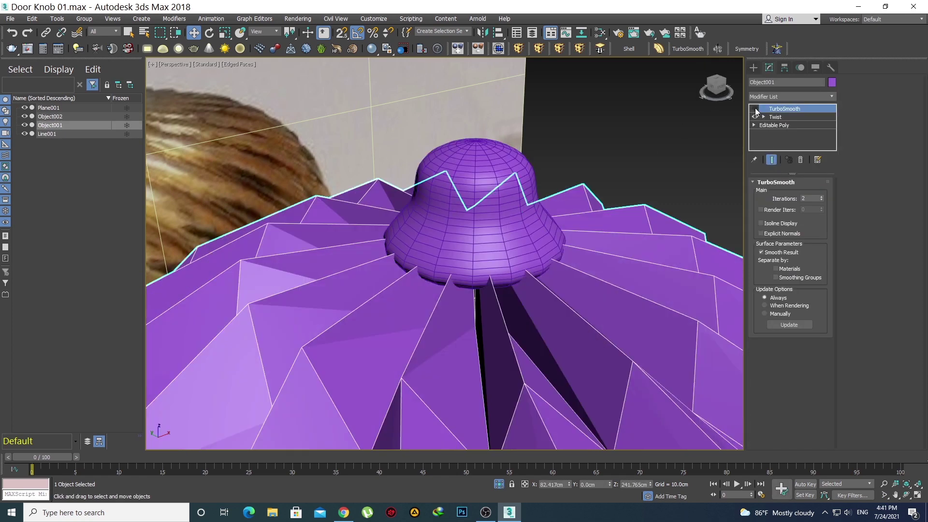
- Isolate the detached finial and frame it in the front view
left_click(752, 68)
left_click(487, 215)
key("z")
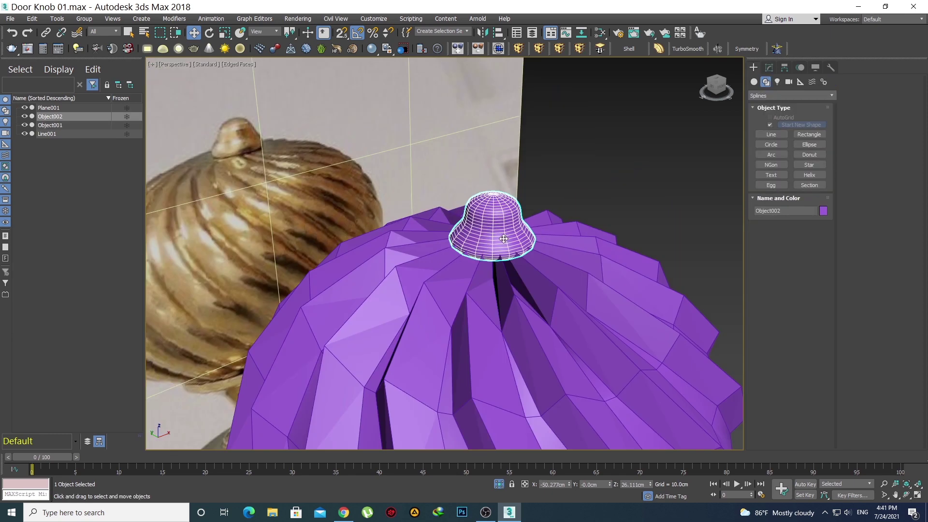
key("alt+q")
key("f")
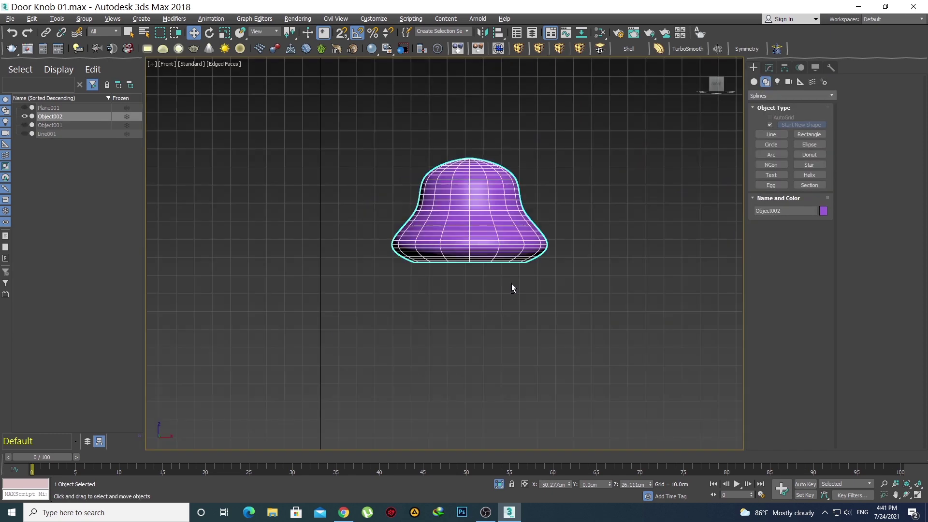
key("z")
middle_click_drag(476, 305, 423, 300)
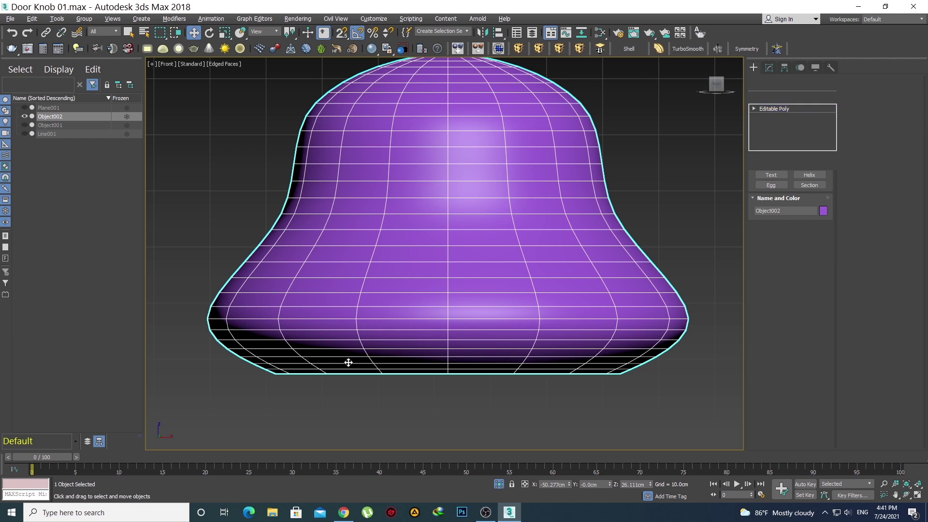
- Select every second horizontal edge along one side of the finial, from its lower rim up to the tip
key("2")
left_click(269, 338)
key("q")
scroll(276, 364, "up", 3)
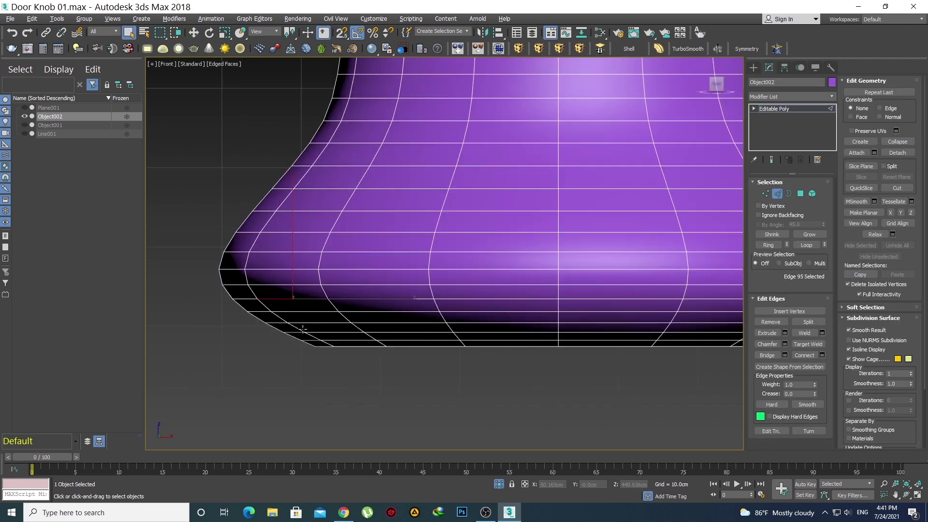
left_click(333, 340)
left_click(319, 323, "ctrl")
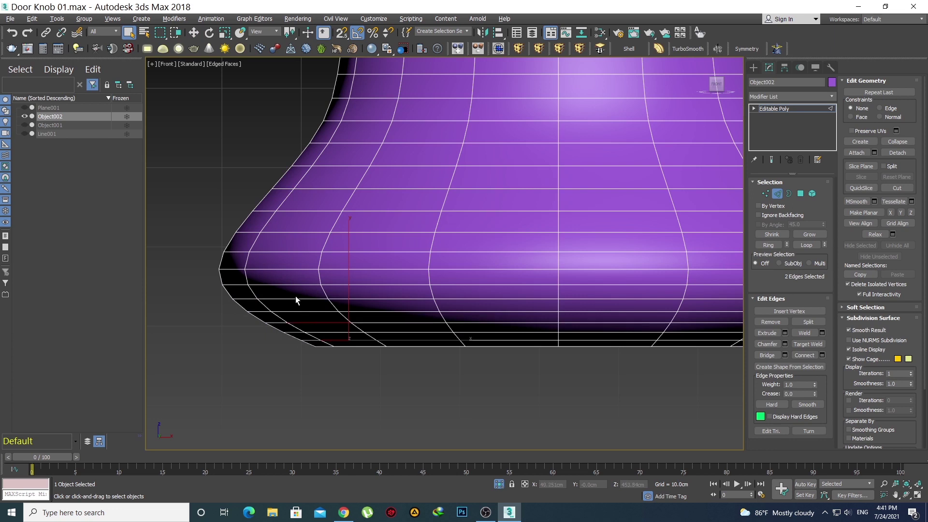
left_click(295, 300, "ctrl")
left_click(295, 232, "ctrl")
left_click(352, 143, "ctrl")
middle_click_drag(445, 145, 445, 310)
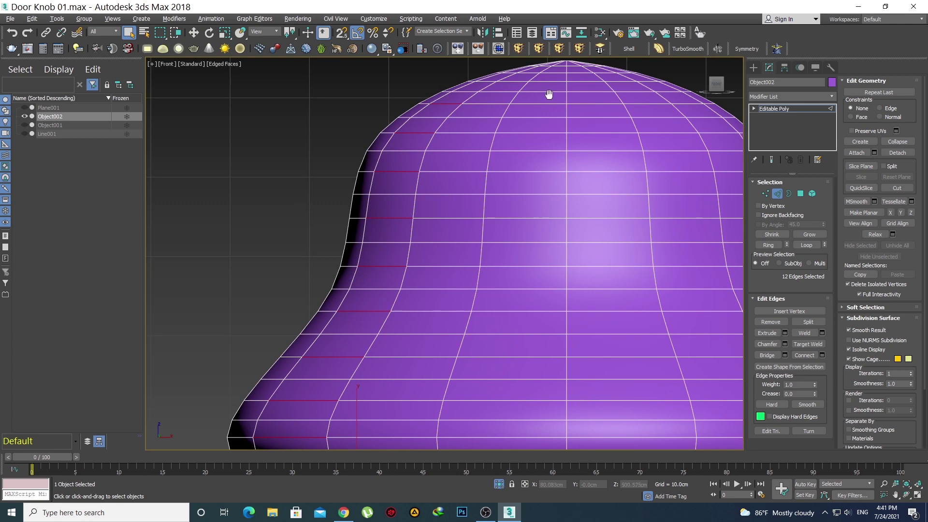
middle_click_drag(549, 95, 389, 237)
left_click(369, 236, "ctrl")
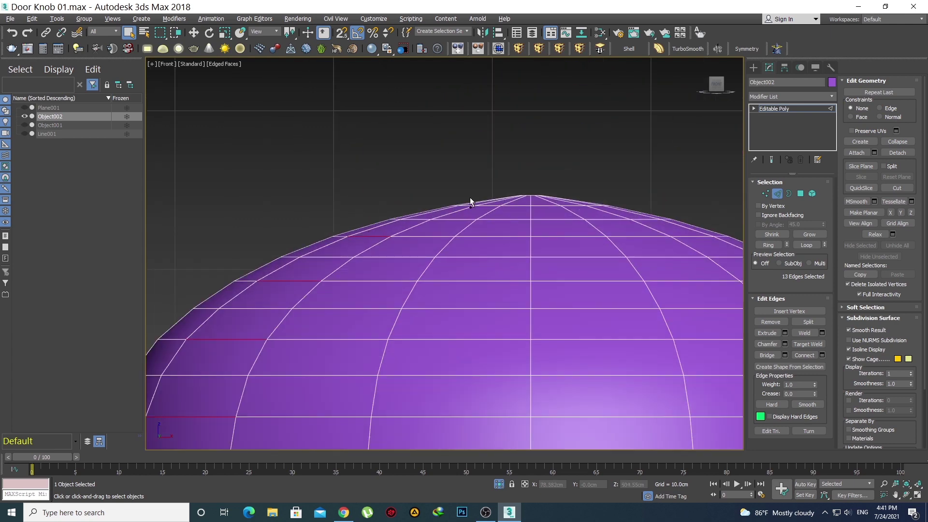
scroll(471, 206, "up", 3)
left_click(458, 211, "ctrl")
scroll(458, 211, "down", 5)
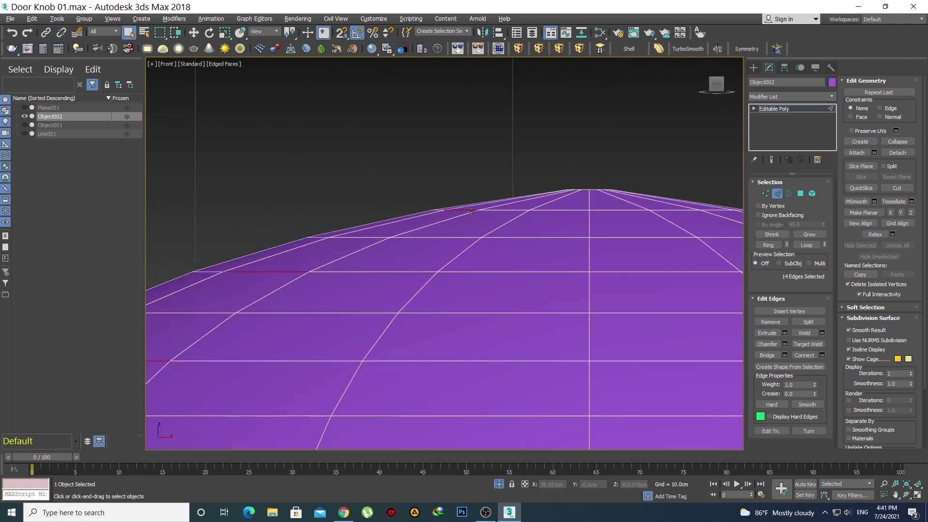
- Extend the selected edges to full loops around the finial and remove them
key("alt+l")
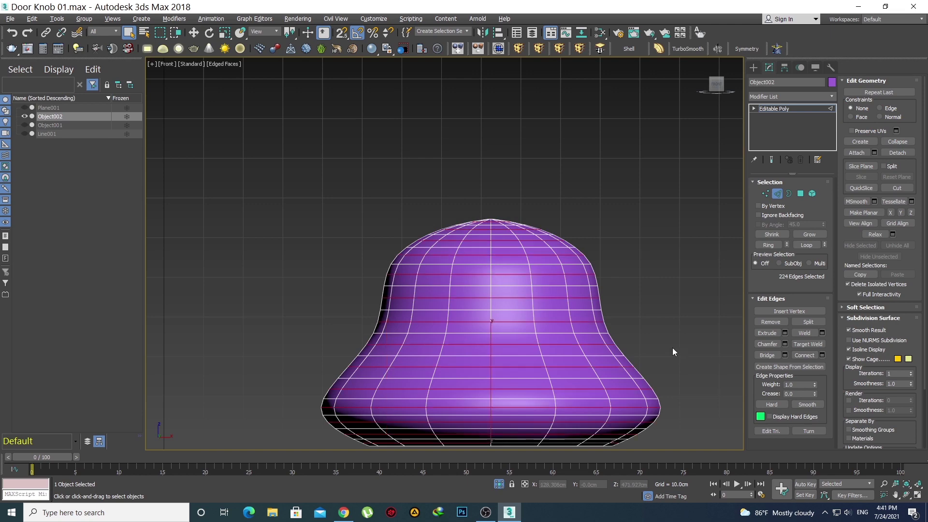
key("z")
left_click(772, 322)
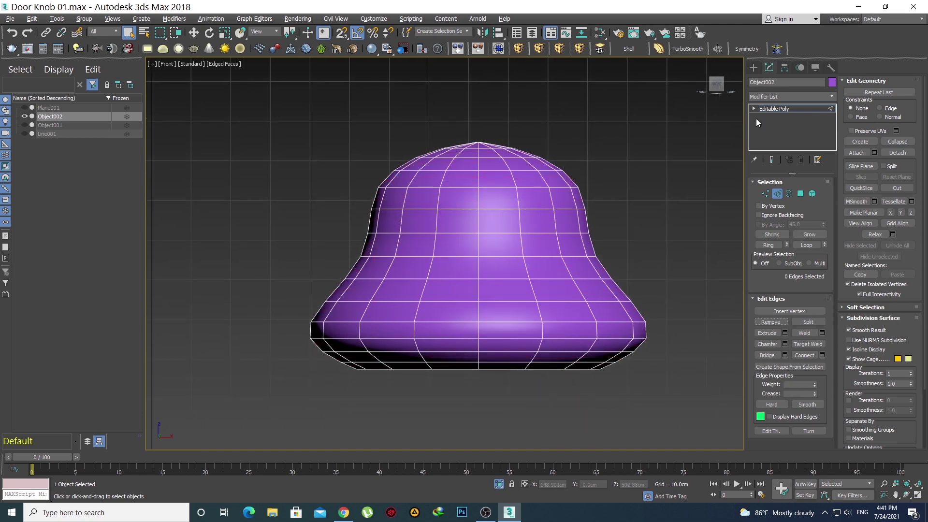
- Leave the finial's isolation and bring back the ball, the base and the reference plane
scroll(524, 263, "down", 5)
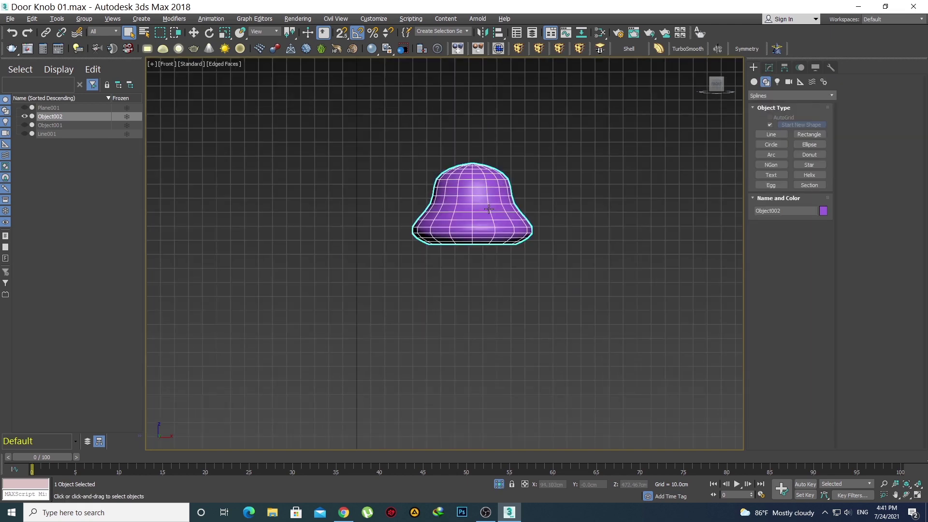
right_click(484, 205)
left_click(507, 156)
scroll(507, 154, "down", 5)
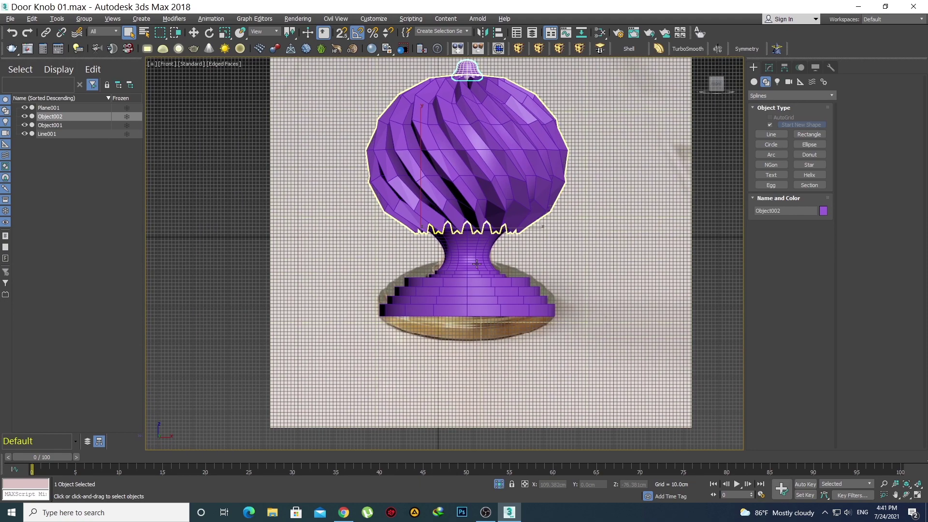
- Select the knob's stepped base with its neck and isolate it in the perspective view
left_click(465, 377)
key("z")
scroll(474, 263, "up", 2)
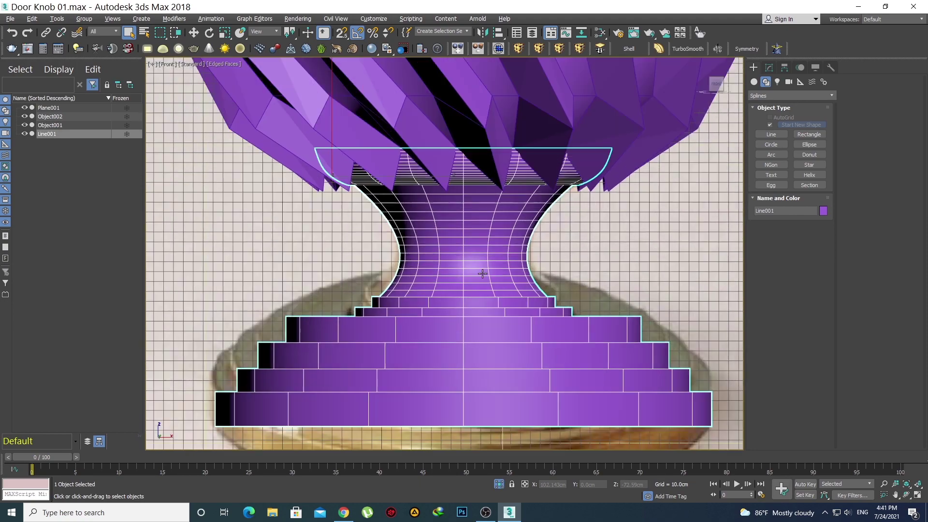
scroll(467, 251, "down", 5)
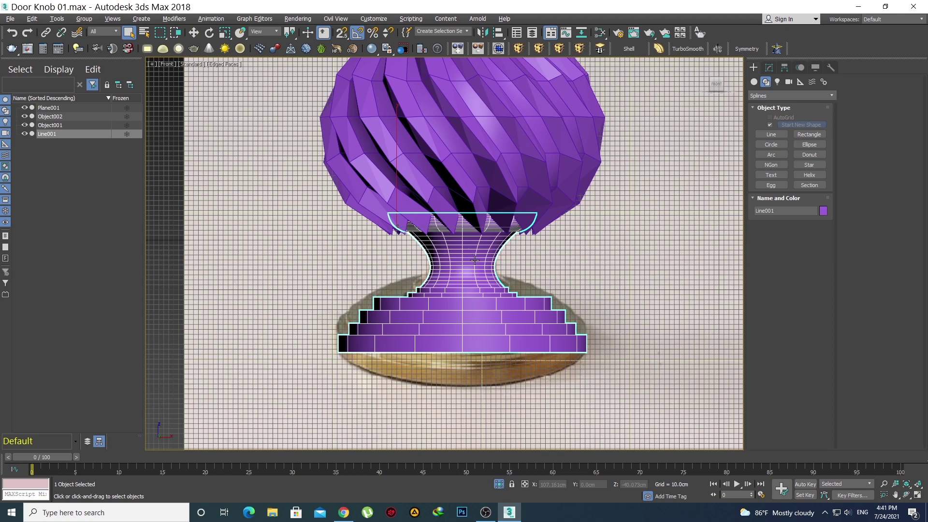
key("alt+q")
scroll(476, 264, "down", 3)
key("p")
middle_click_drag(483, 267, 509, 310, "alt")
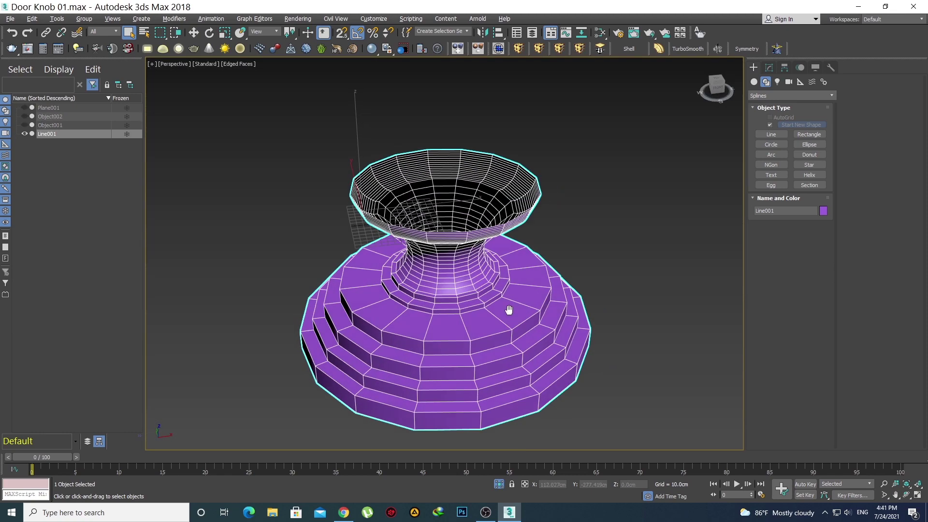
- Center the pivot of the isolated base to the object
left_click(769, 67)
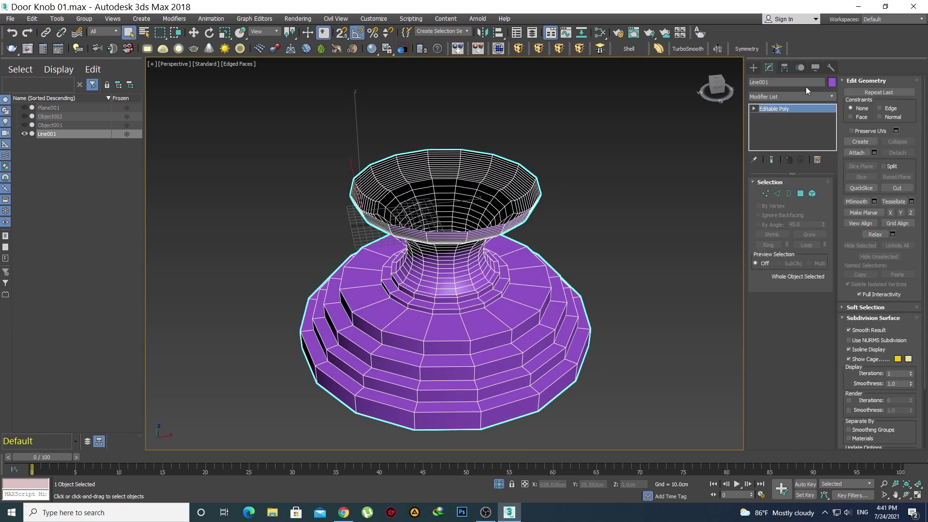
left_click(784, 67)
left_click(791, 134)
left_click(791, 184)
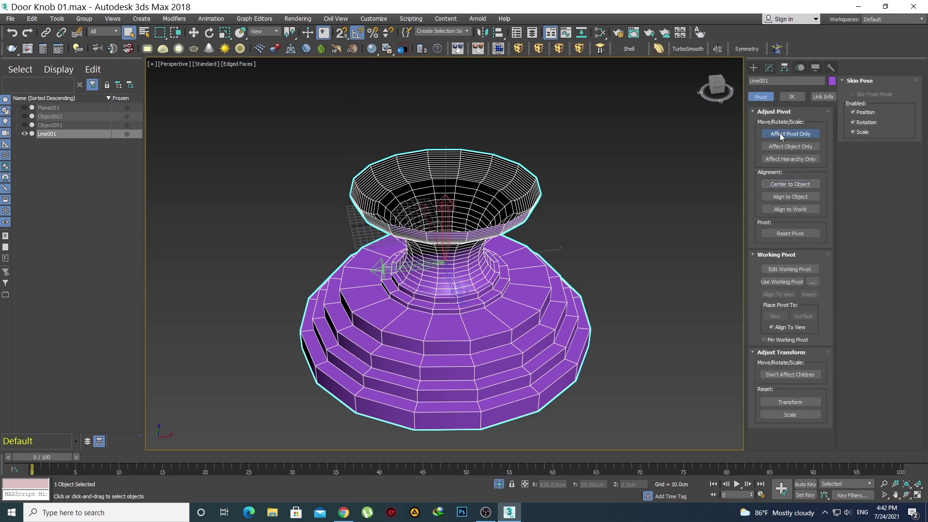
left_click(753, 67)
scroll(479, 313, "up", 5)
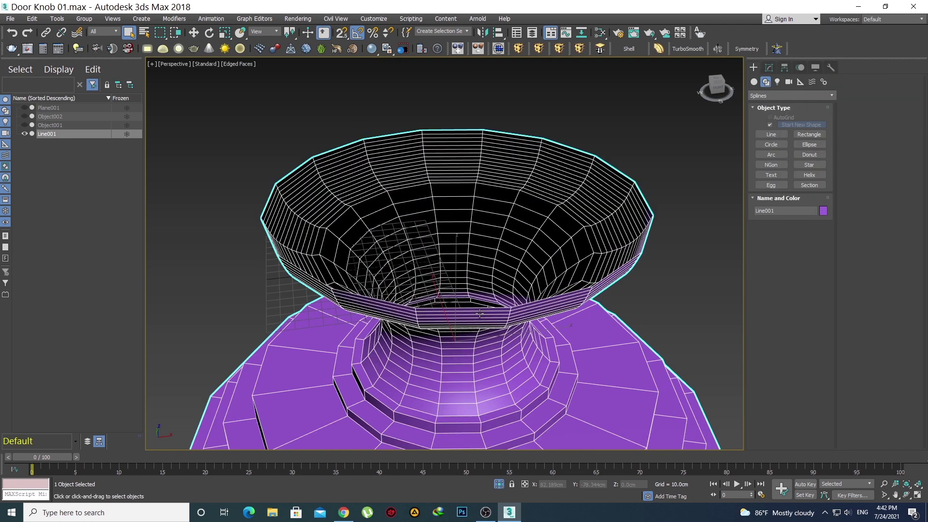
- Select the open border at the flared top of the base and scale a copy of it inward to form a flat lip
key("3")
left_click(610, 274)
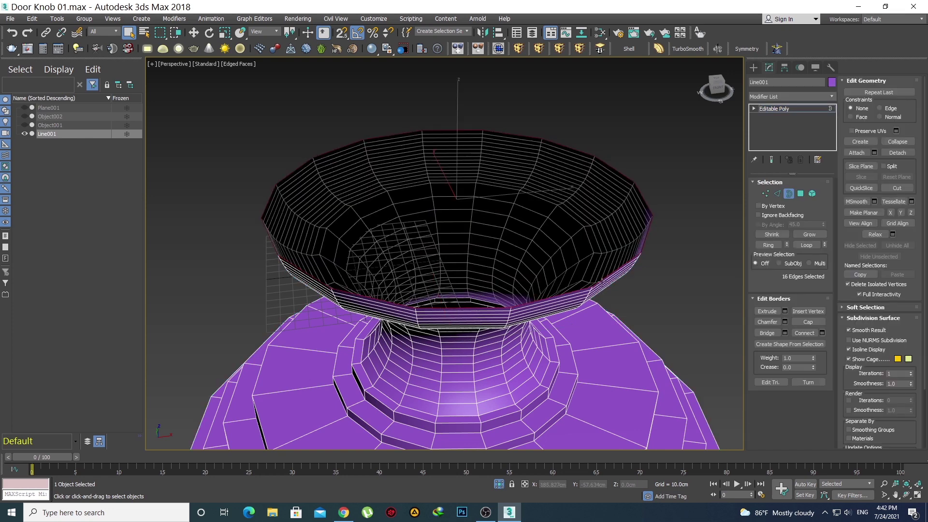
key("w")
scroll(473, 294, "up", 4)
key("r")
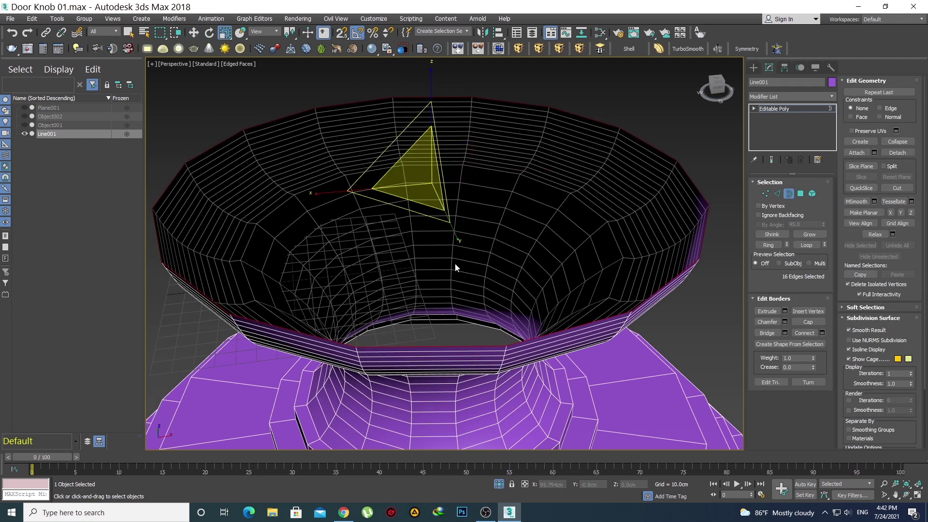
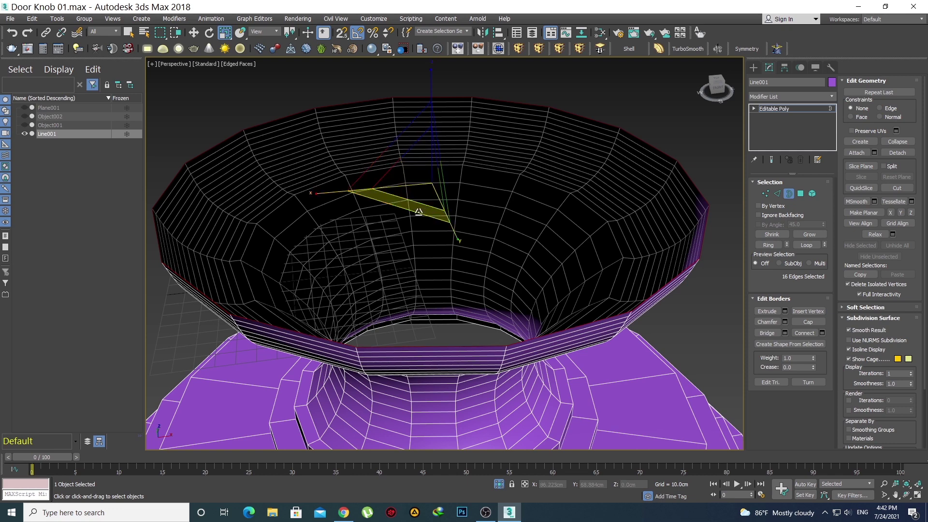
mouse_move(419, 212)
left_mouse_down()
mouse_move(399, 201)
mouse_move(408, 200)
left_mouse_up()
scroll(436, 269, "down", 5)
middle_click_drag(436, 268, 464, 220, "alt")
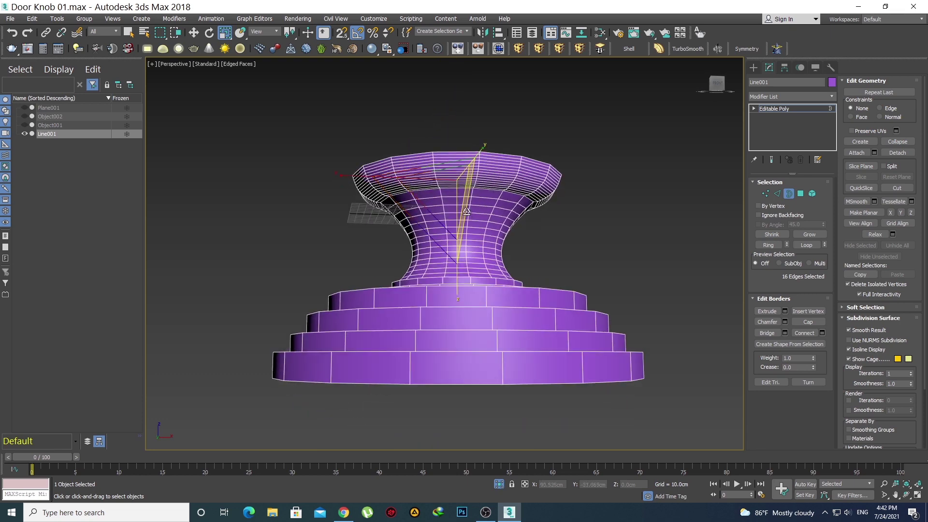
- Select seven alternate horizontal edges down the side of the flared rim, starting just below its top edge
scroll(472, 211, "up", 3)
key("f")
scroll(484, 218, "up", 5)
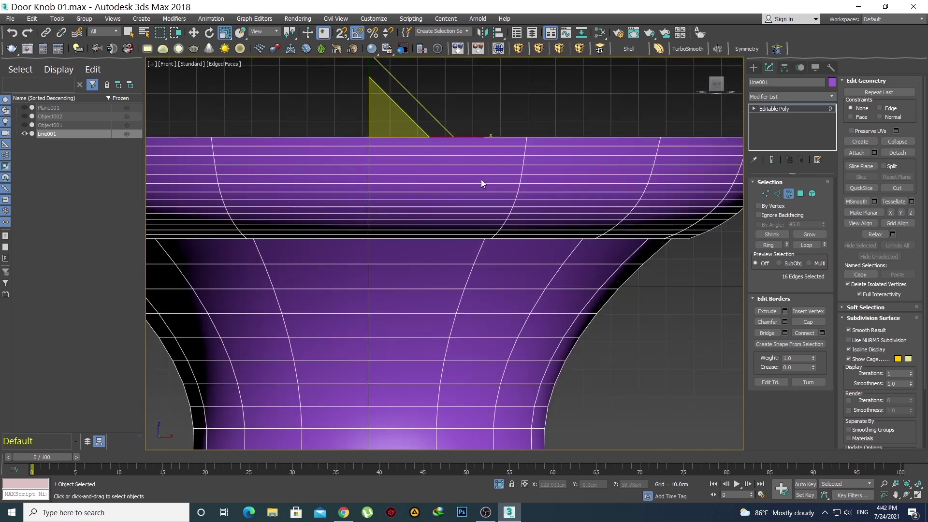
key("q")
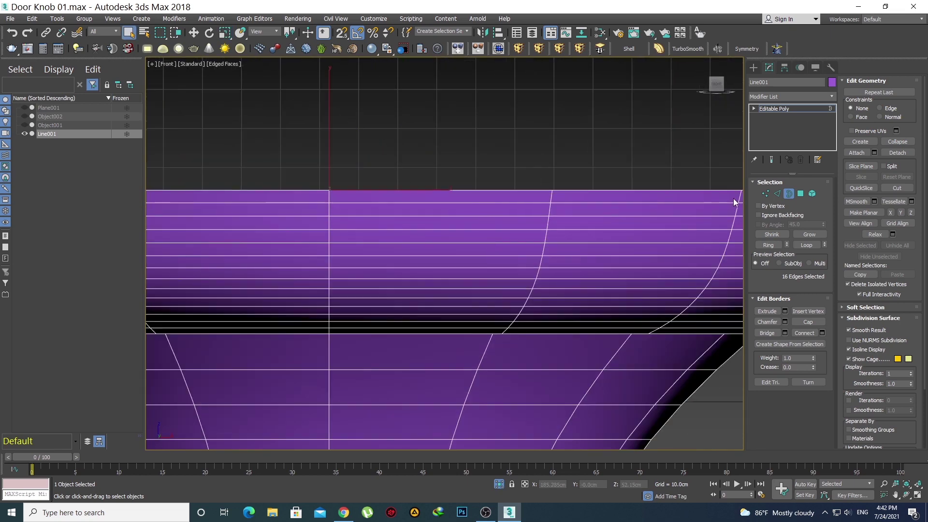
left_click(776, 194)
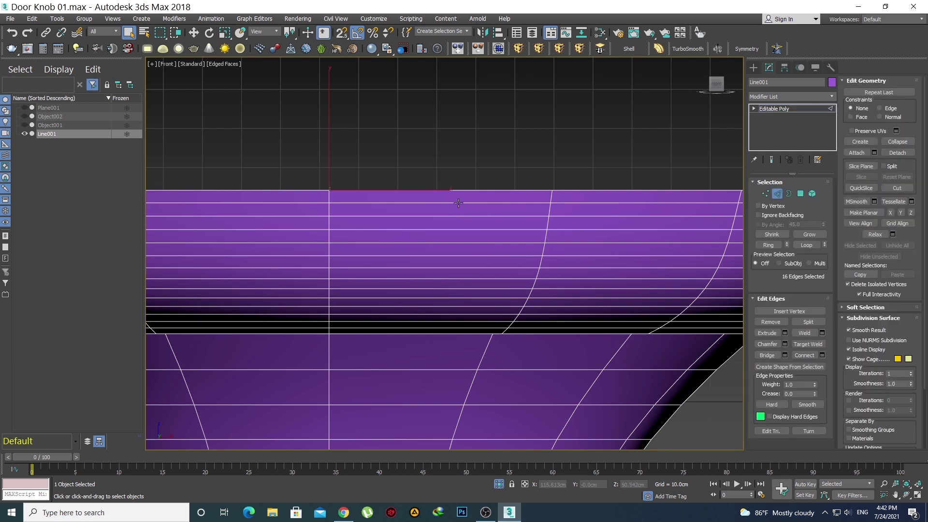
left_click(458, 203)
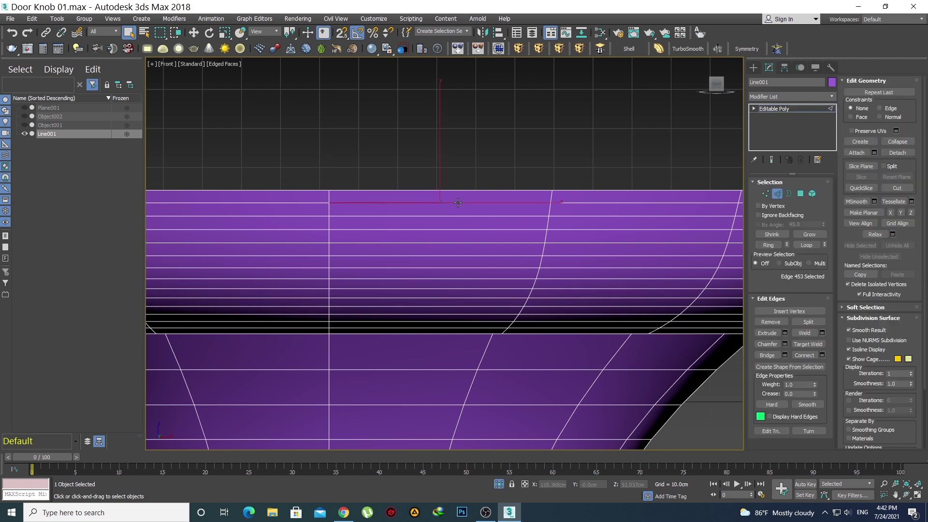
left_click(403, 229, "ctrl")
left_click(398, 255, "ctrl")
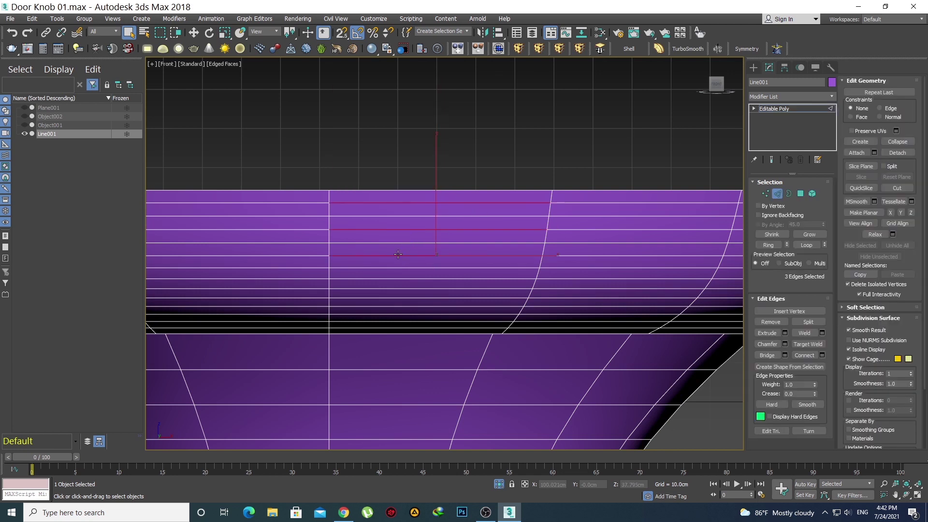
left_click(395, 278, "ctrl")
middle_click_drag(395, 278, 425, 295, "alt")
left_click(385, 310, "ctrl")
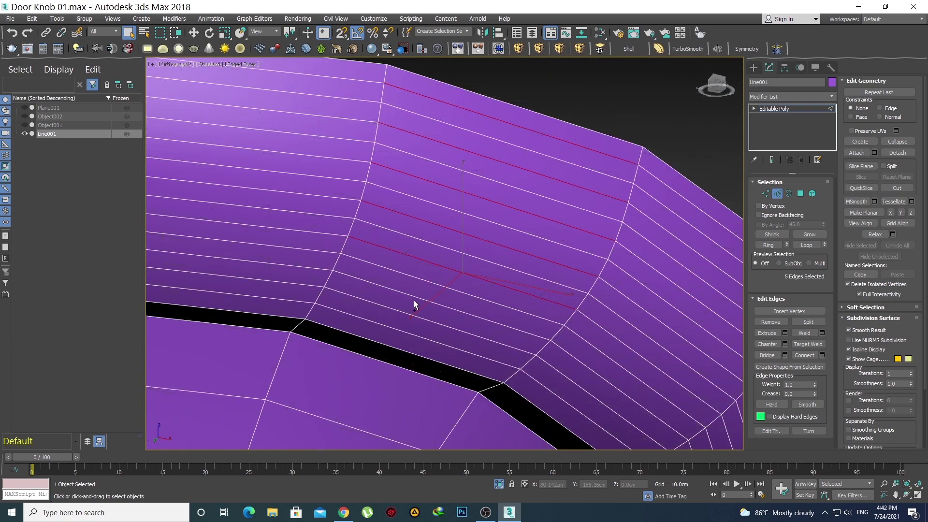
left_click(413, 297, "ctrl")
left_click(396, 331, "ctrl")
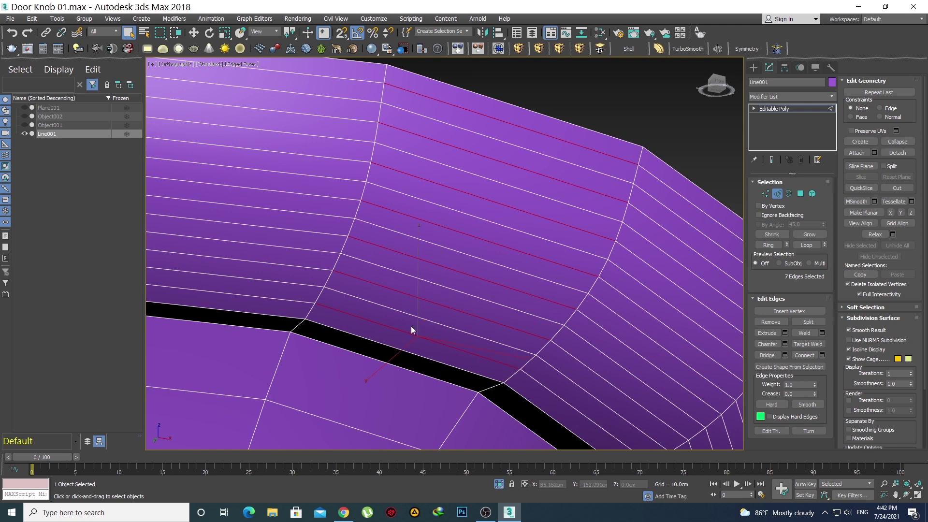
- Extend the selected rim edges to full loops around the flared rim and remove them
scroll(415, 329, "down", 2)
middle_click_drag(414, 329, 427, 262)
key("alt+r")
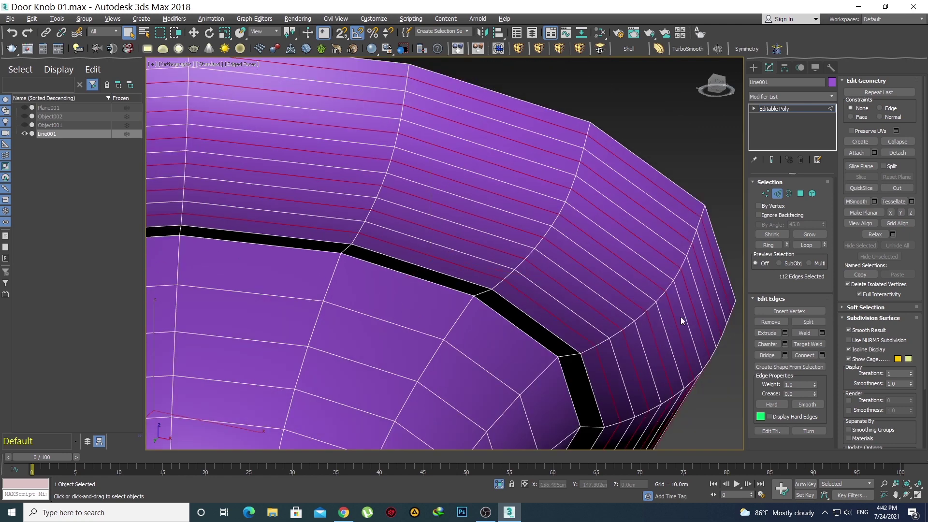
left_click(771, 322)
scroll(442, 293, "down", 4)
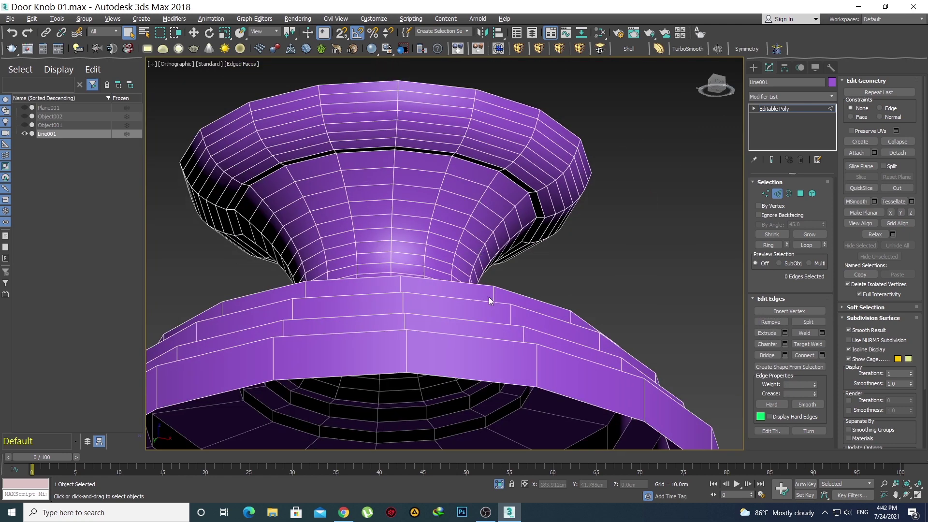
- Select six alternate horizontal edges down the neck in the front view, extend them to full loops and remove them
key("f")
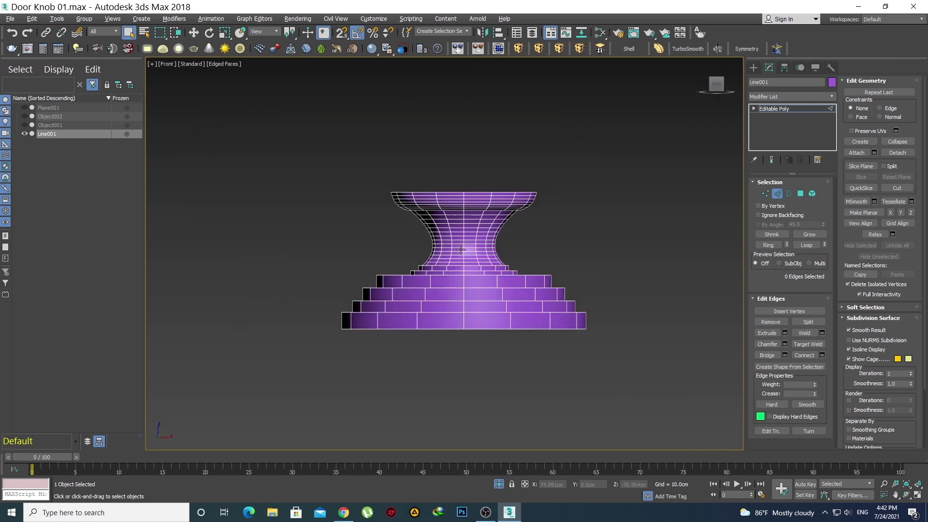
scroll(471, 236, "up", 5)
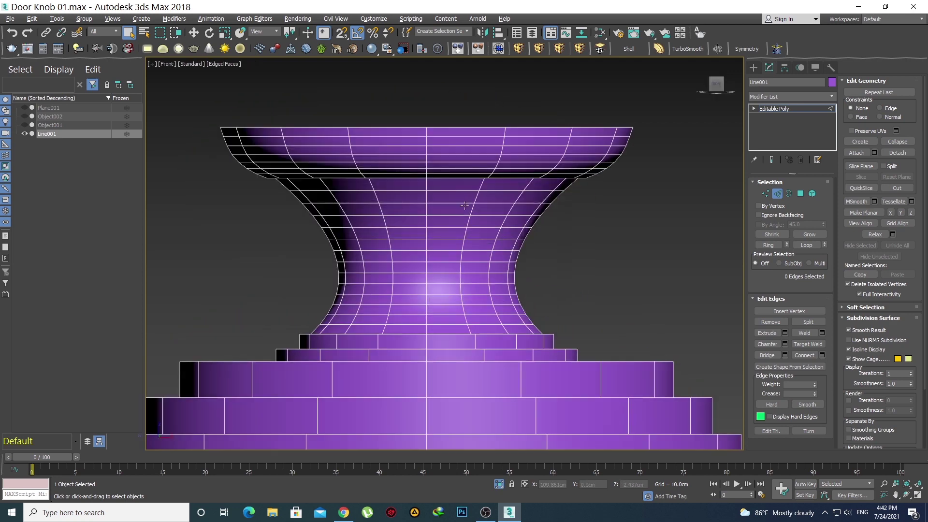
left_click(457, 204)
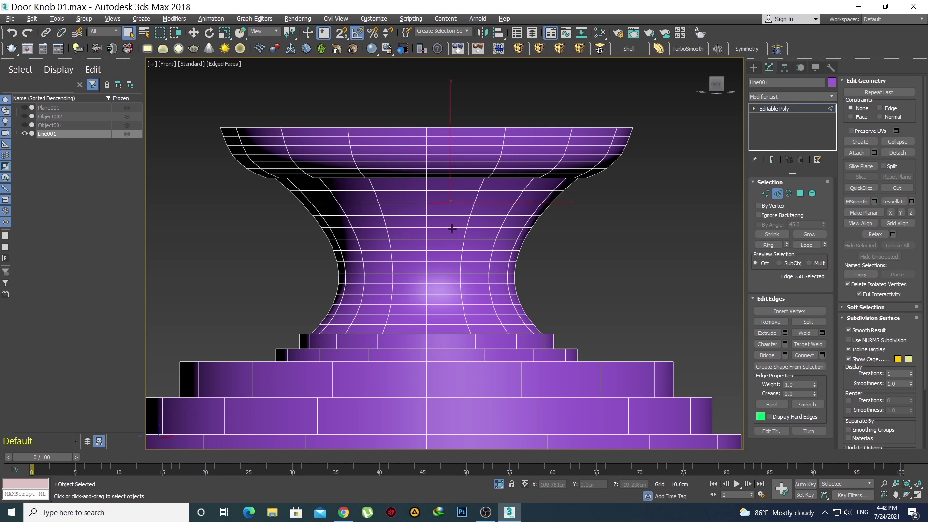
left_click(450, 247, "ctrl")
left_click(445, 252, "ctrl")
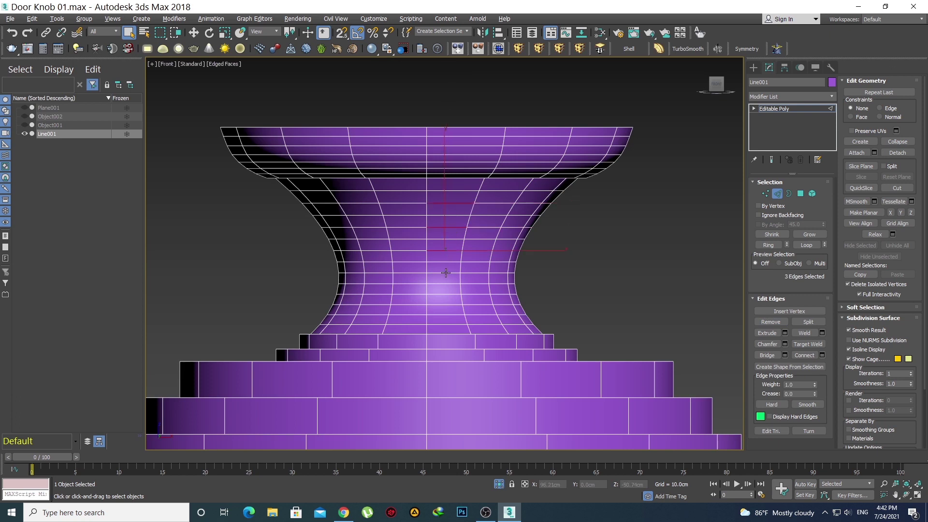
left_click(445, 273, "ctrl")
left_click(442, 294, "ctrl")
left_click(443, 315, "ctrl")
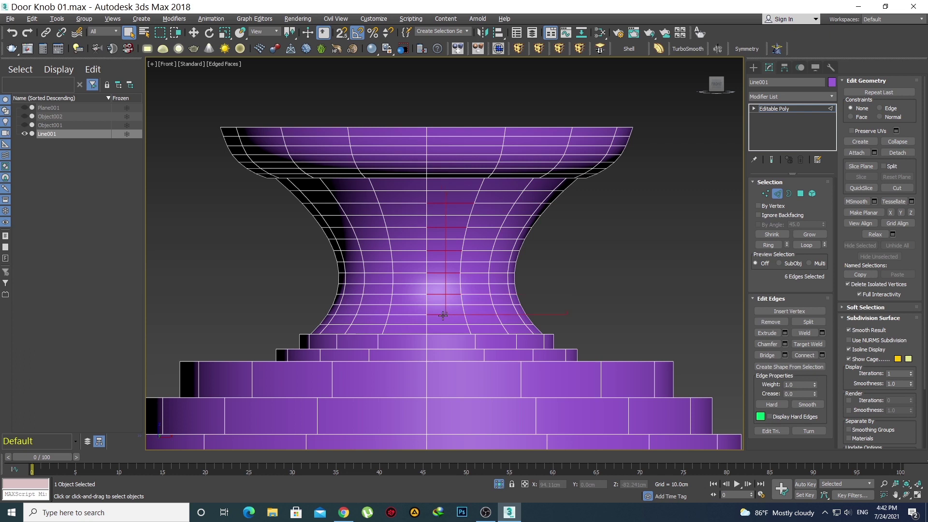
key("alt+r")
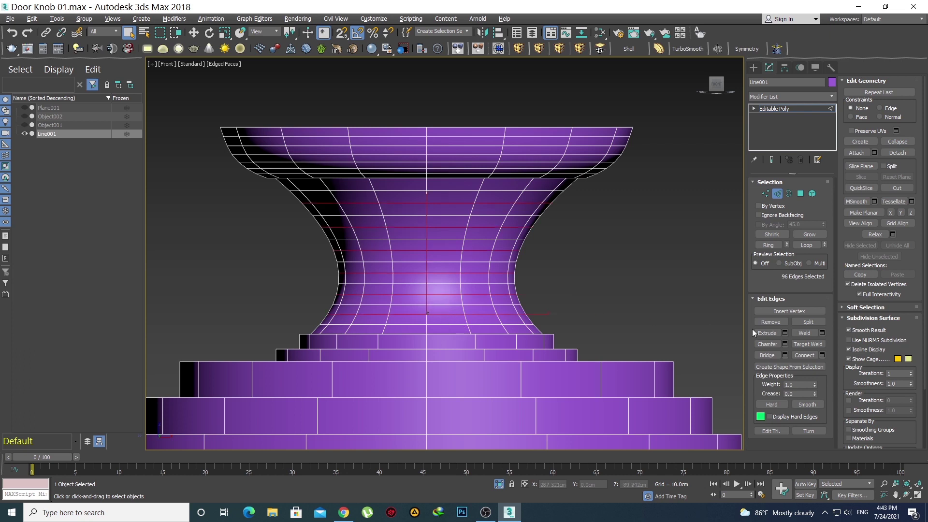
left_click(771, 322)
scroll(505, 210, "down", 3)
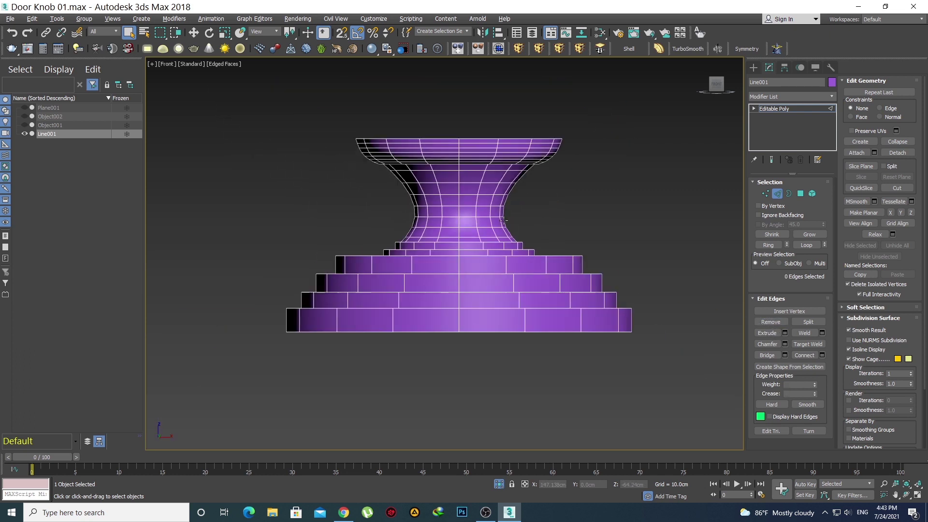
- Select the inner corner edges between the base's four large steps and extend them to full loops
key("2")
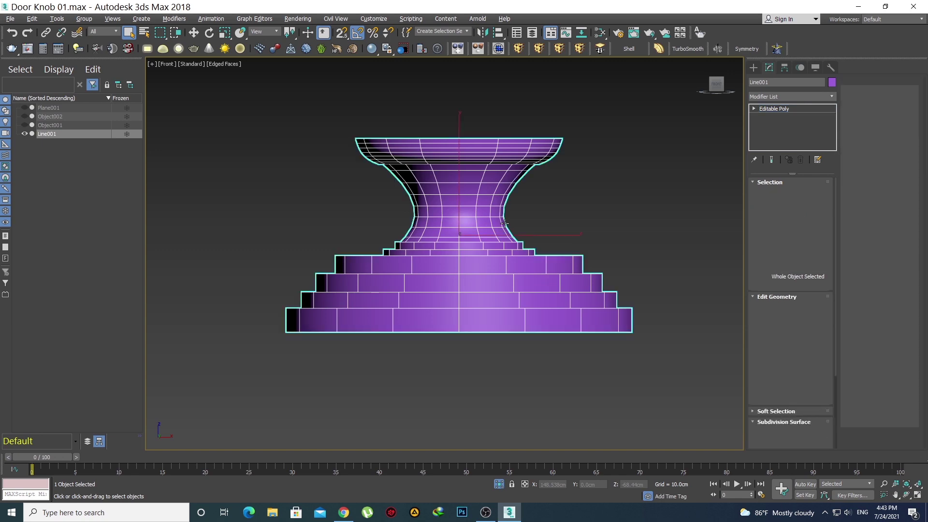
scroll(406, 335, "up", 3)
middle_click_drag(429, 292, 393, 300, "alt")
scroll(405, 335, "up", 2)
key("2")
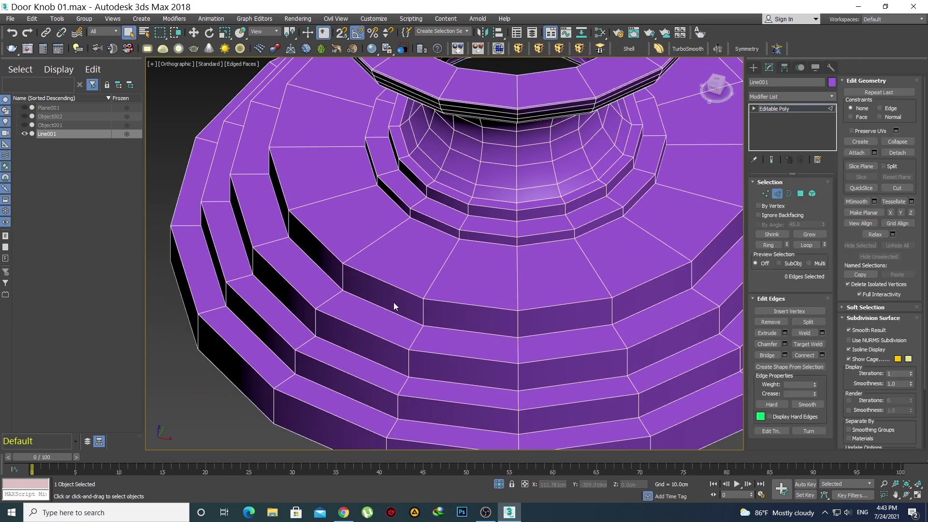
left_click(392, 285)
left_click(379, 308, "ctrl")
left_click_drag(383, 307, 338, 393)
scroll(338, 372, "down", 3)
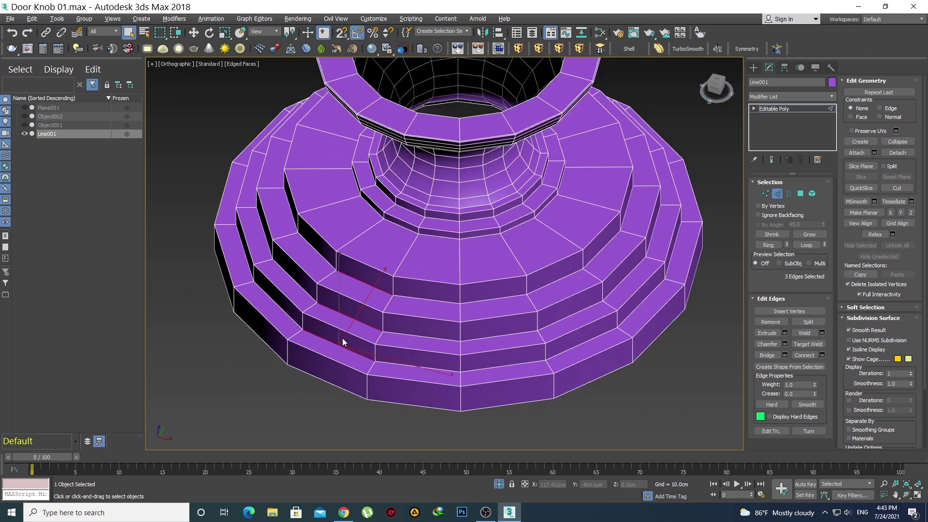
left_click(346, 347, "ctrl")
middle_click_drag(346, 347, 404, 320, "alt")
key("alt+l")
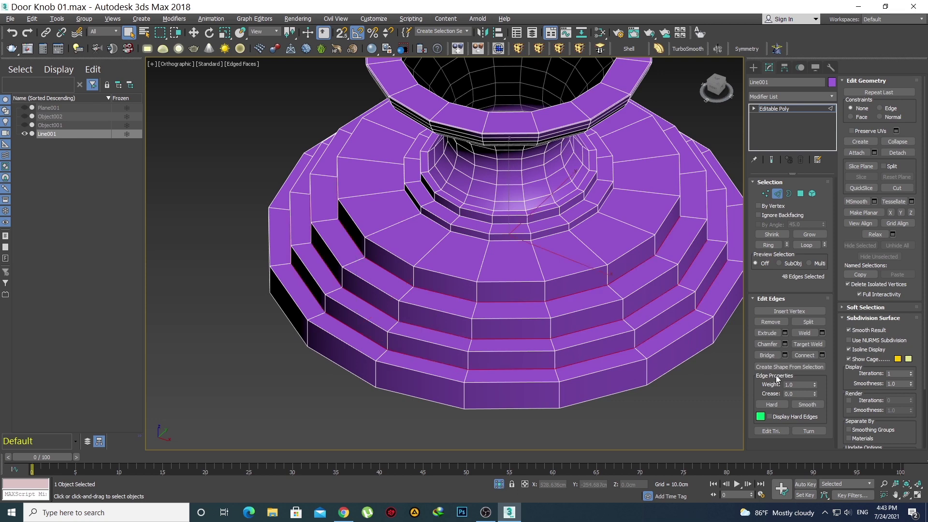
- Add the lower edges of both small collar steps and the edge where the neck meets the collar to the selection
scroll(492, 243, "up", 5)
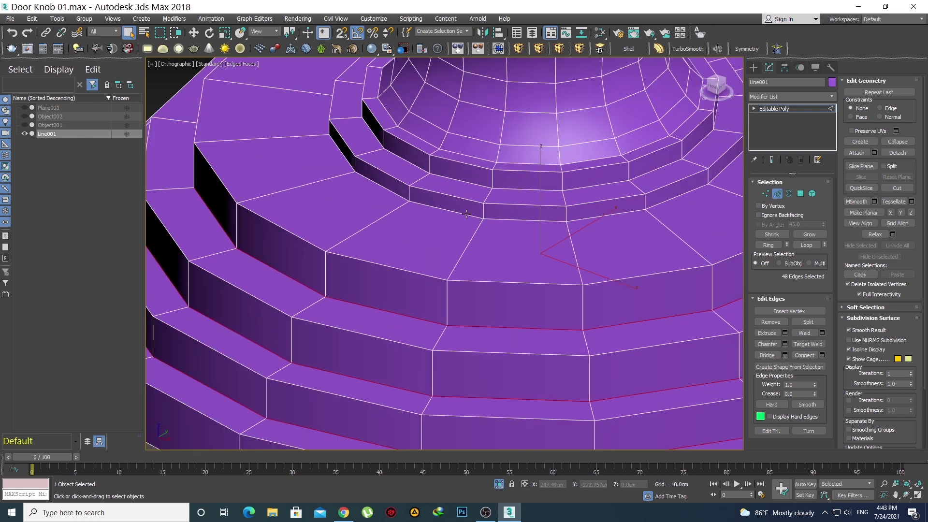
left_click(465, 213, "ctrl")
scroll(461, 246, "down", 3)
left_click(458, 242, "ctrl")
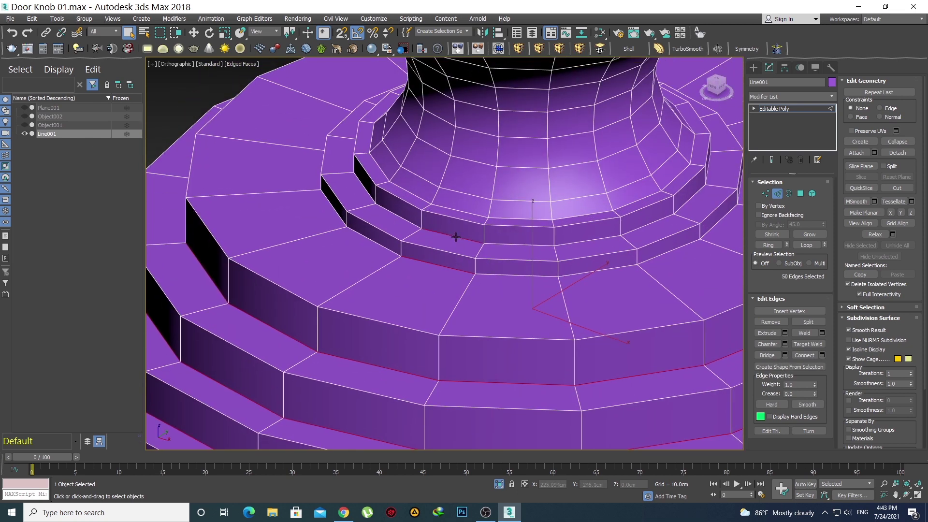
middle_click_drag(459, 242, 466, 288)
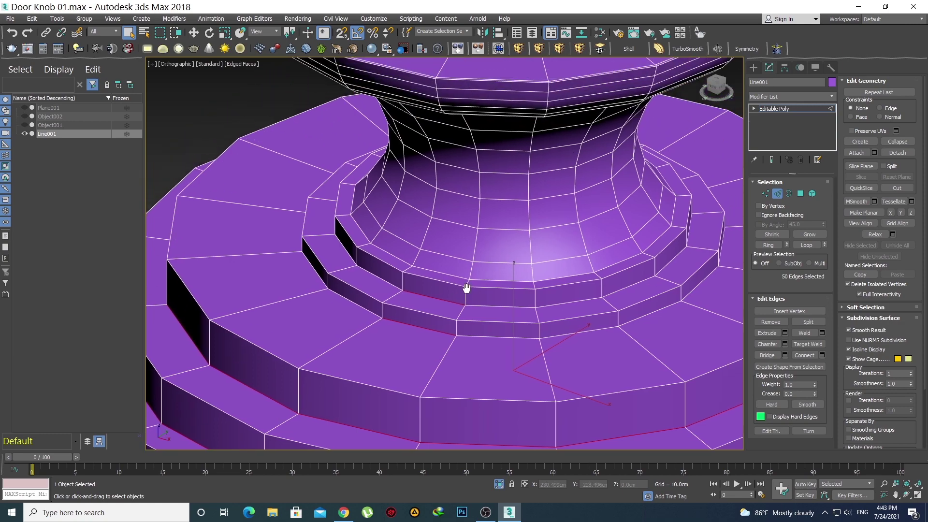
left_click(439, 272, "ctrl")
- Add both edges of the narrow ledge under the flared rim and extend all the newly selected edges to full loops
scroll(444, 290, "up", 8)
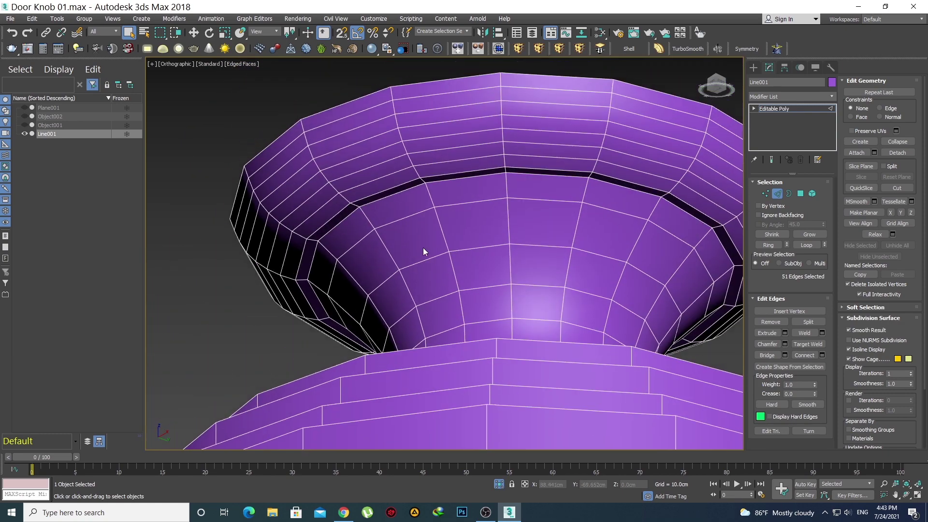
scroll(423, 252, "up", 3)
left_click(411, 178, "ctrl")
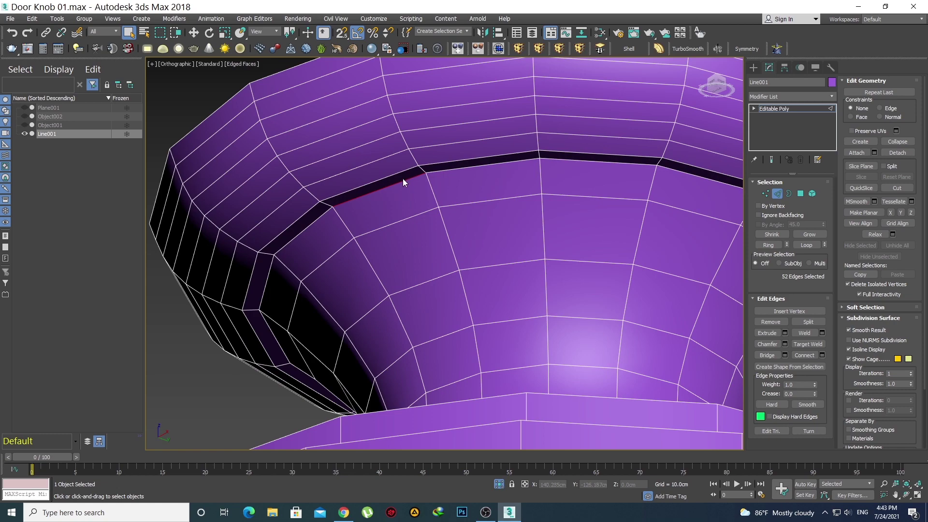
left_click(396, 178, "ctrl")
scroll(438, 225, "down", 5)
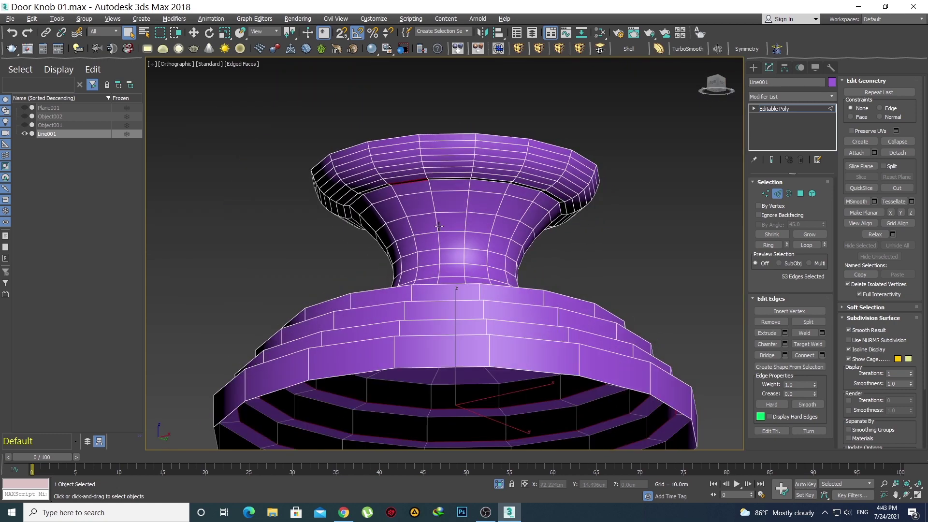
middle_click_drag(439, 226, 437, 284, "alt")
key("alt+l")
- Chamfer the selected corner loops by 1.0 cm with one segment
scroll(429, 356, "up", 8)
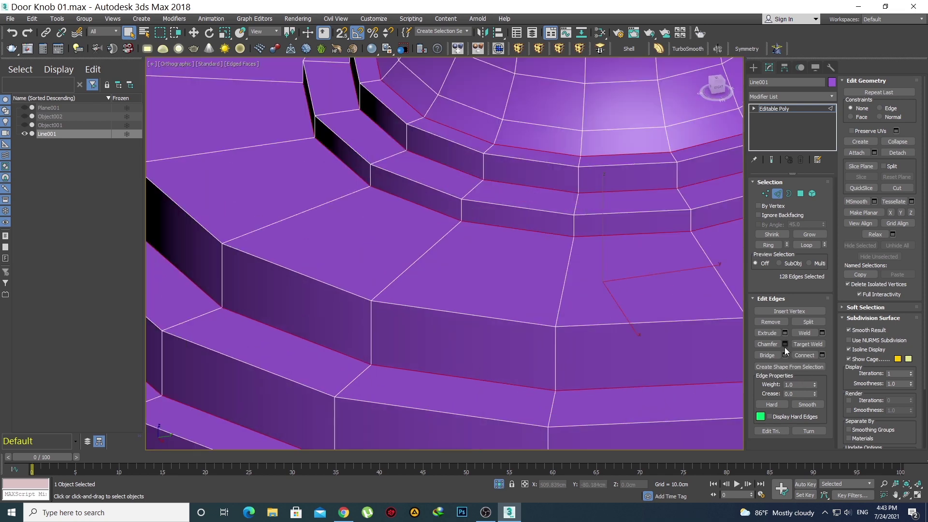
left_click(785, 345)
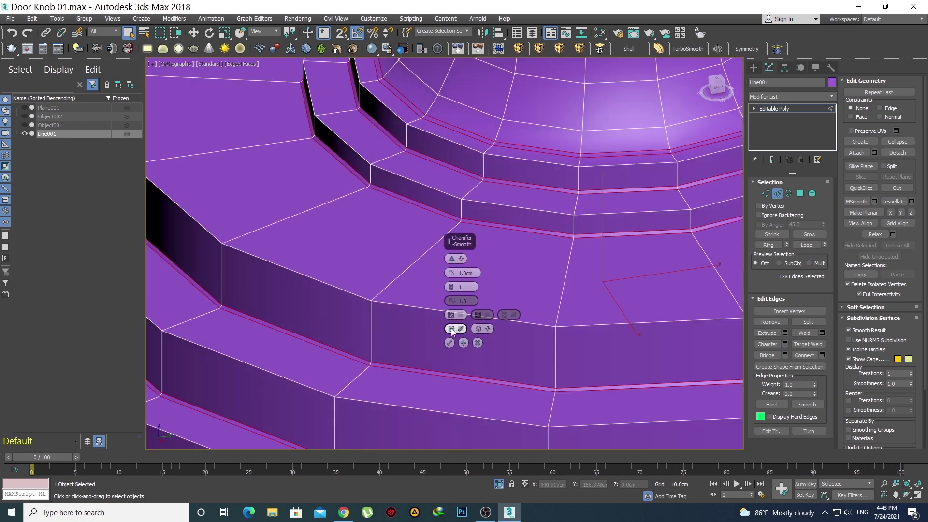
left_click(450, 343)
- Select one upper outer edge on each of the base's four large steps
scroll(456, 239, "down", 6)
left_click(452, 271)
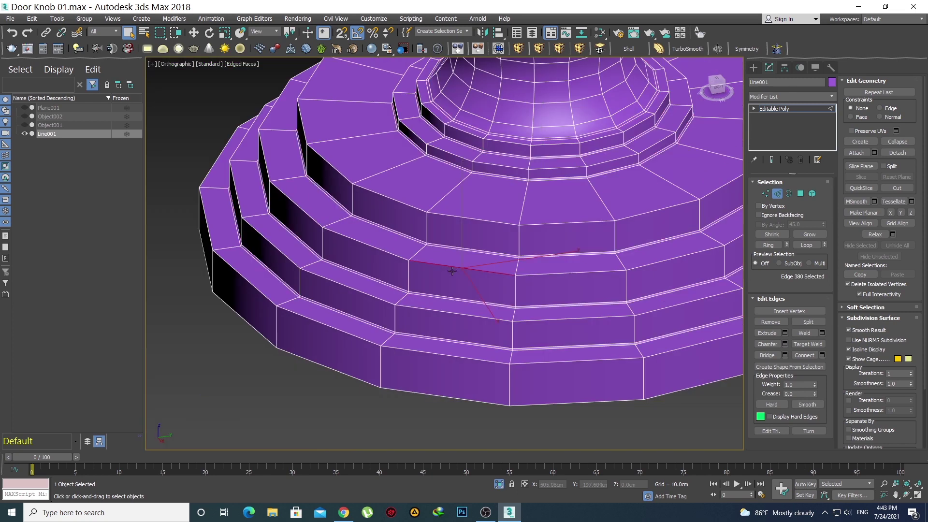
left_click(442, 314, "ctrl")
left_click(438, 355, "ctrl")
left_click(458, 220, "ctrl")
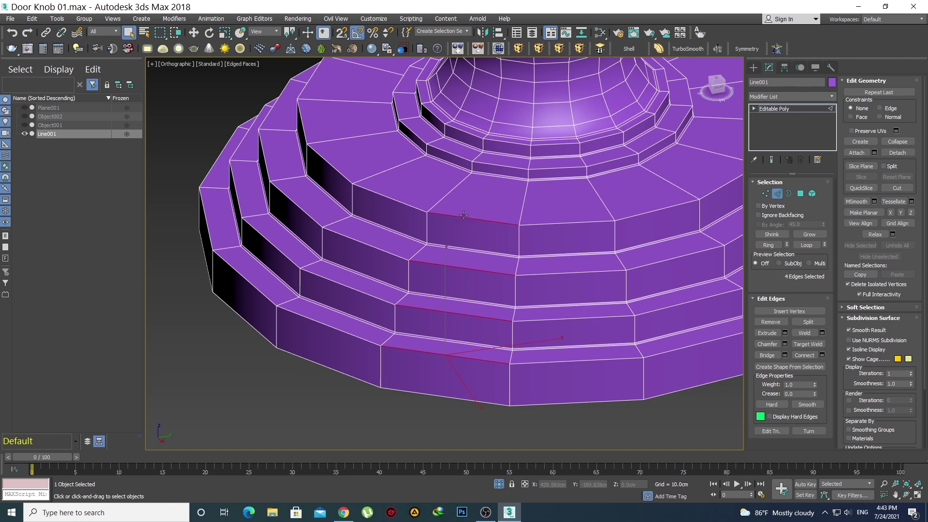
- Add the upper outer edges of both small collar steps and extend all selected edges to full loops
scroll(464, 232, "up", 5)
left_click(480, 238, "ctrl")
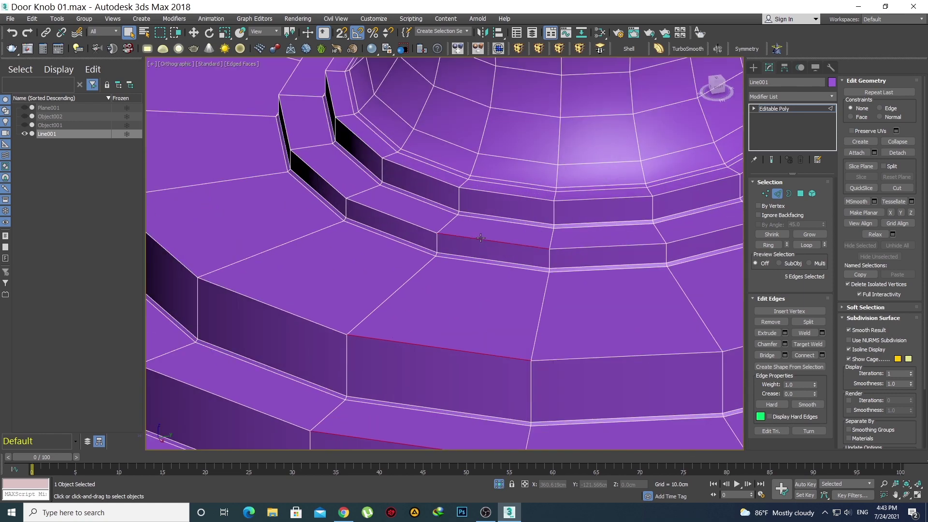
left_click(507, 195, "ctrl")
scroll(508, 195, "down", 6)
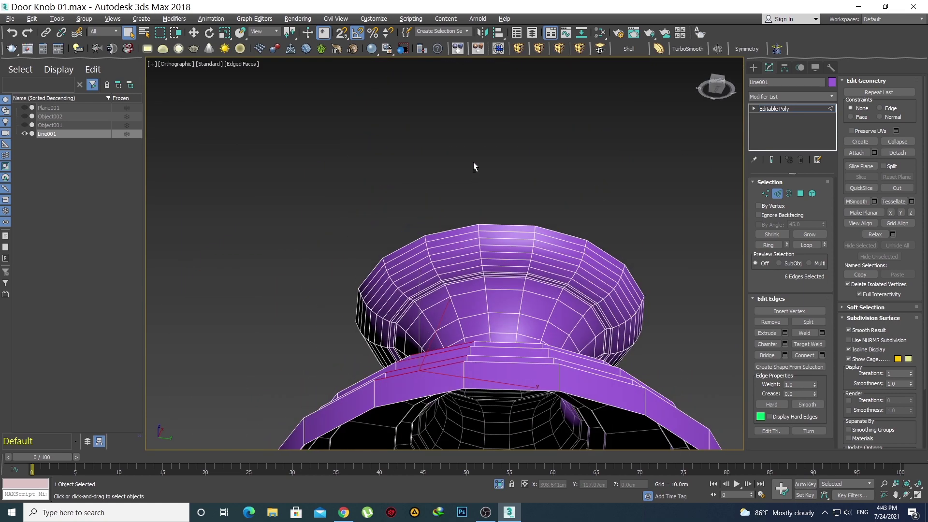
middle_click_drag(474, 164, 429, 242, "alt")
key("alt+l")
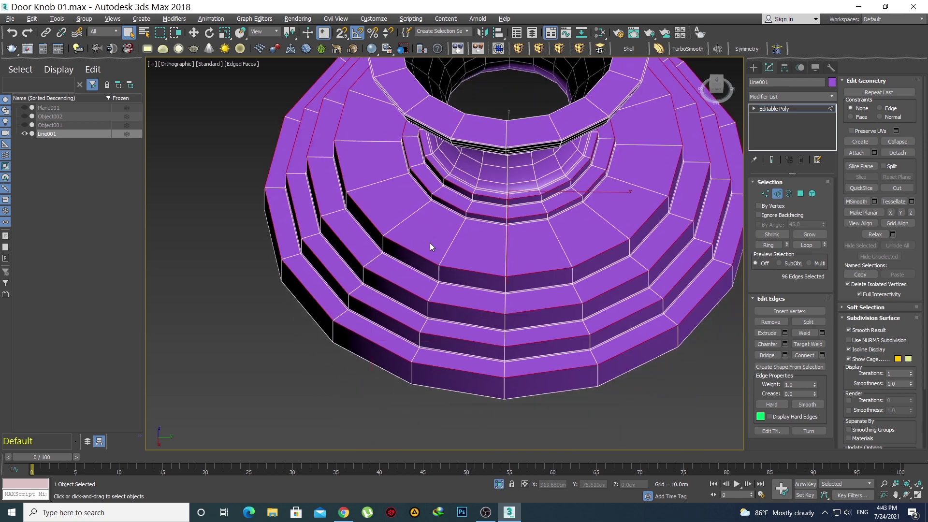
- Chamfer the selected outer edge loops by 3.0 cm with one segment
middle_click_drag(458, 276, 462, 254, "alt")
scroll(462, 254, "up", 3)
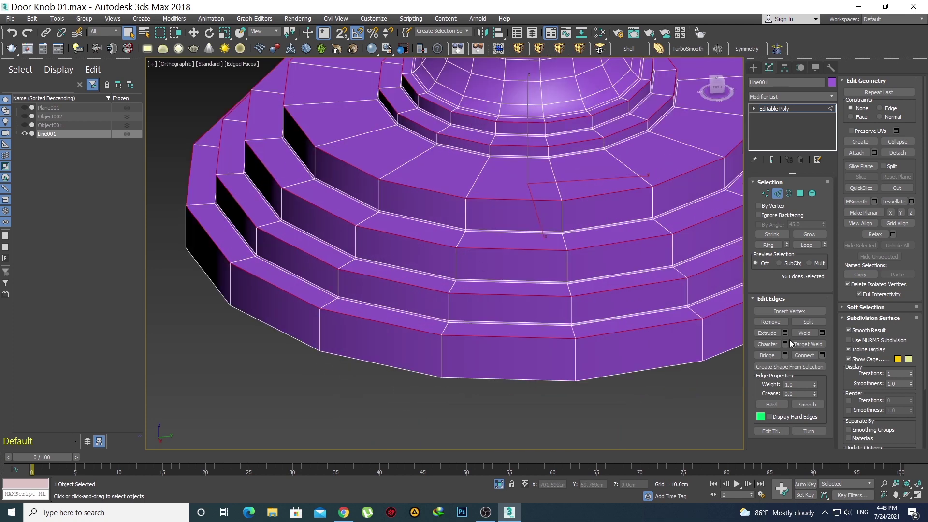
left_click(785, 344)
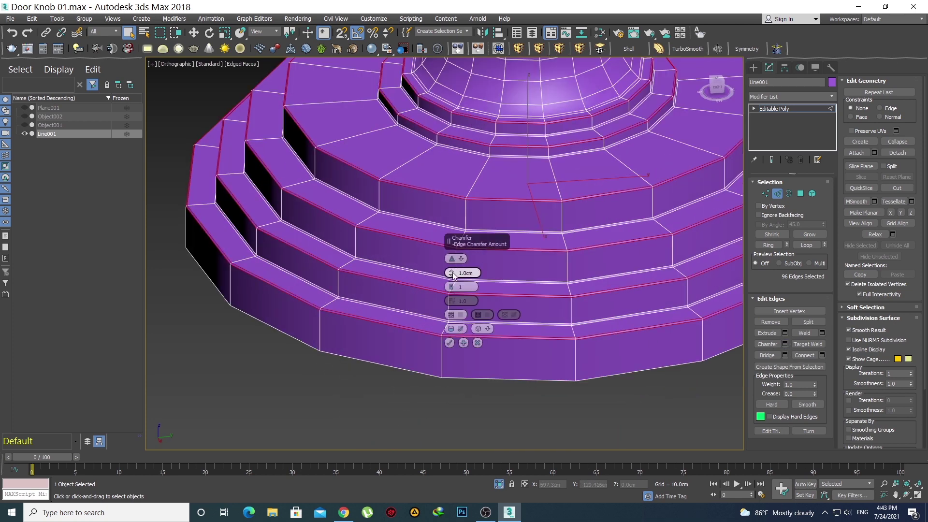
left_click_drag(474, 273, 445, 275)
type("3")
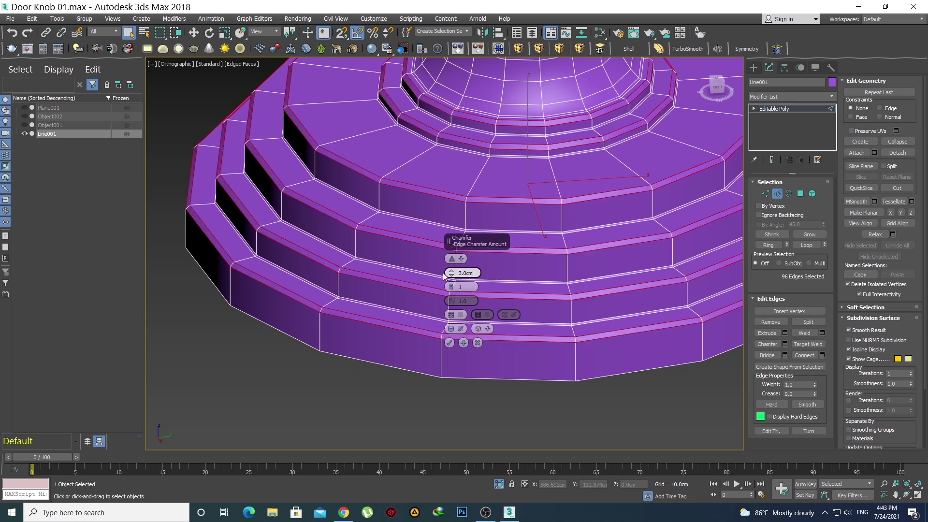
left_click(449, 343)
- Leave edge editing on the base and unhide all objects in the perspective view
scroll(451, 327, "down", 6)
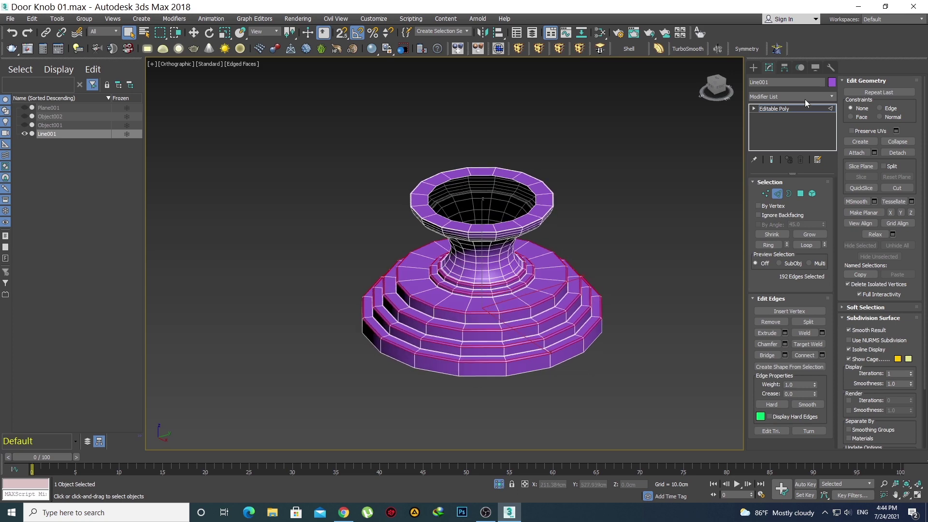
left_click(754, 67)
key("p")
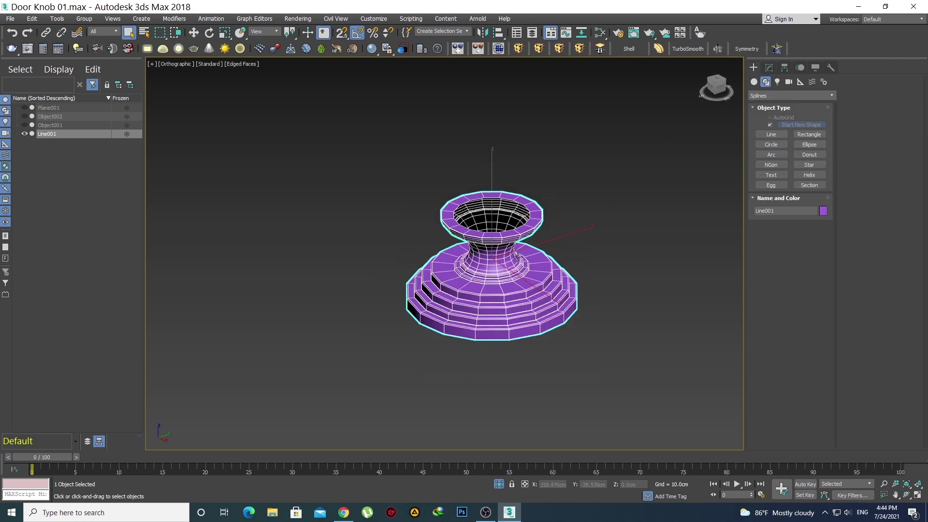
middle_click_drag(498, 282, 465, 228, "alt")
right_click(465, 228)
left_click(508, 186)
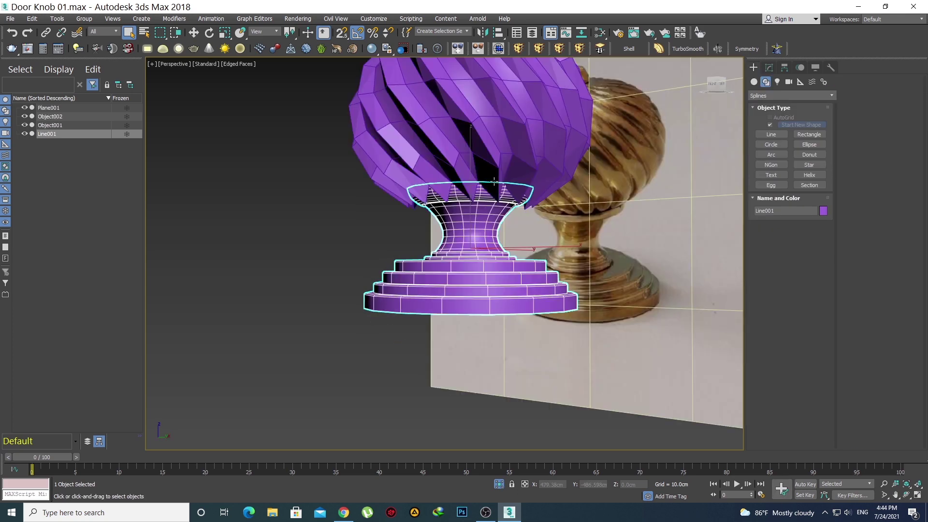
- Delete the TurboSmooth modifier from the twisted ball, keeping its Twist modifier
left_click(453, 183)
left_click(773, 69)
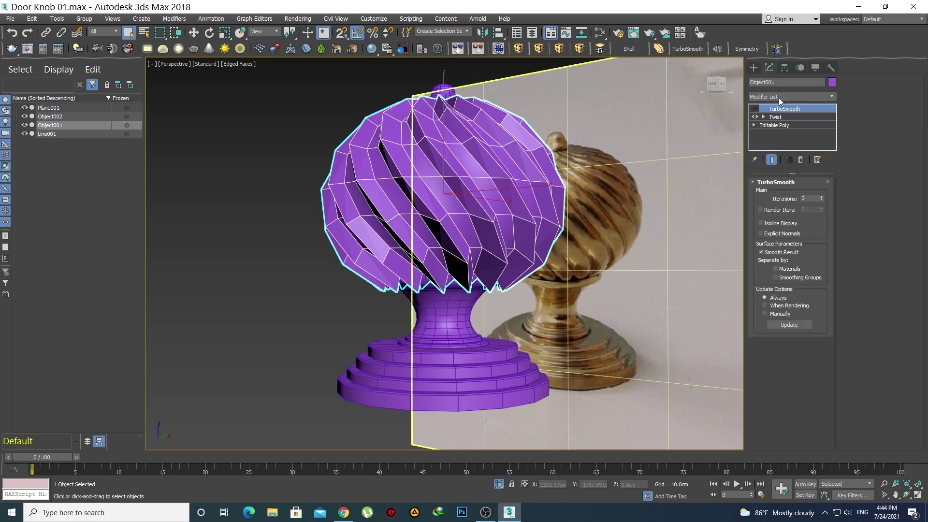
right_click(783, 111)
left_click(779, 129)
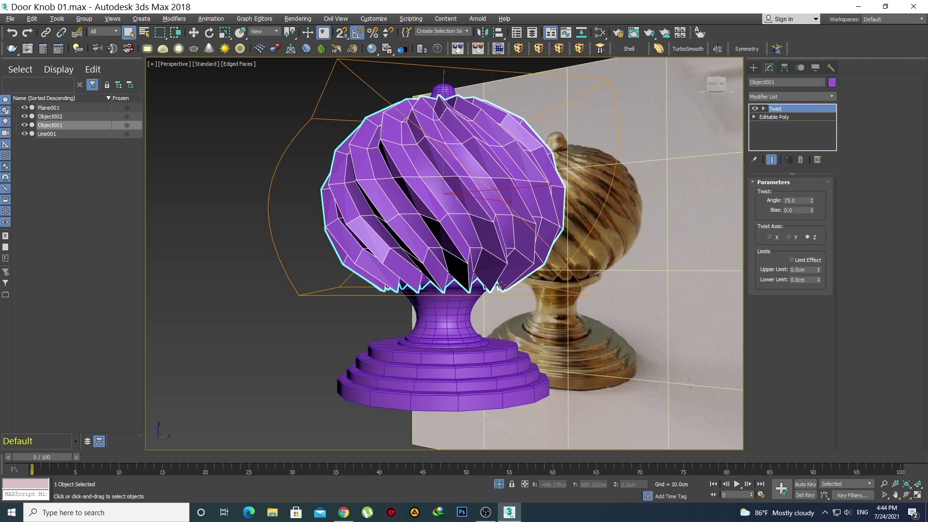
left_click(754, 68)
- Examine the finial on top of the ball and the jagged lower rim where the ball meets the base
middle_click_drag(443, 160, 442, 99, "alt")
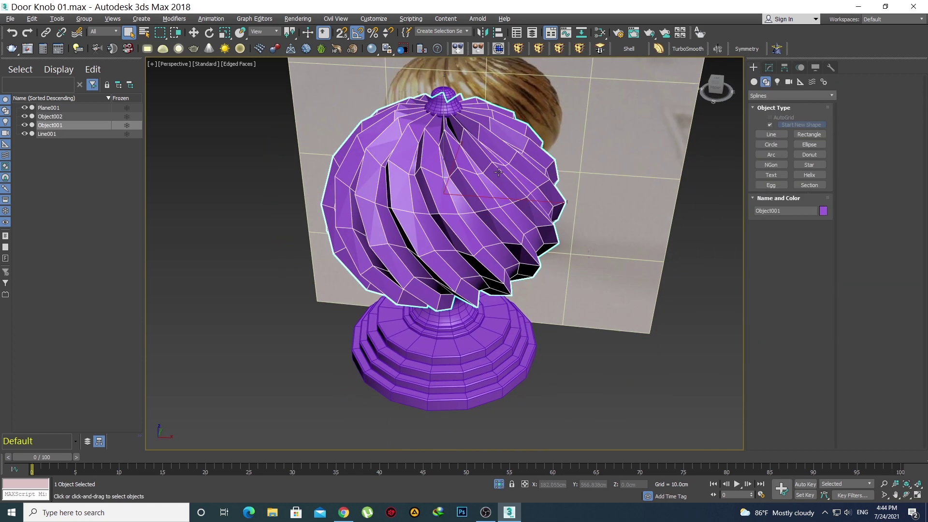
left_click(442, 98)
scroll(454, 135, "up", 5)
middle_click_drag(464, 160, 494, 165, "alt")
scroll(494, 214, "down", 4)
left_click(480, 291, "ctrl")
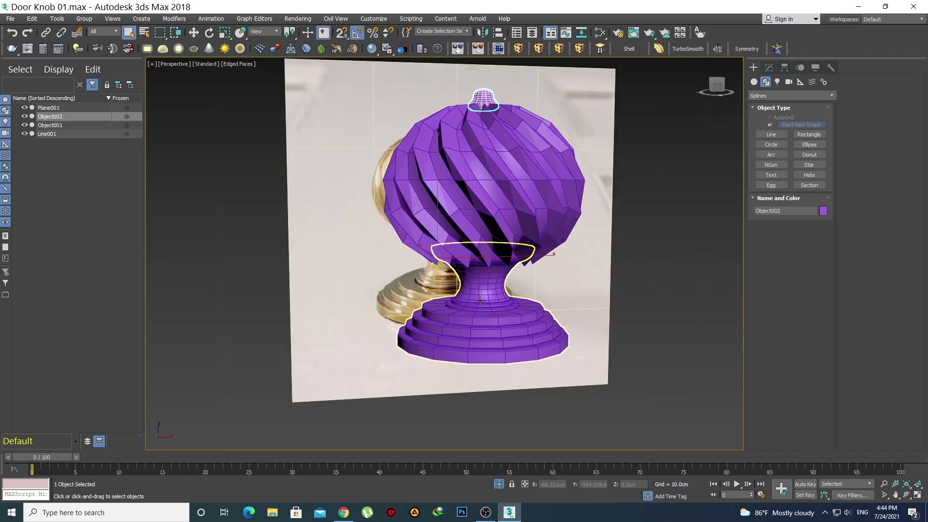
middle_click_drag(480, 291, 480, 241, "alt")
left_click(480, 223)
scroll(480, 223, "up", 5)
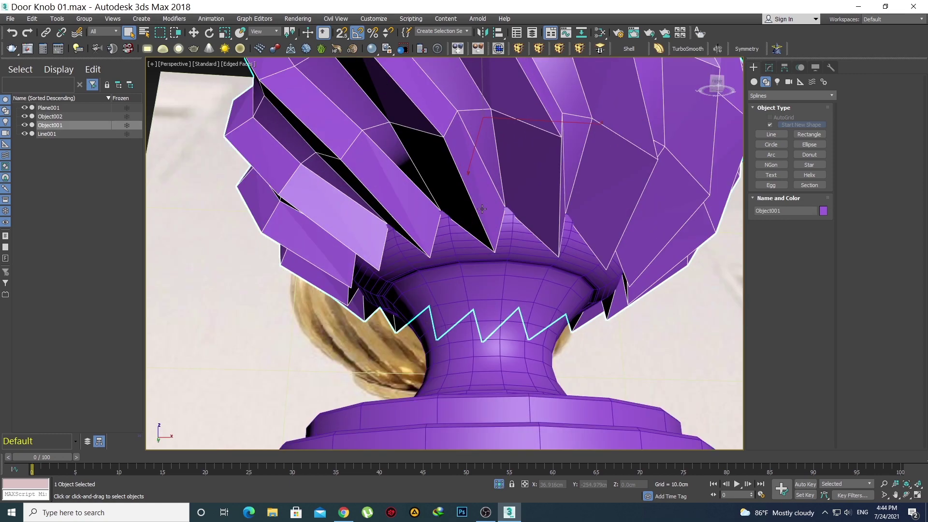
scroll(480, 223, "down", 5)
scroll(492, 252, "up", 2)
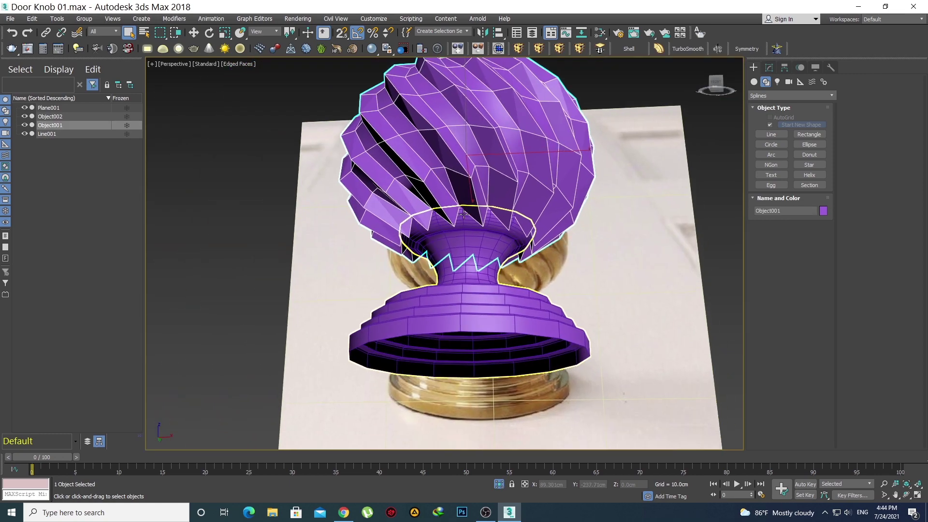
- Apply an FFD 2x2x2 modifier to the ball and select its lower control points in the front view
key("f")
scroll(468, 236, "up", 2)
middle_click_drag(468, 236, 462, 274)
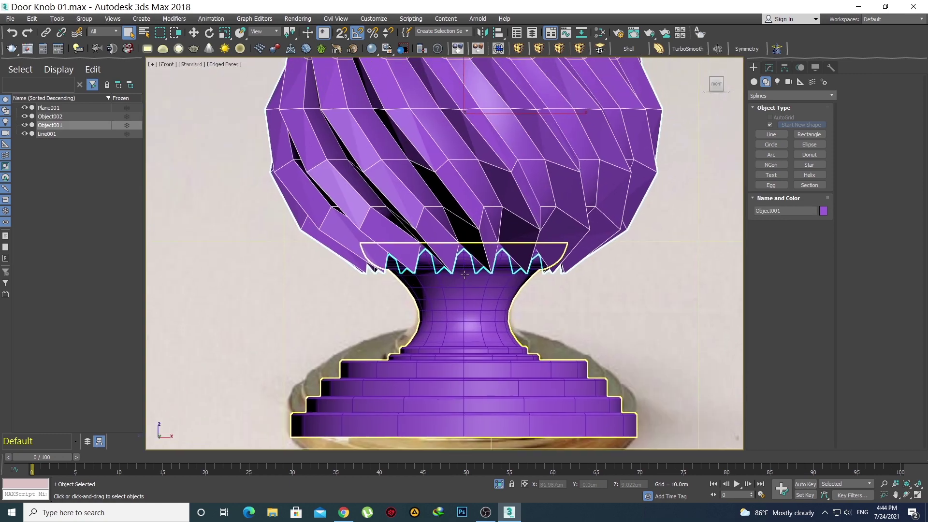
scroll(465, 274, "down", 4)
scroll(487, 263, "up", 3)
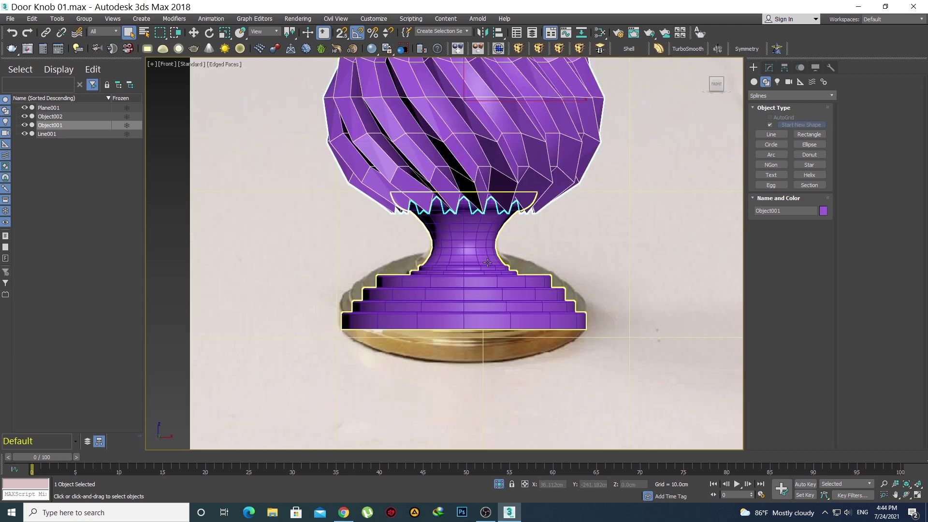
scroll(488, 263, "up", 4)
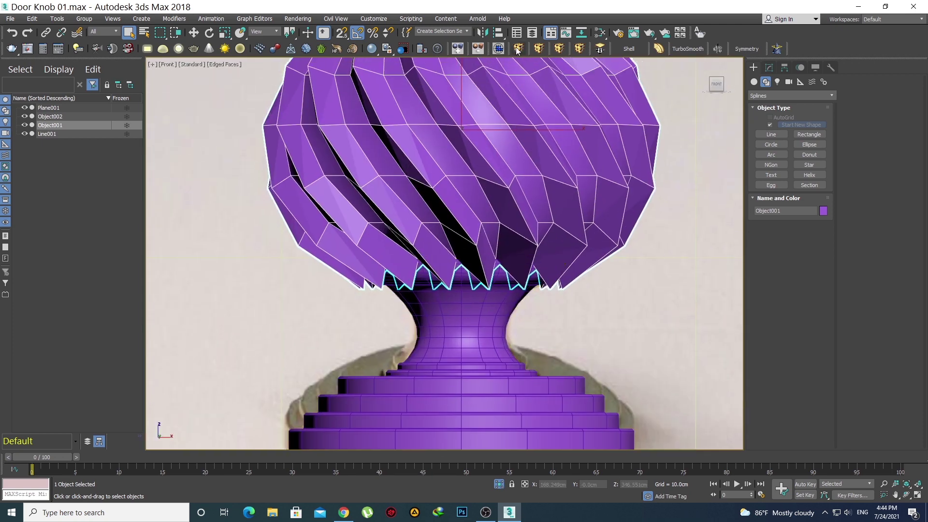
left_click(518, 48)
scroll(584, 230, "down", 4)
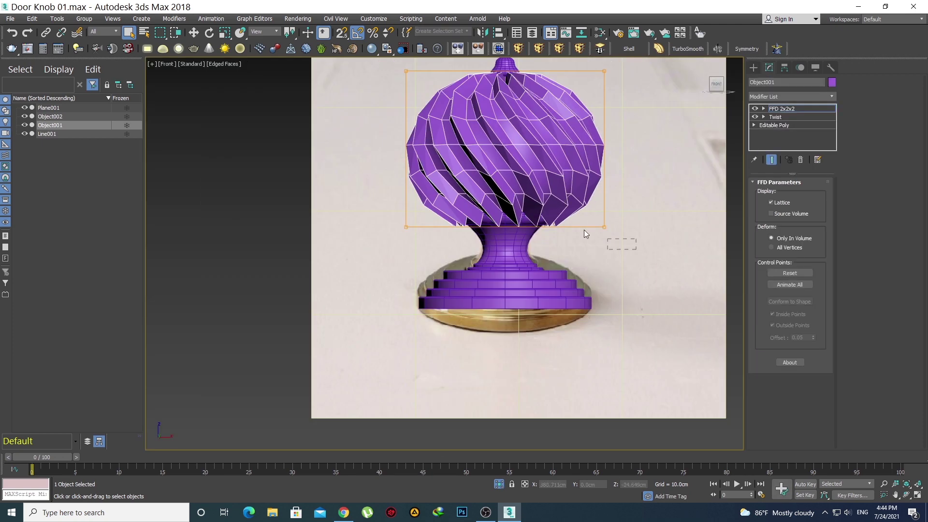
scroll(515, 194, "up", 2)
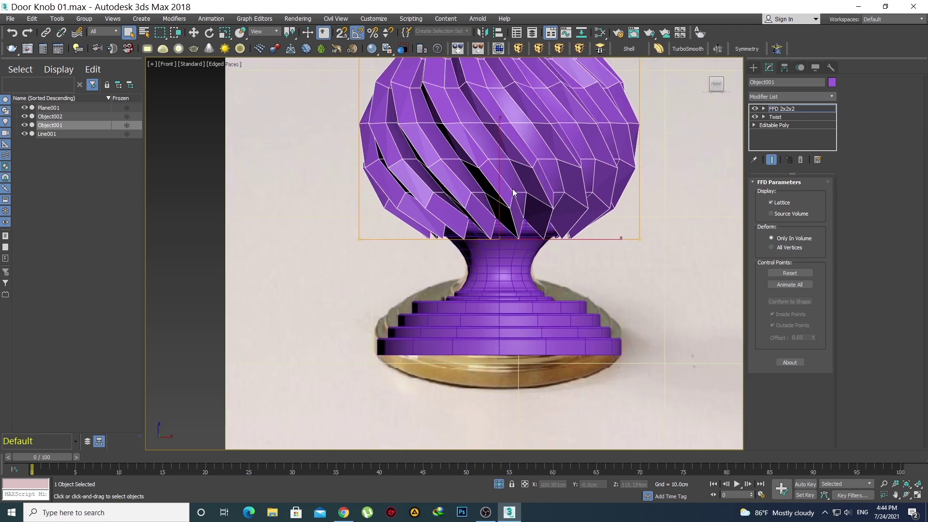
scroll(605, 182, "down", 2)
left_click(753, 67)
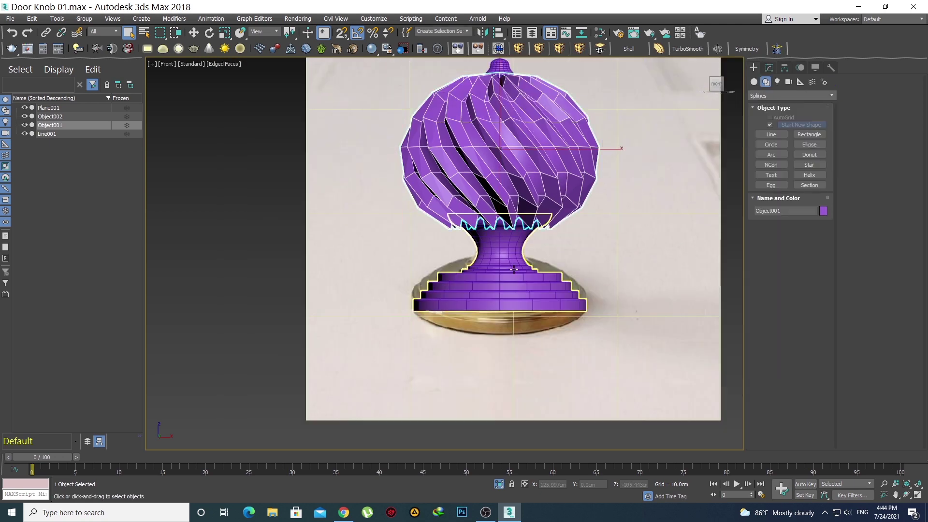
- Try to move the base straight down from the ball twice, undoing each move
left_click(530, 242)
scroll(508, 249, "up", 3)
key("w")
left_click_drag(493, 203, 493, 236)
key("ctrl+z")
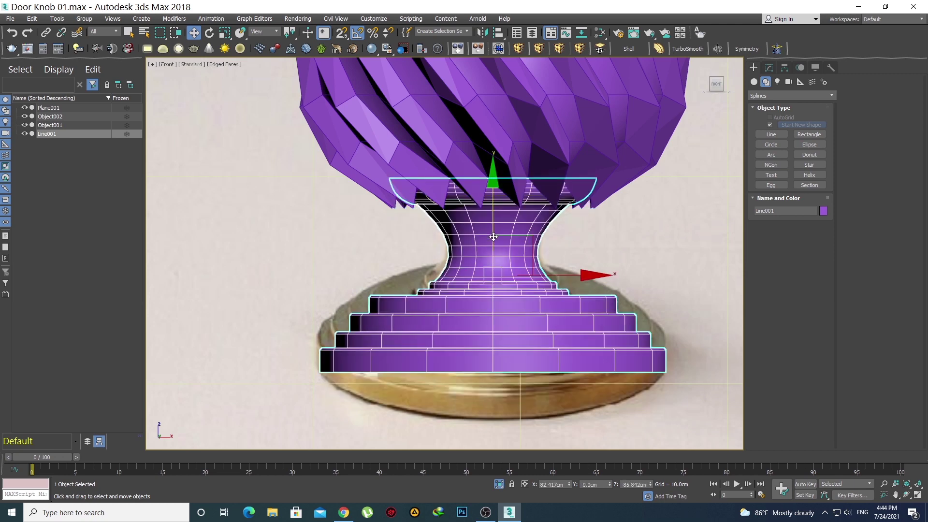
left_click_drag(493, 221, 492, 234)
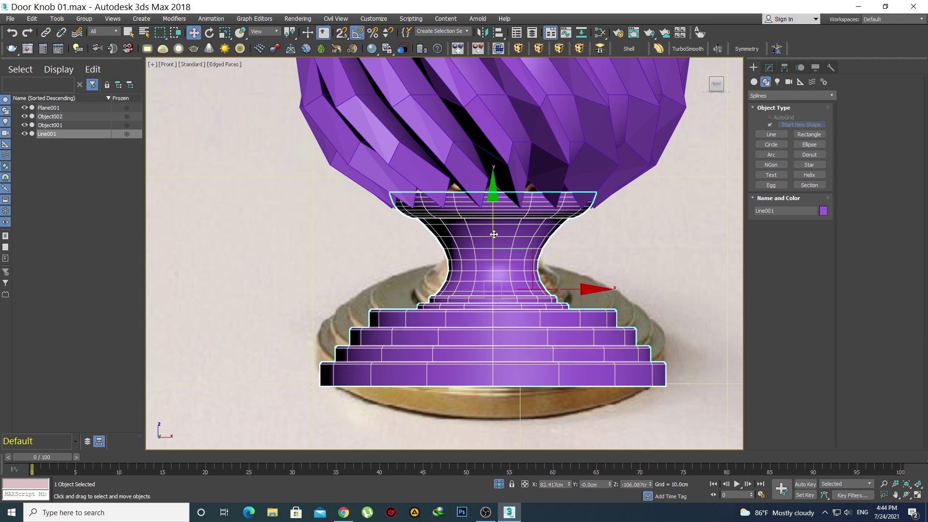
key("ctrl+z")
- Check the joint between ball and base from below and try another downward move of the base
left_click(474, 181)
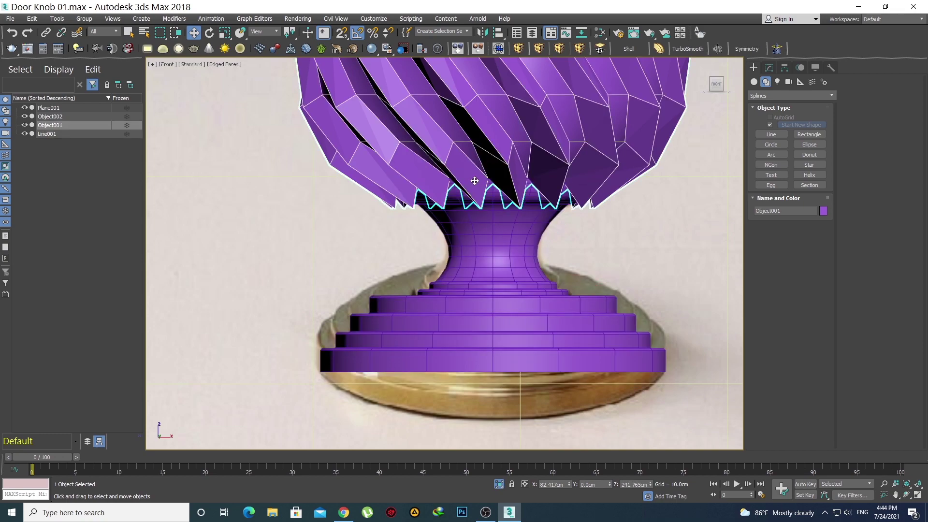
scroll(487, 181, "down", 4)
middle_click_drag(487, 181, 490, 261, "alt")
key("f")
left_click(496, 265)
key("z")
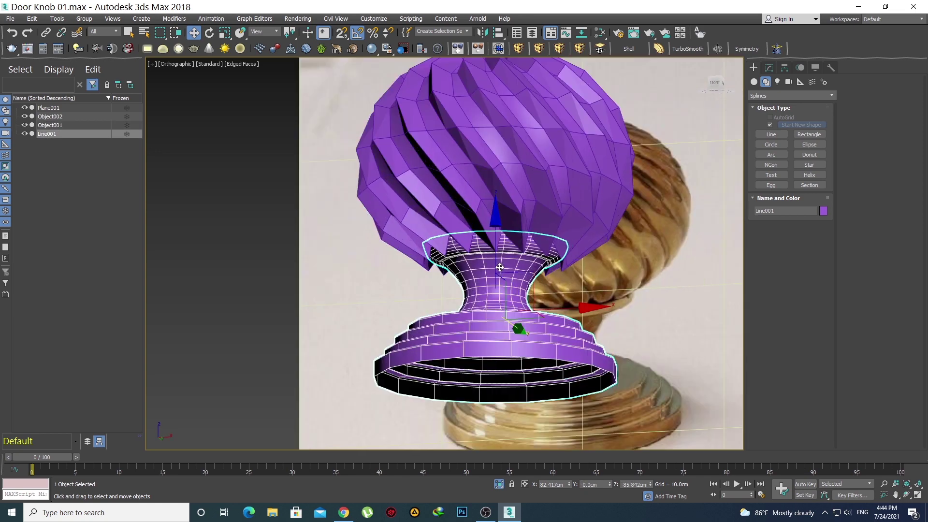
scroll(502, 266, "down", 5)
scroll(505, 259, "up", 6)
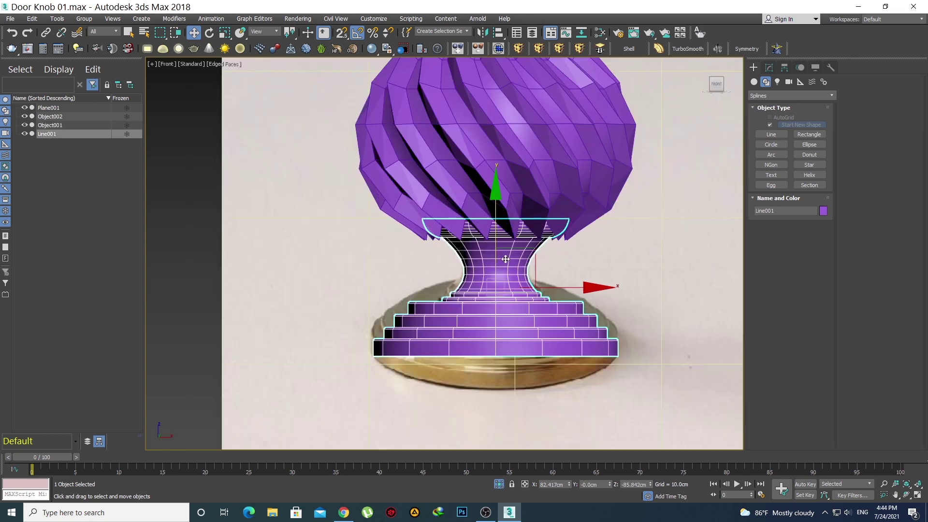
mouse_move(496, 229)
left_mouse_down()
mouse_move(497, 254)
mouse_move(495, 247)
left_mouse_up()
- Select the lower FFD control points of the ball and uniformly scale them inward to narrow its bottom
left_click(495, 217)
middle_click_drag(496, 217, 499, 285)
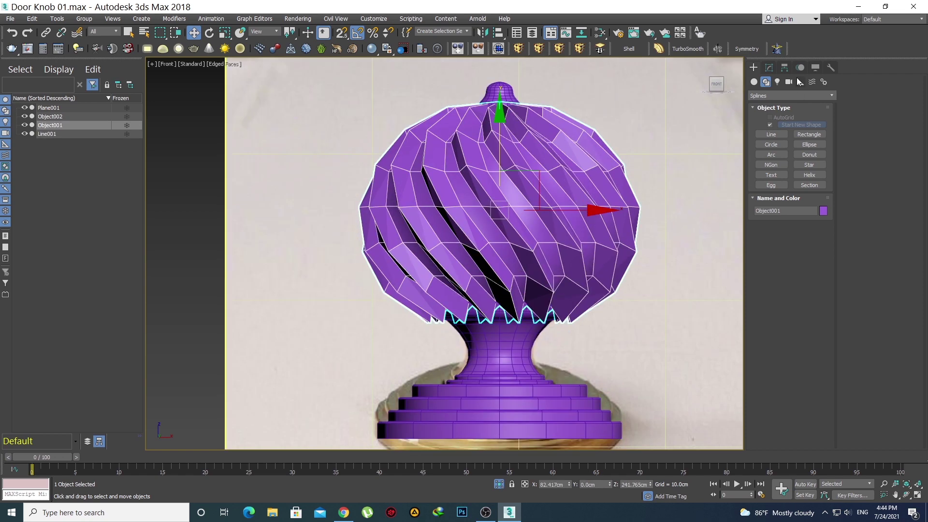
left_click(769, 68)
left_click(785, 109)
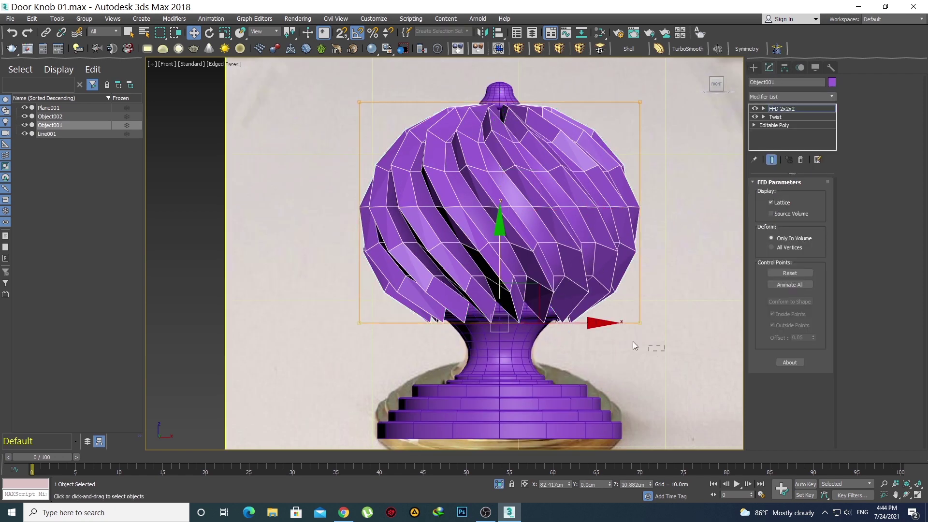
left_click_drag(308, 293, 308, 293)
scroll(488, 308, "down", 2)
key("p")
middle_click_drag(501, 320, 491, 304, "alt")
scroll(491, 304, "up", 2)
key("r")
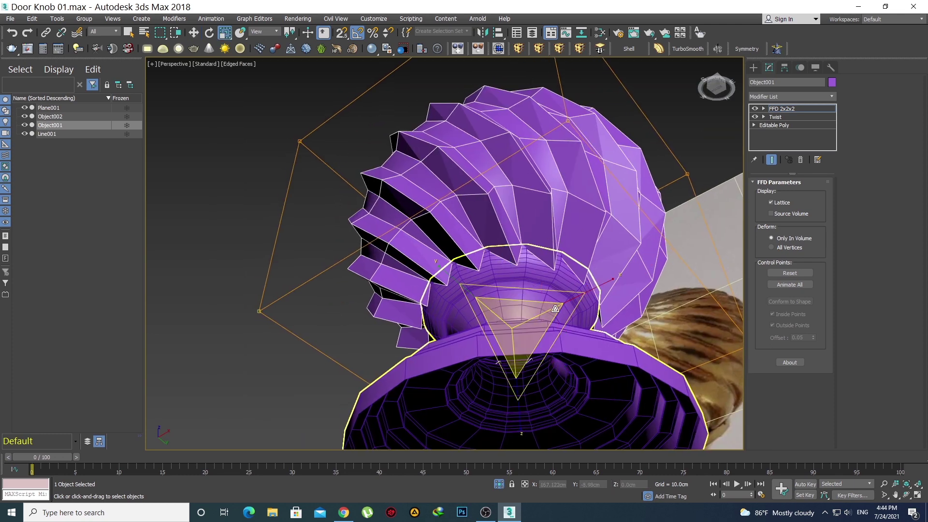
left_click_drag(529, 289, 525, 298)
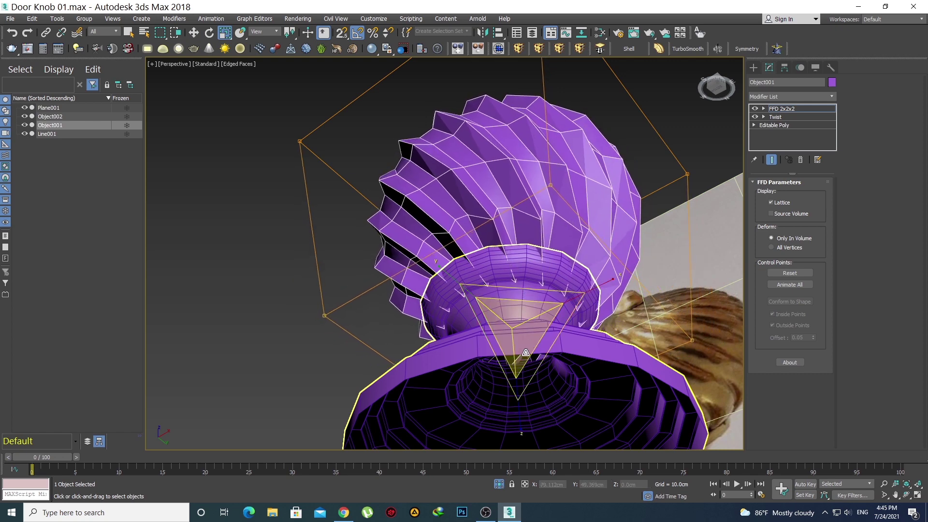
- Raise the ball's lower FFD control points to about Z 25 cm to fit its bottom into the base's flared rim
key("w")
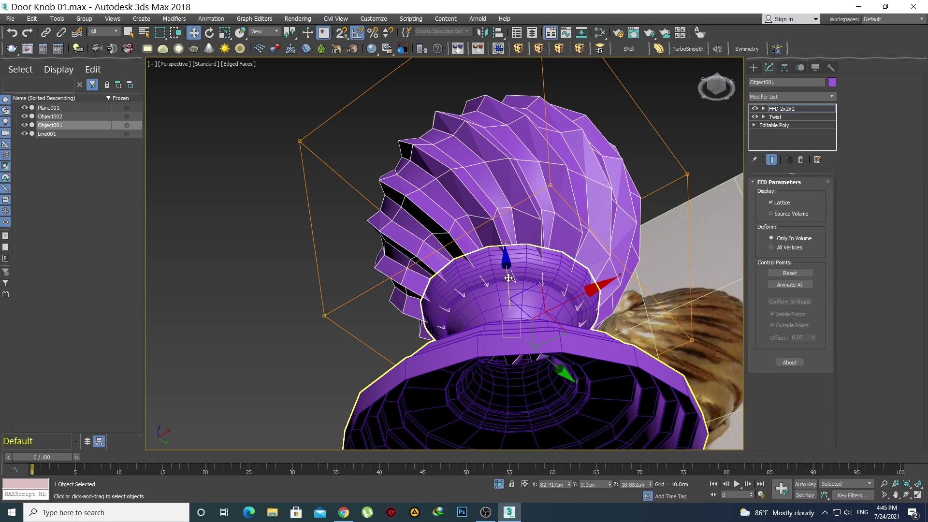
mouse_move(508, 278)
left_mouse_down()
mouse_move(505, 269)
mouse_move(523, 281)
left_mouse_up()
scroll(504, 269, "up", 5)
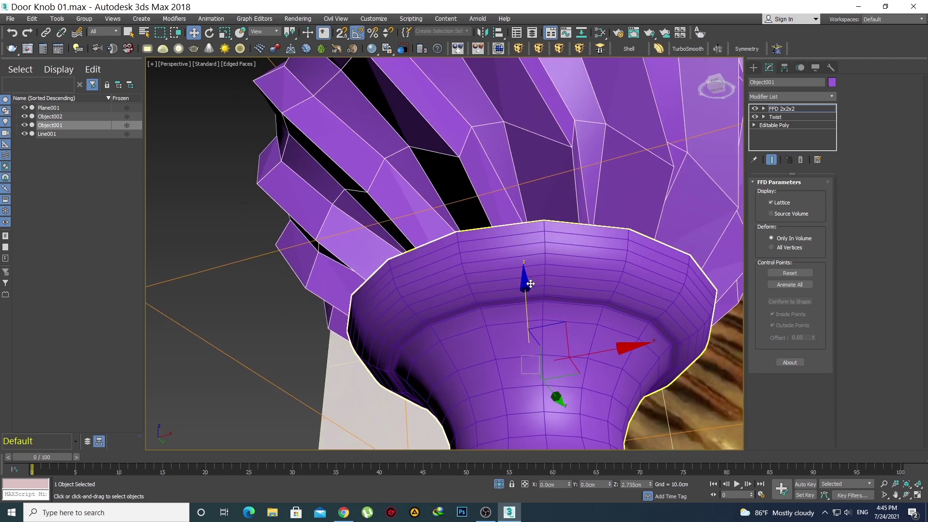
scroll(532, 285, "down", 6)
middle_click_drag(536, 285, 507, 280, "alt")
key("f")
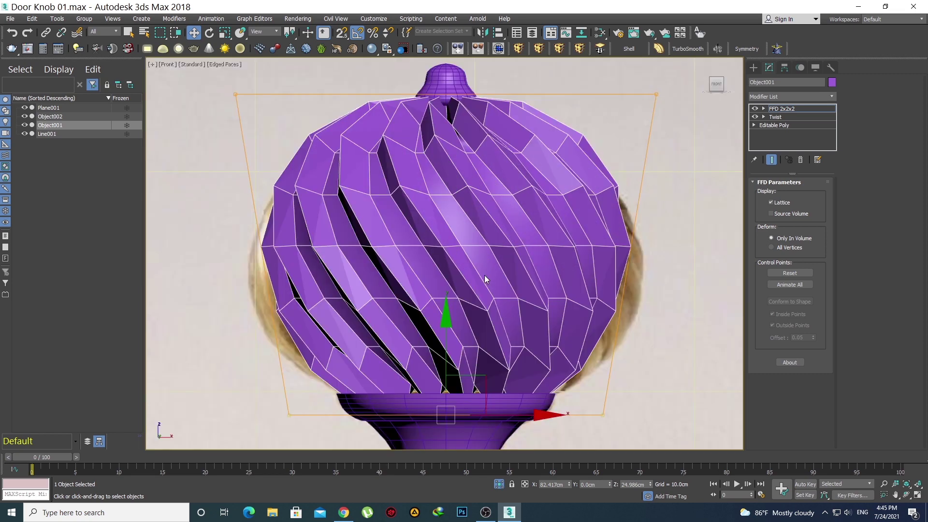
- Select the upper FFD control points of the ball and inspect the knob's shape from an angled view above
scroll(484, 275, "down", 4)
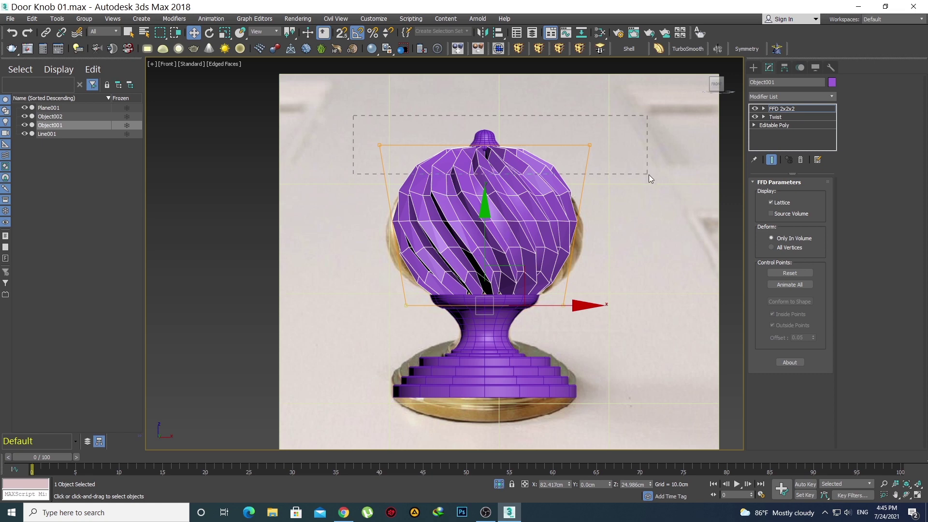
left_click_drag(649, 178, 648, 178)
middle_click_drag(527, 195, 507, 222, "alt")
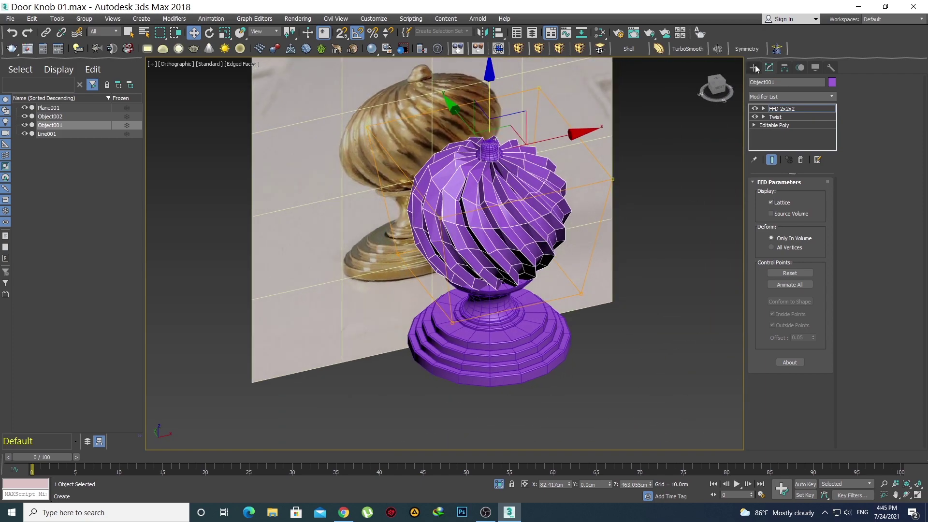
- Select the top cap, twisted ball and base together and merge them into a single editable poly object
left_click(753, 67)
left_click(527, 334, "ctrl")
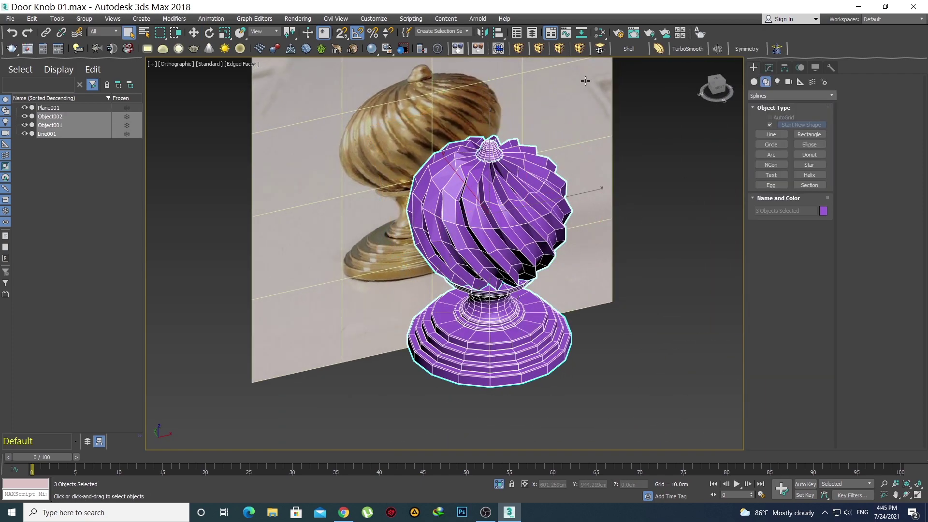
left_click(458, 49)
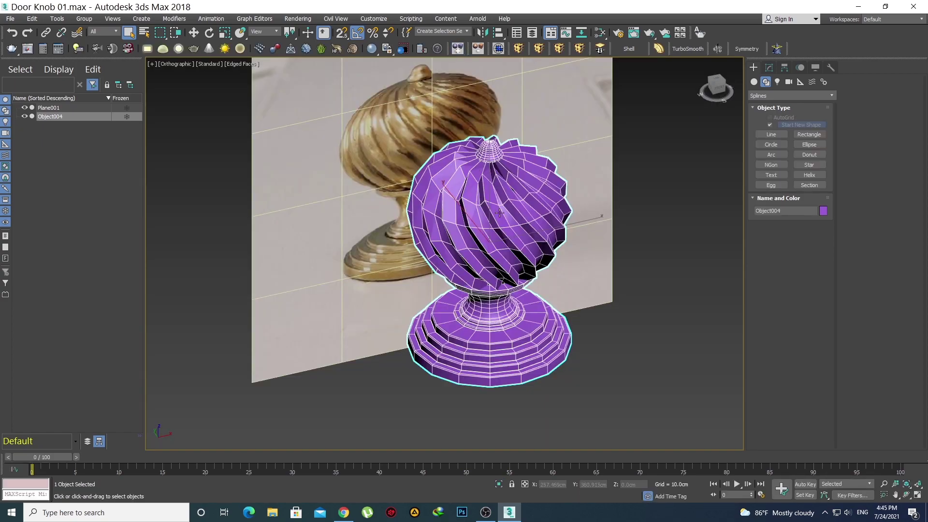
- Apply TurboSmooth with 2 iterations to the merged knob and turn off the edged-faces display
middle_click_drag(499, 213, 518, 247, "alt")
scroll(529, 235, "up", 3)
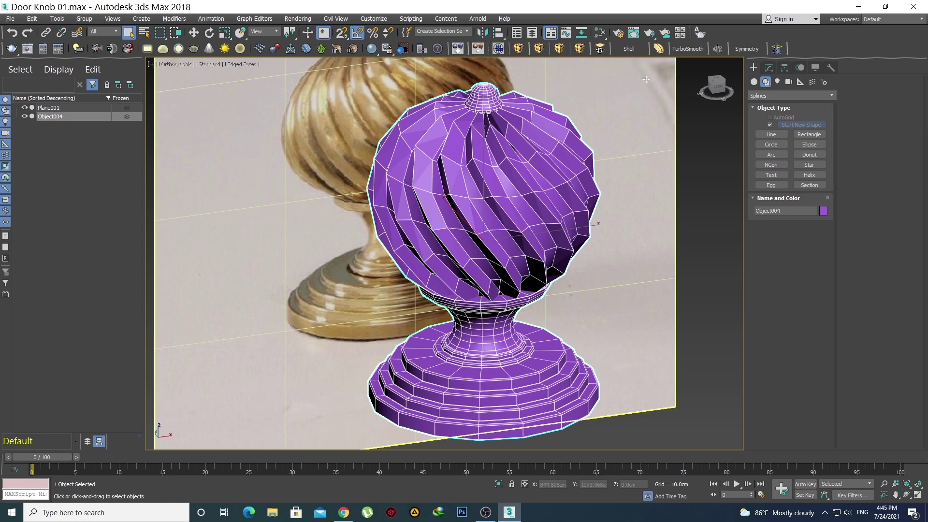
left_click(684, 48)
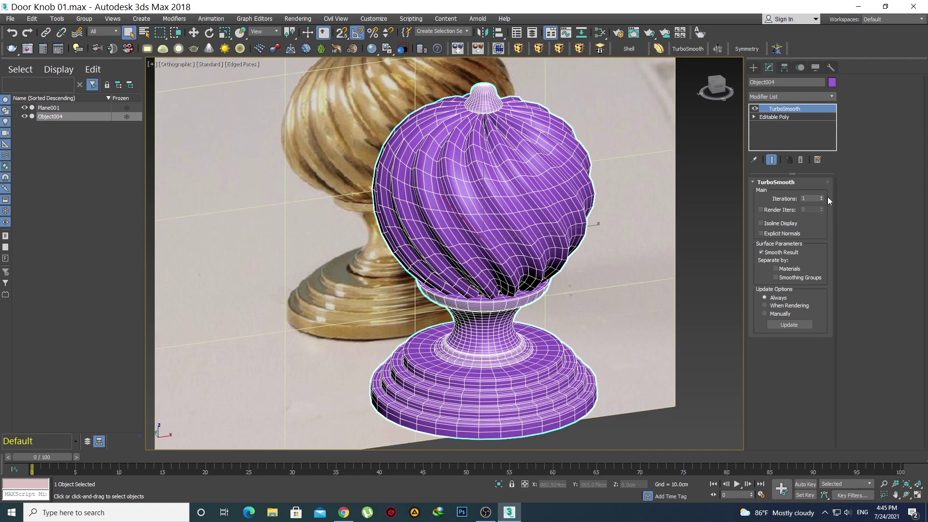
left_click(821, 197)
mouse_move(491, 213)
middle_mouse_down("alt")
mouse_move(517, 253)
mouse_move(426, 240)
mouse_move(480, 249)
mouse_move(543, 240)
mouse_move(512, 227)
mouse_move(493, 243)
mouse_move(523, 260)
mouse_move(501, 249)
mouse_move(515, 292)
mouse_move(544, 306)
mouse_move(559, 286)
middle_mouse_up("alt")
key("F4")
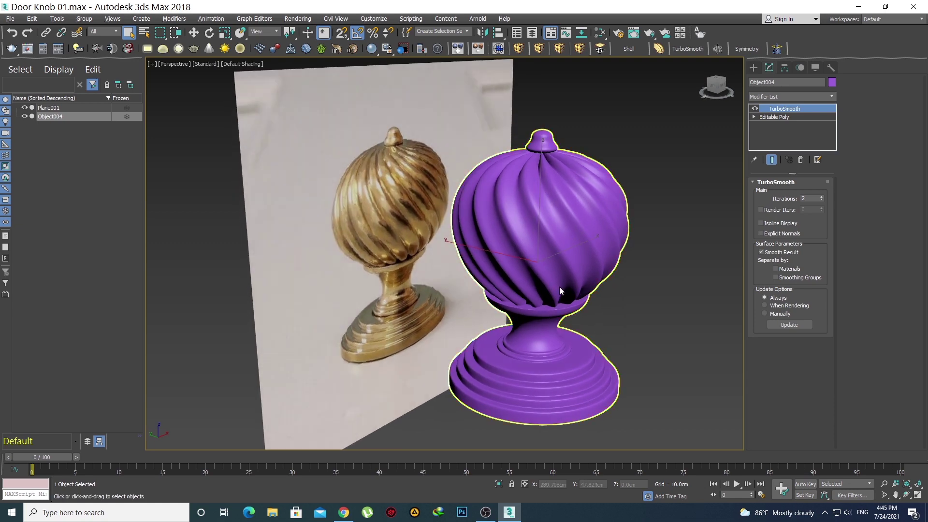